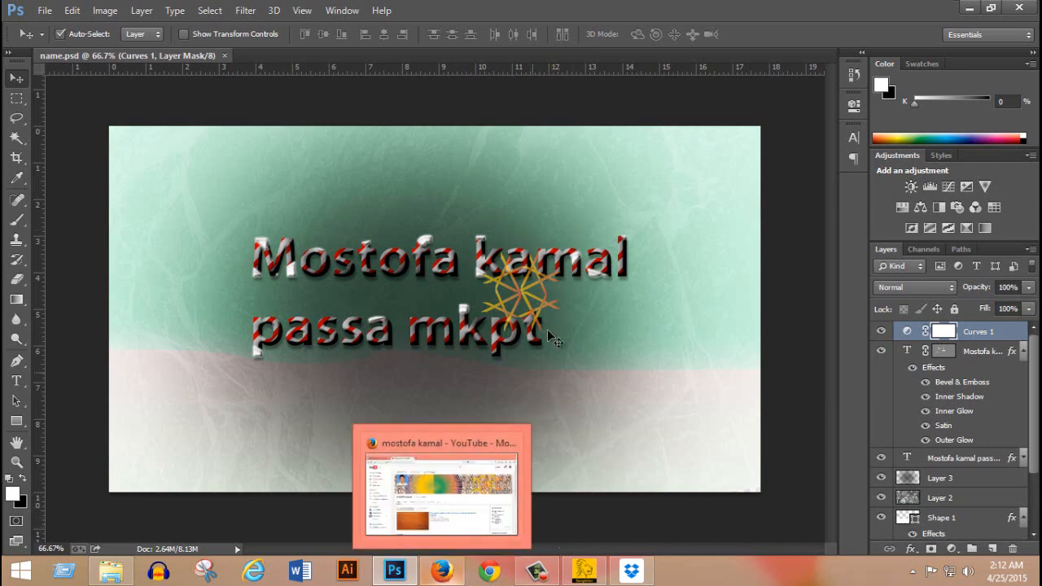
# Switch to Firefox, look over the Facebook group "Design your photo and creativity", and return to Photoshop.
pyautogui.click(440, 574)
pyautogui.click(76, 32)
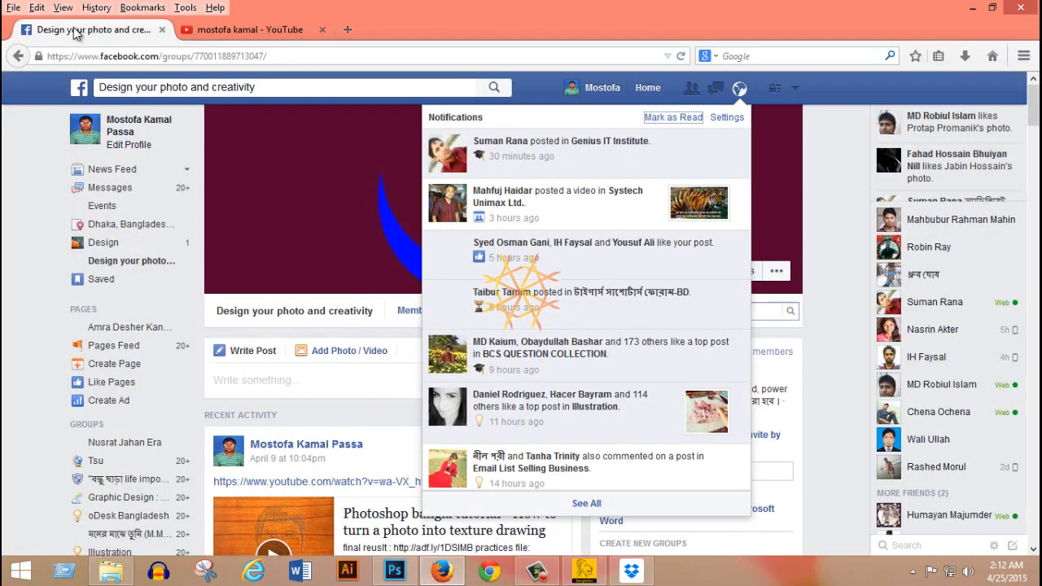
pyautogui.click(627, 102)
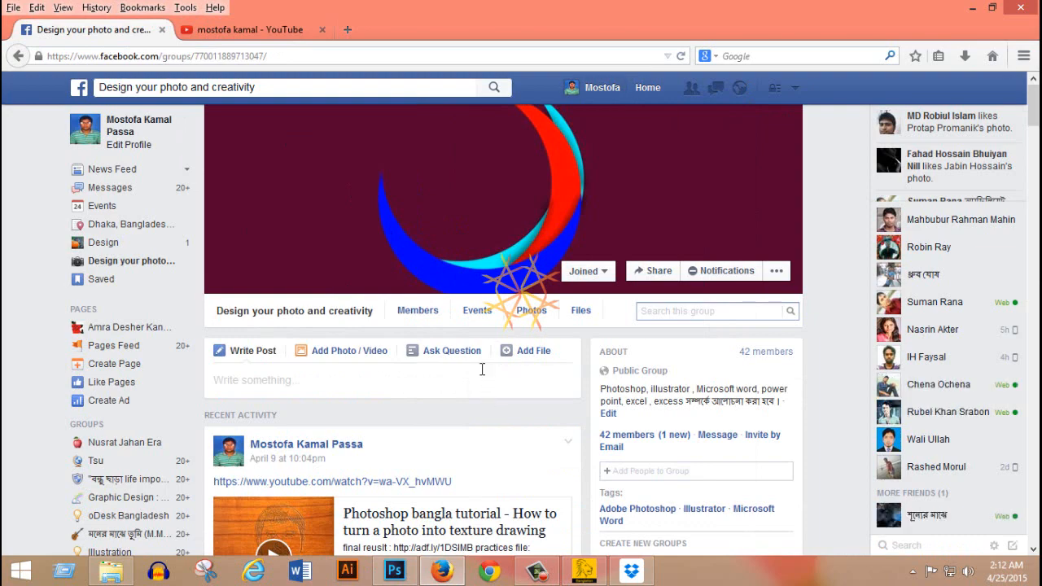
pyautogui.scroll(-3, 348, 318)
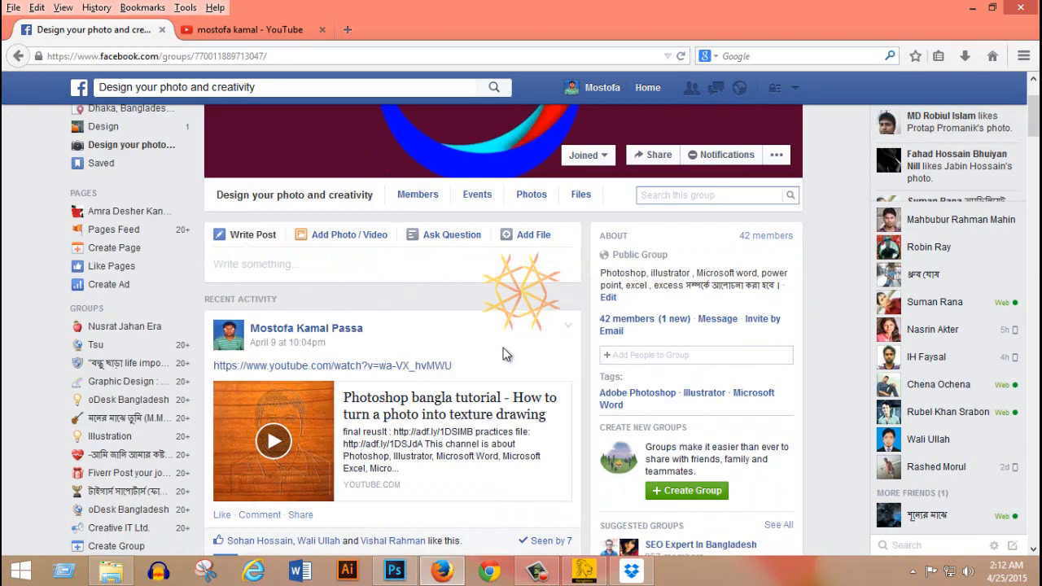
pyautogui.scroll(2, 503, 347)
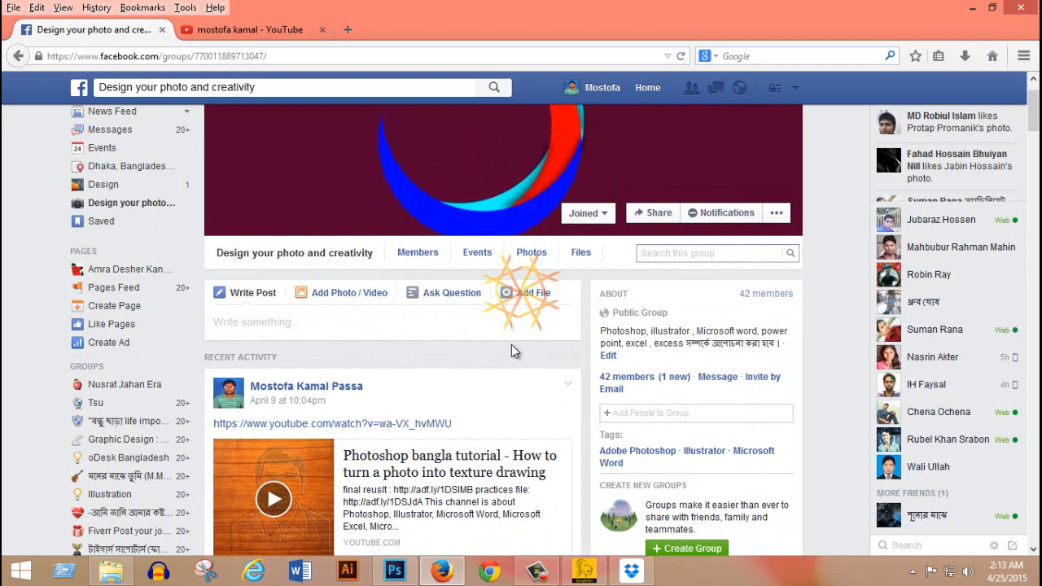
pyautogui.click(408, 579)
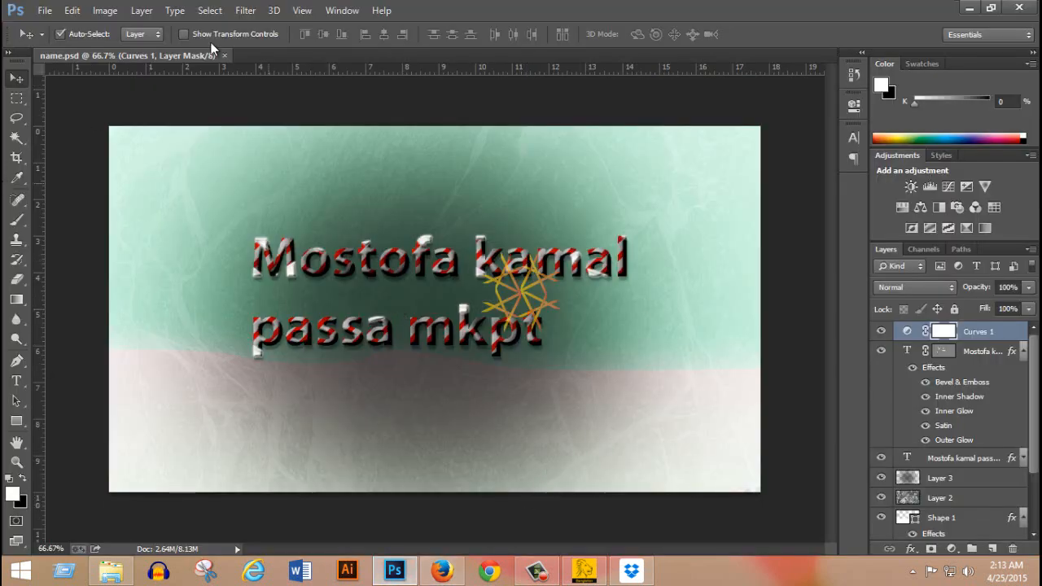
# Create a new document 1280 pixels wide and 720 pixels high with transparent background contents.
pyautogui.click(45, 9)
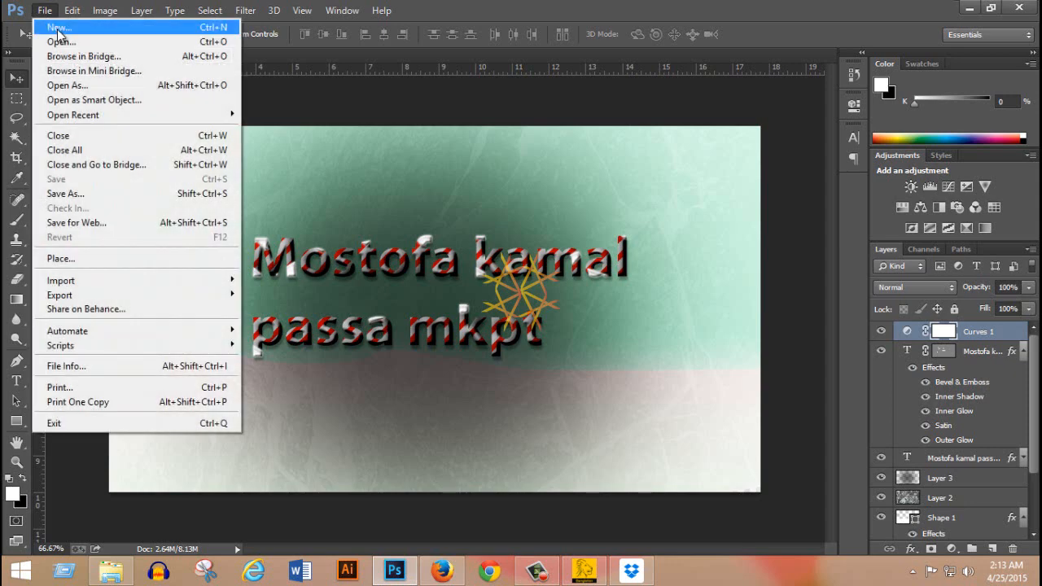
pyautogui.click(59, 30)
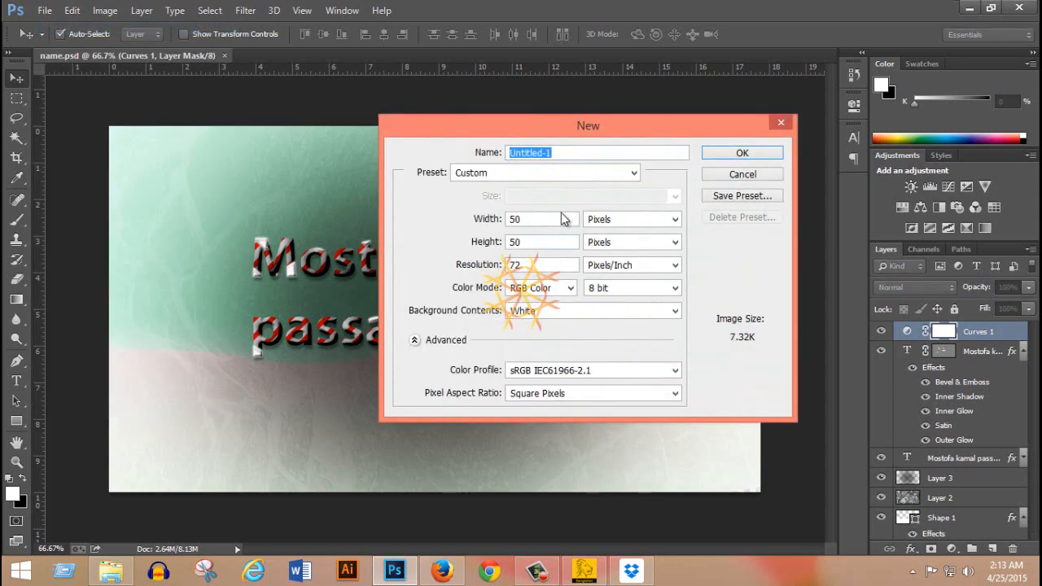
pyautogui.click(560, 221)
pyautogui.write('1280')
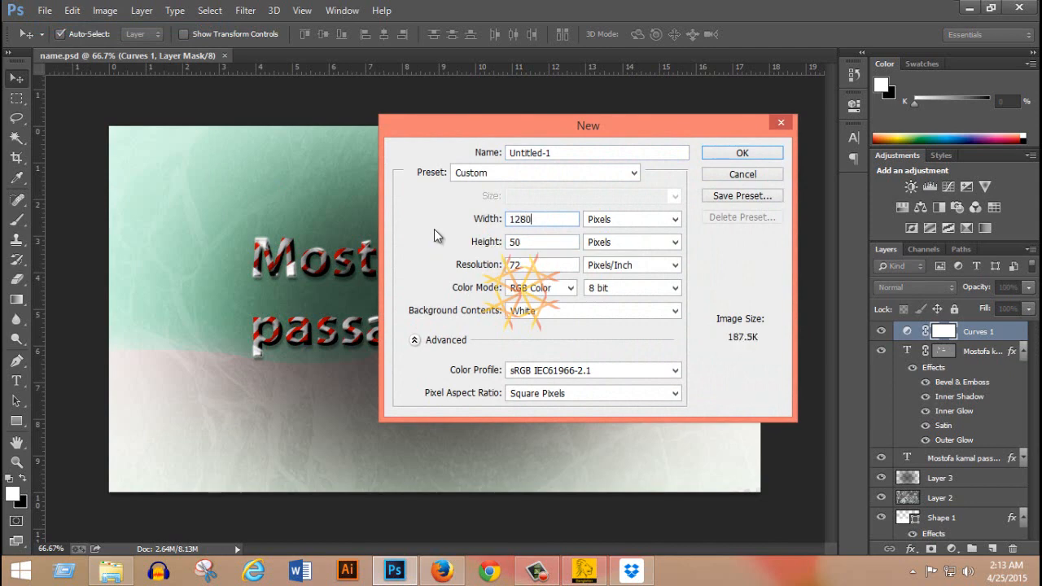
pyautogui.click(517, 244)
pyautogui.doubleClick(516, 244)
pyautogui.write('720')
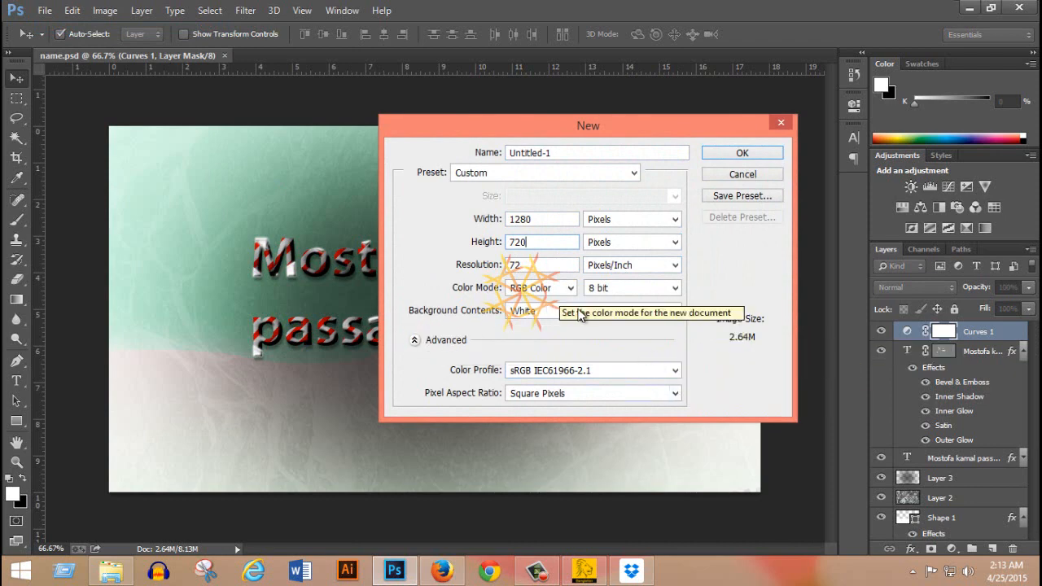
pyautogui.click(651, 311)
pyautogui.click(603, 352)
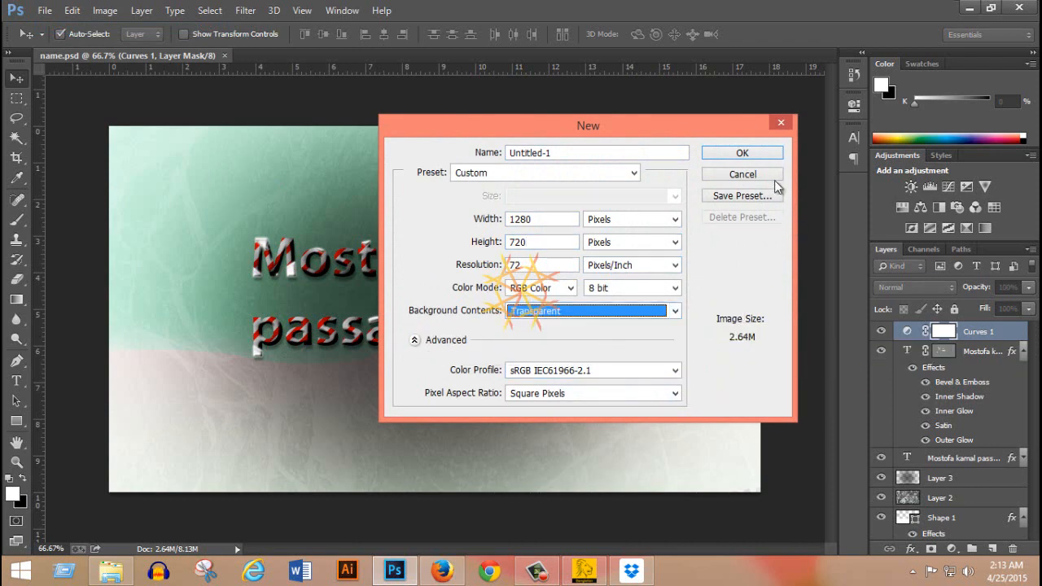
pyautogui.click(753, 153)
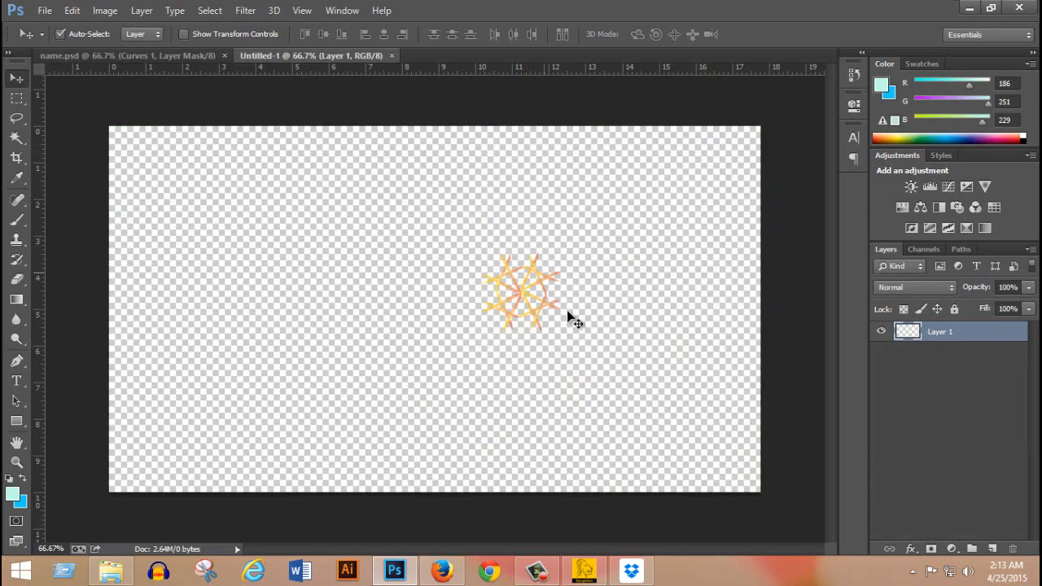
# Set the foreground colour to #dafff2 and fill Layer 1 with it.
pyautogui.click(12, 494)
pyautogui.moveTo(560, 340); pyautogui.dragTo(488, 262)
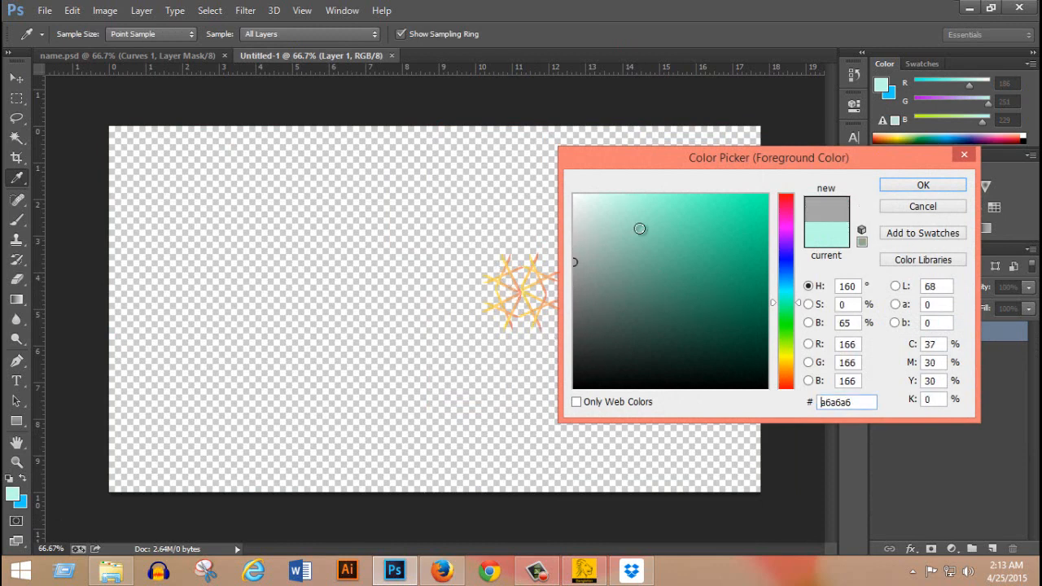
pyautogui.moveTo(603, 240)
pyautogui.mouseDown()
pyautogui.moveTo(572, 239)
pyautogui.moveTo(613, 189)
pyautogui.moveTo(601, 195)
pyautogui.mouseUp()
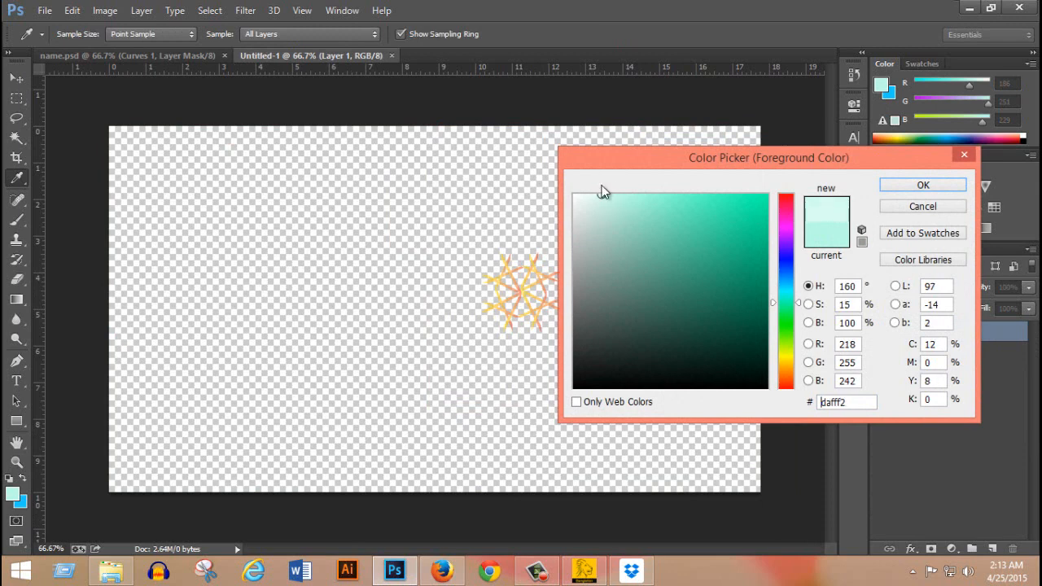
pyautogui.click(923, 187)
pyautogui.press('v')
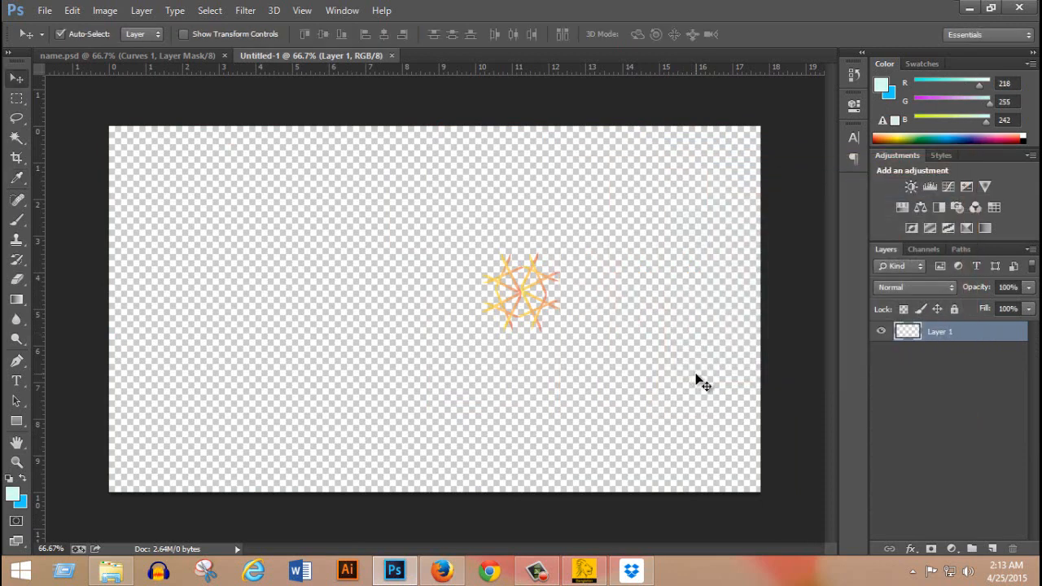
pyautogui.hotkey('ctrl', 'BackSpace')
pyautogui.hotkey('alt', 'BackSpace')
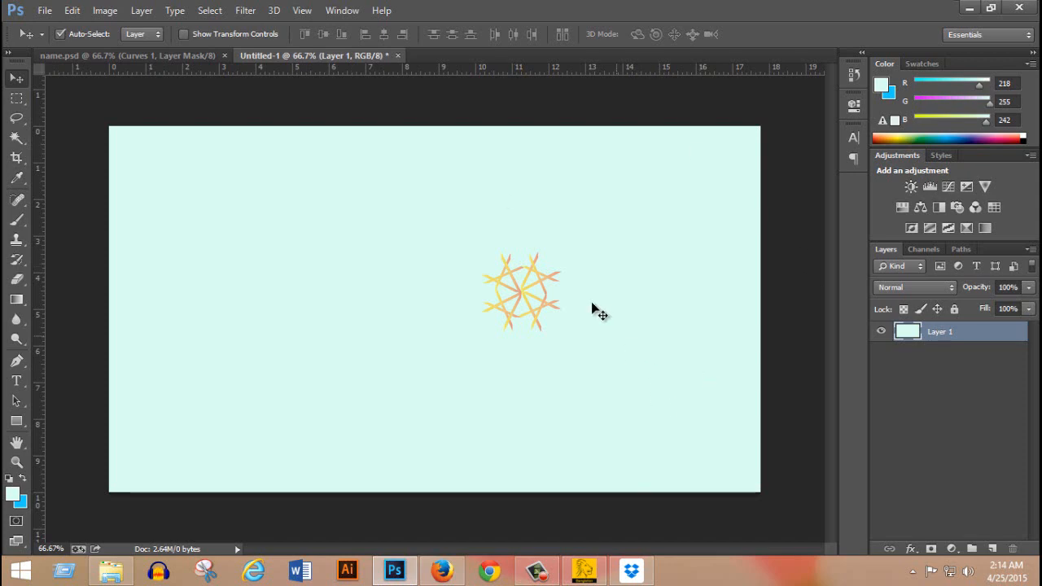
# Add a Gradient Overlay to Layer 1 and set the gradient's starting colour stop to #bbfff5.
pyautogui.doubleClick(969, 333)
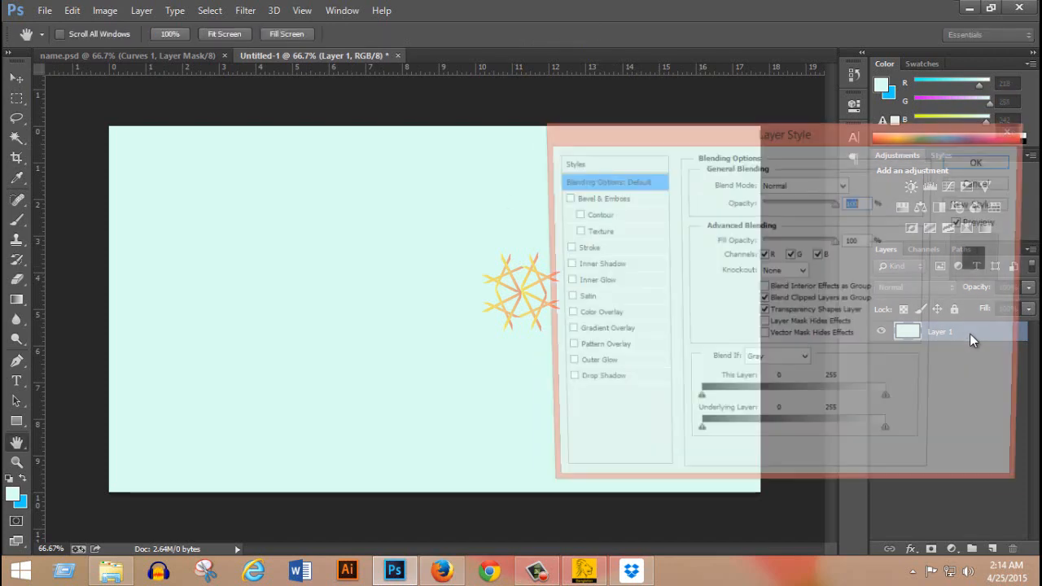
pyautogui.moveTo(674, 116); pyautogui.dragTo(632, 92)
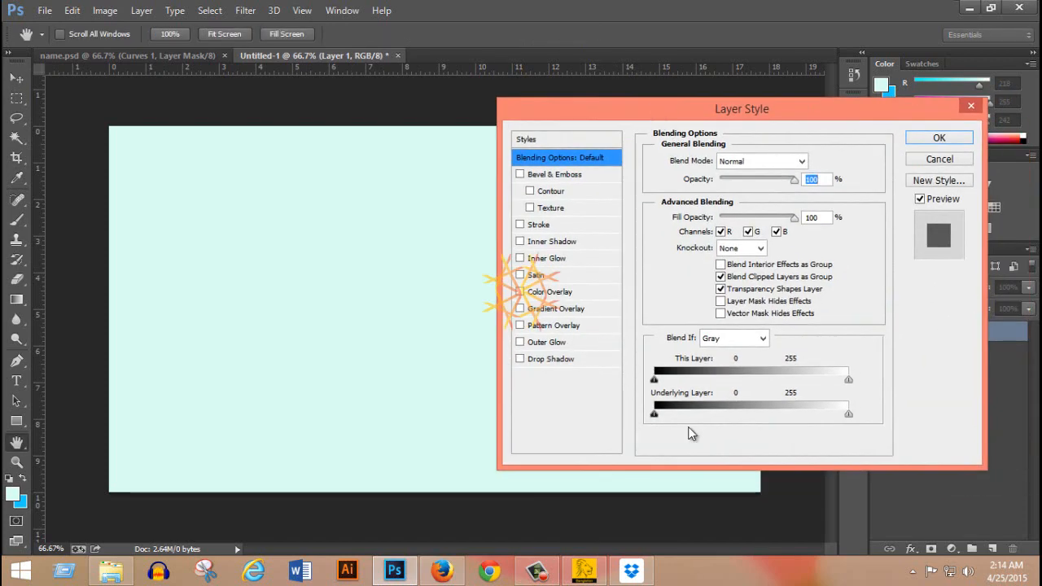
pyautogui.click(582, 314)
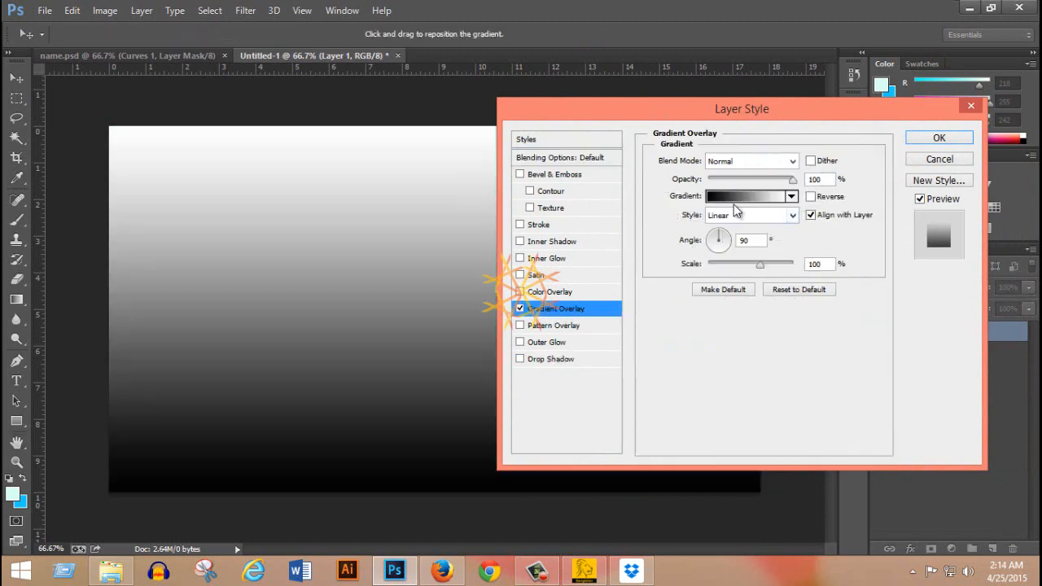
pyautogui.click(739, 198)
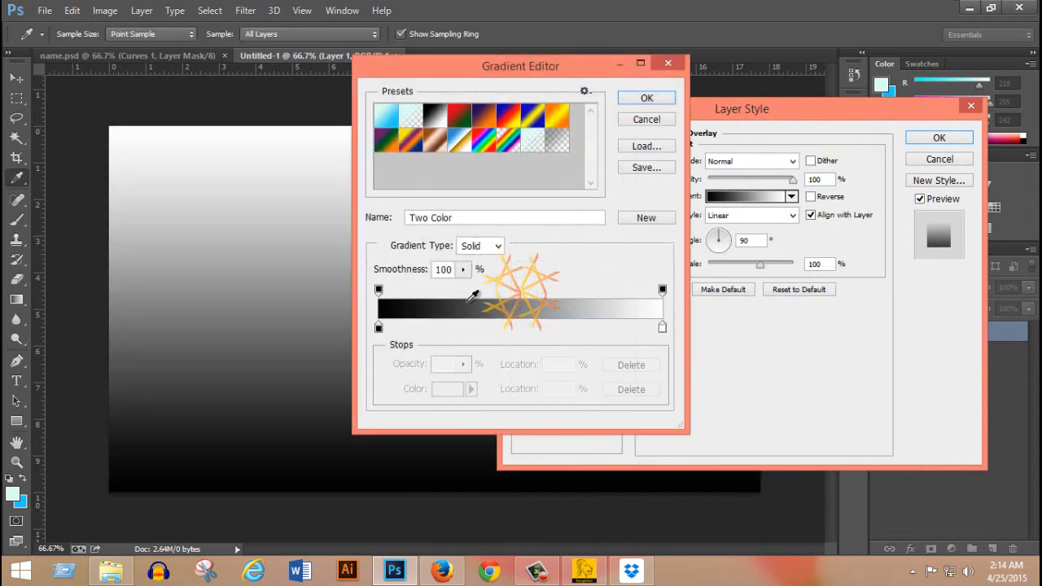
pyautogui.click(378, 328)
pyautogui.doubleClick(379, 328)
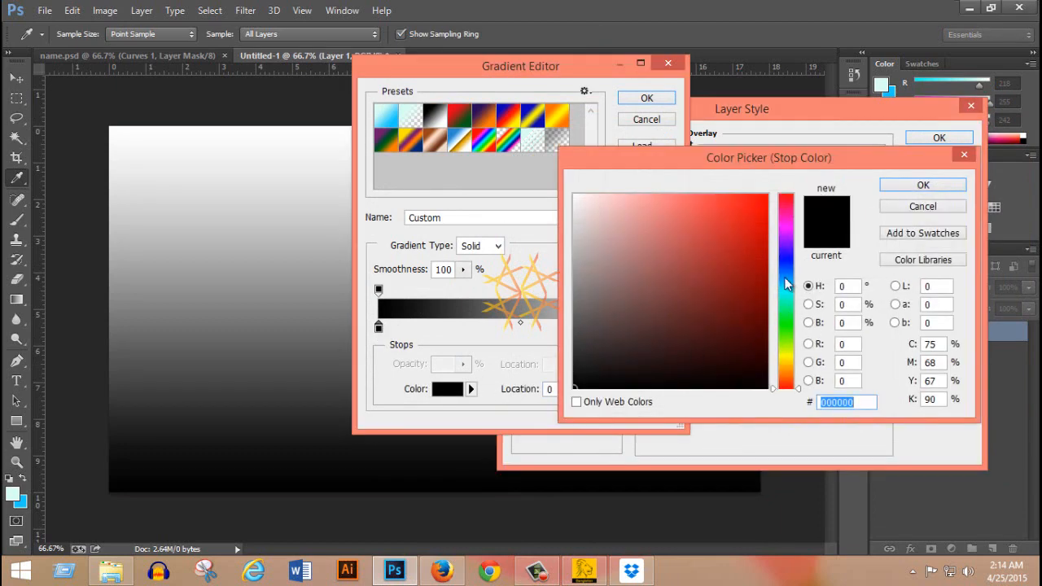
pyautogui.click(786, 297)
pyautogui.moveTo(660, 201); pyautogui.dragTo(625, 195)
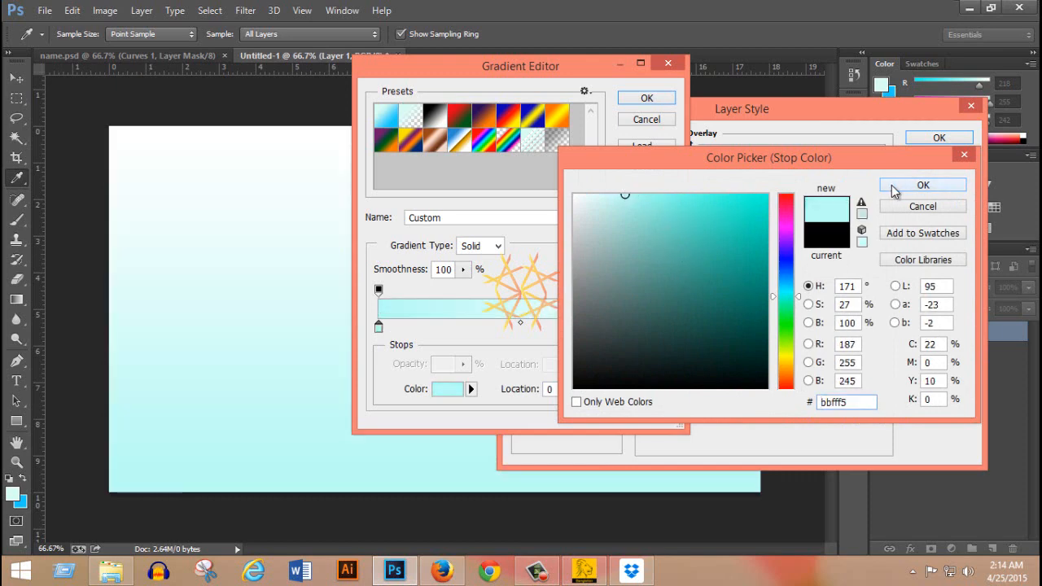
pyautogui.click(890, 188)
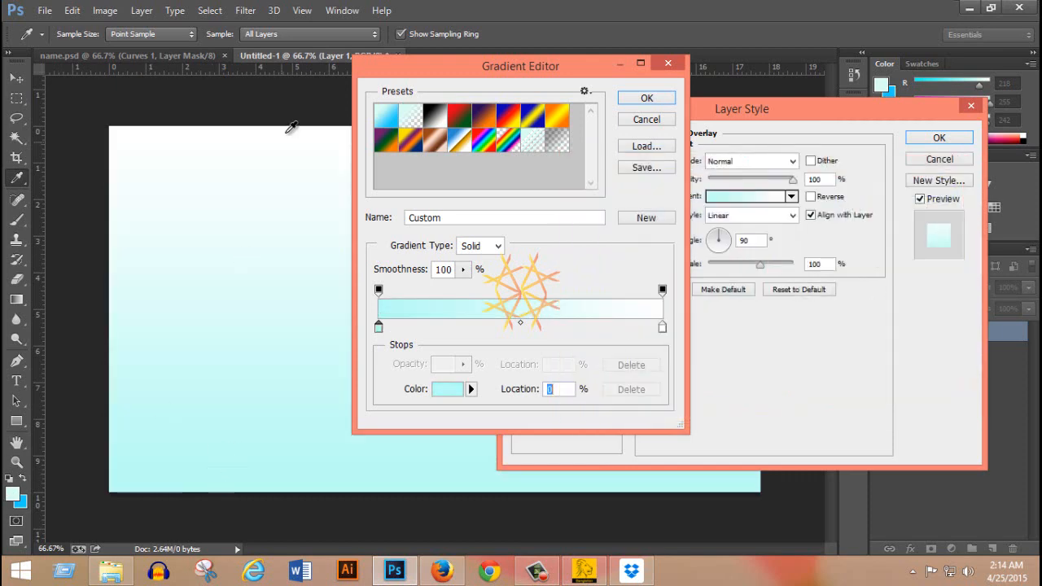
# Set the ending colour stop of the overlay gradient to #bcfee7 and accept the edited gradient.
pyautogui.doubleClick(664, 328)
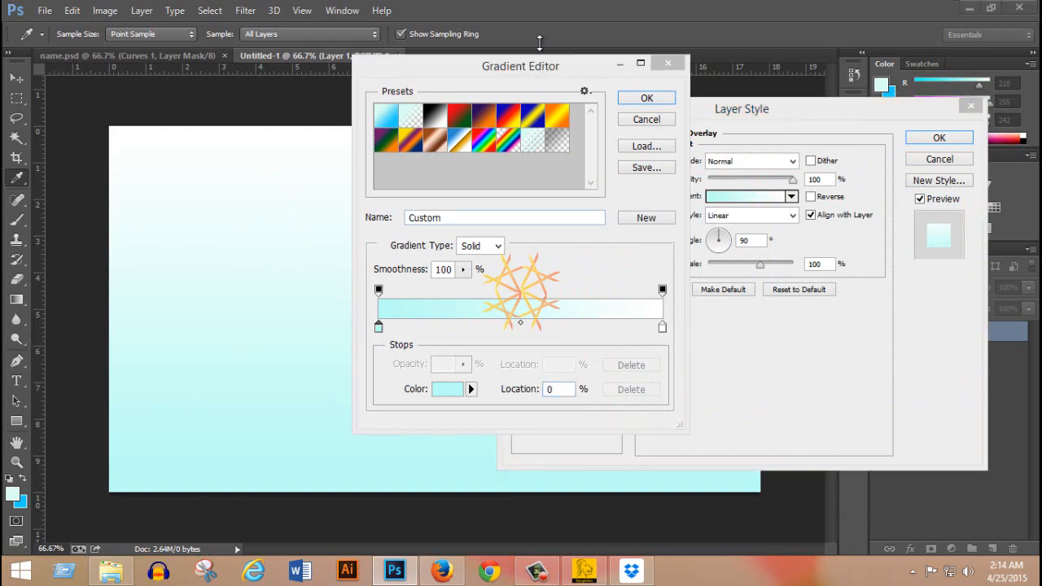
pyautogui.moveTo(512, 70); pyautogui.dragTo(613, 42)
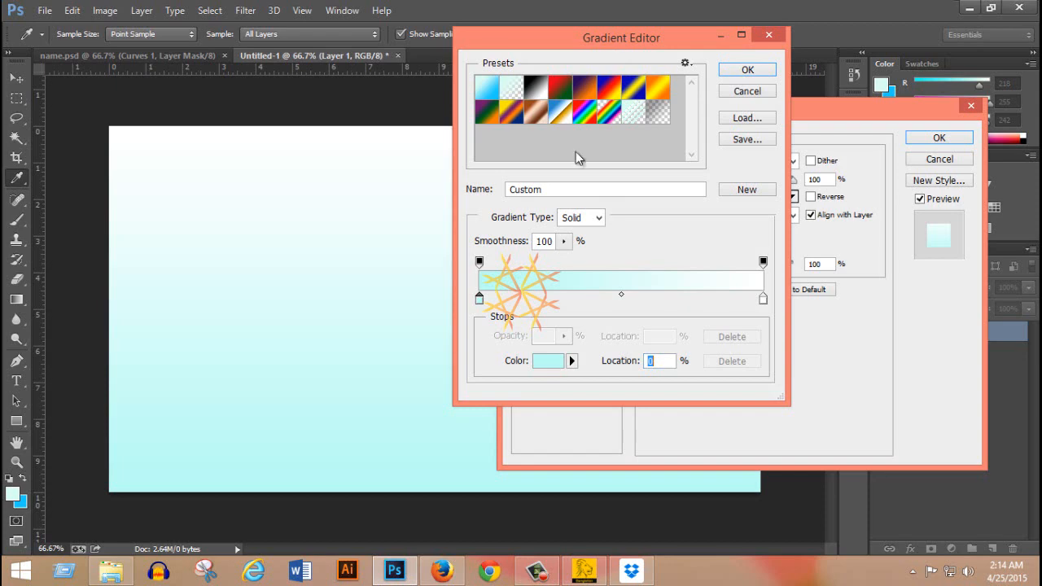
pyautogui.doubleClick(762, 301)
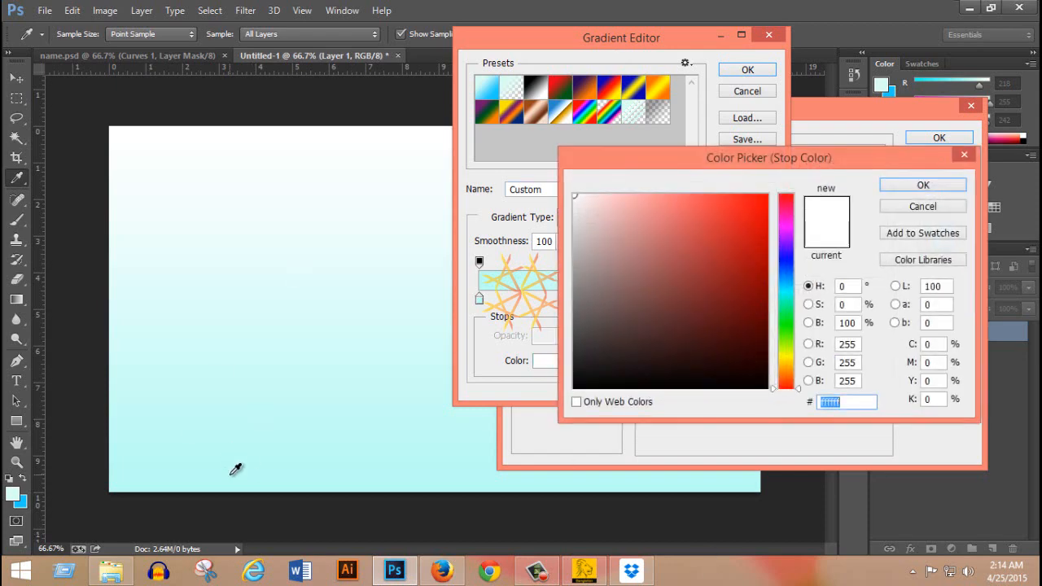
pyautogui.click(231, 473)
pyautogui.moveTo(615, 195); pyautogui.dragTo(623, 195)
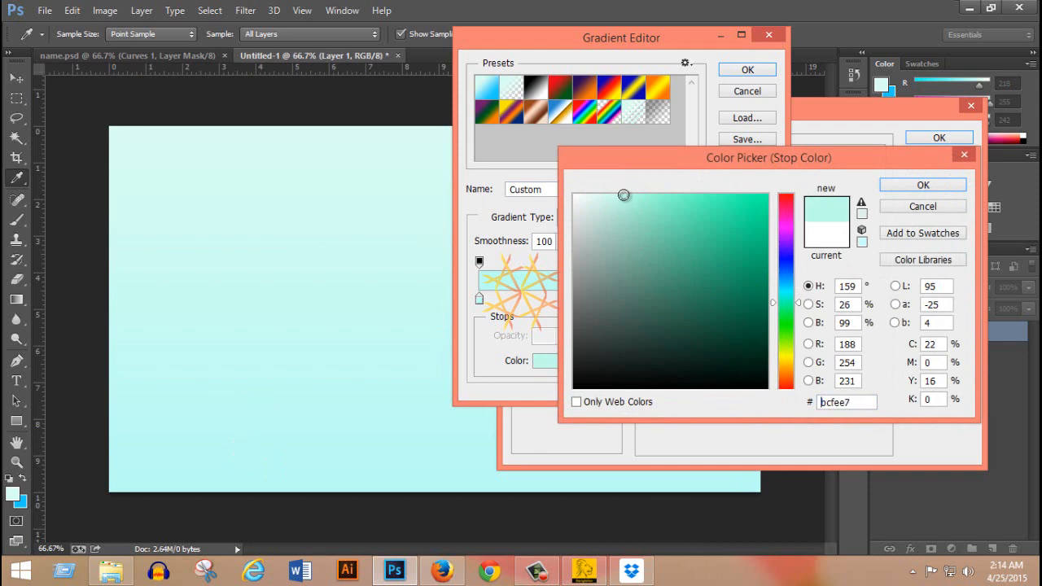
pyautogui.click(923, 185)
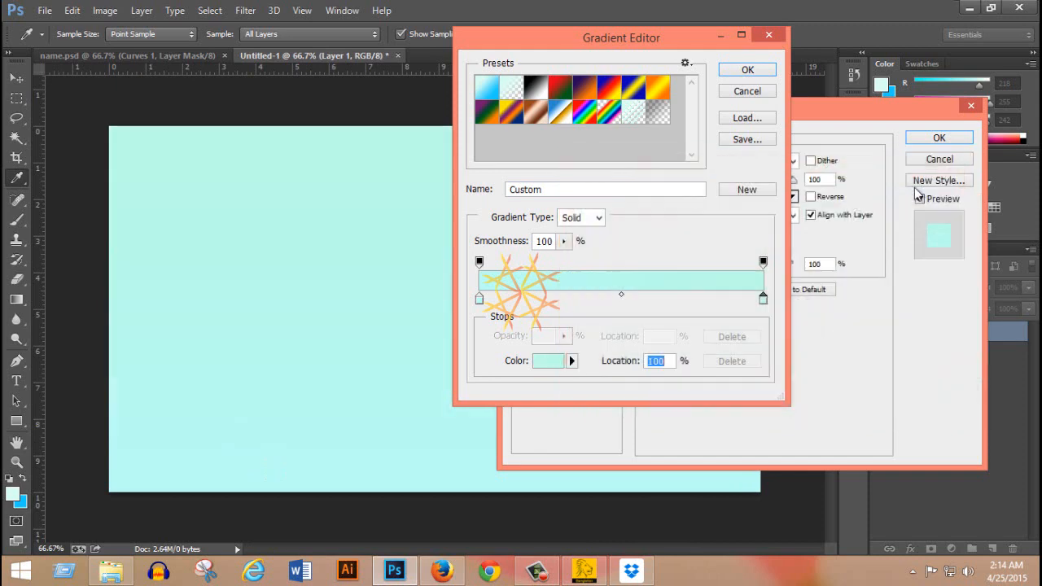
pyautogui.click(747, 70)
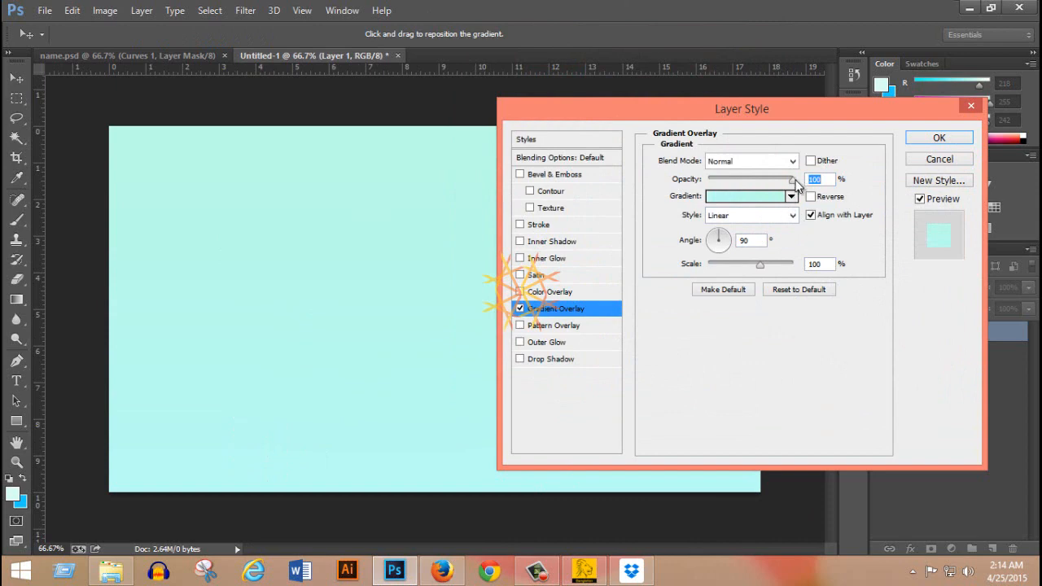
# Set the Gradient Overlay opacity to 50% and apply the layer style.
pyautogui.moveTo(796, 184); pyautogui.dragTo(751, 178)
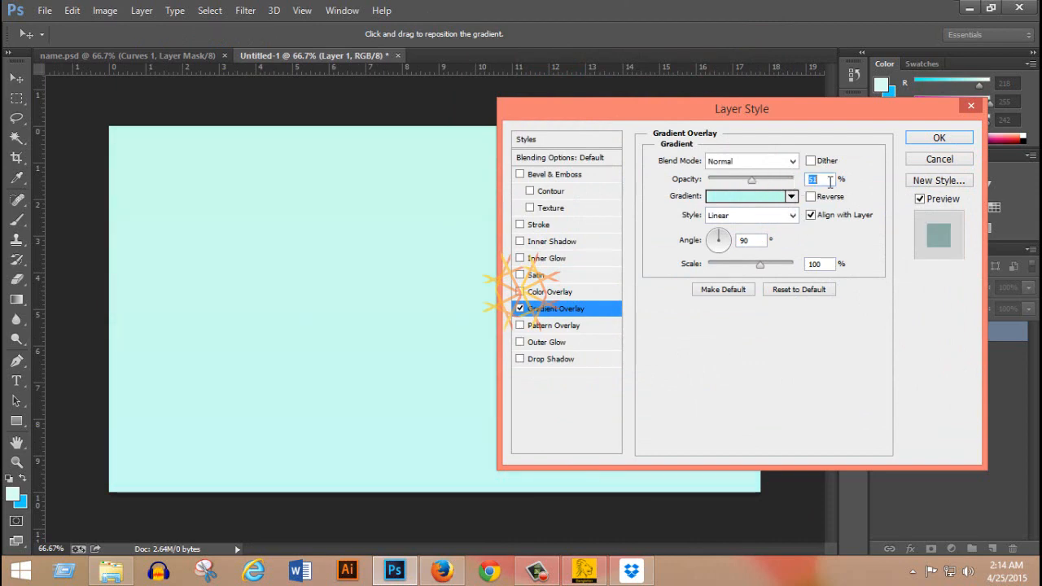
pyautogui.write('50')
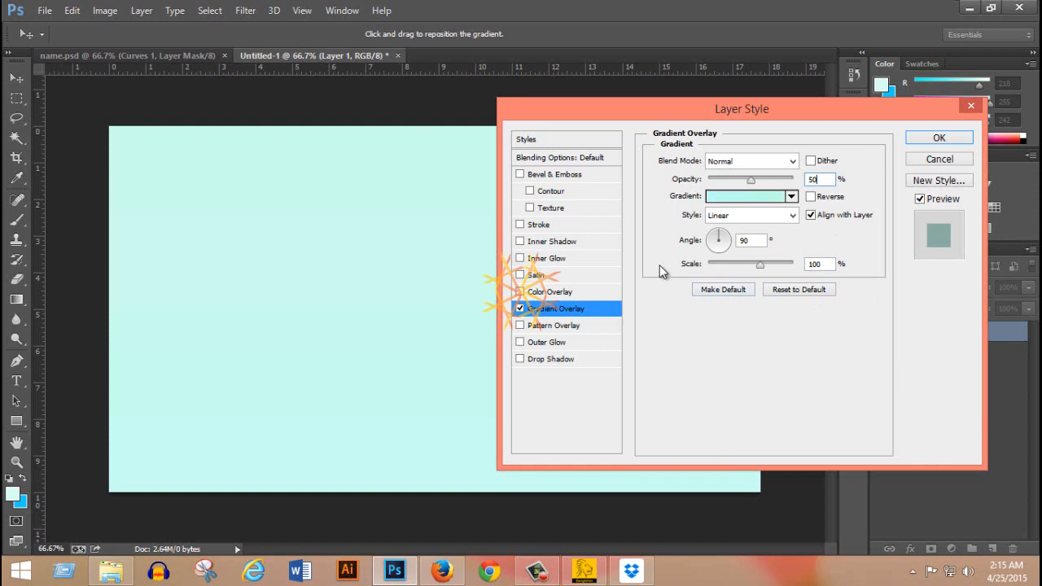
pyautogui.click(938, 137)
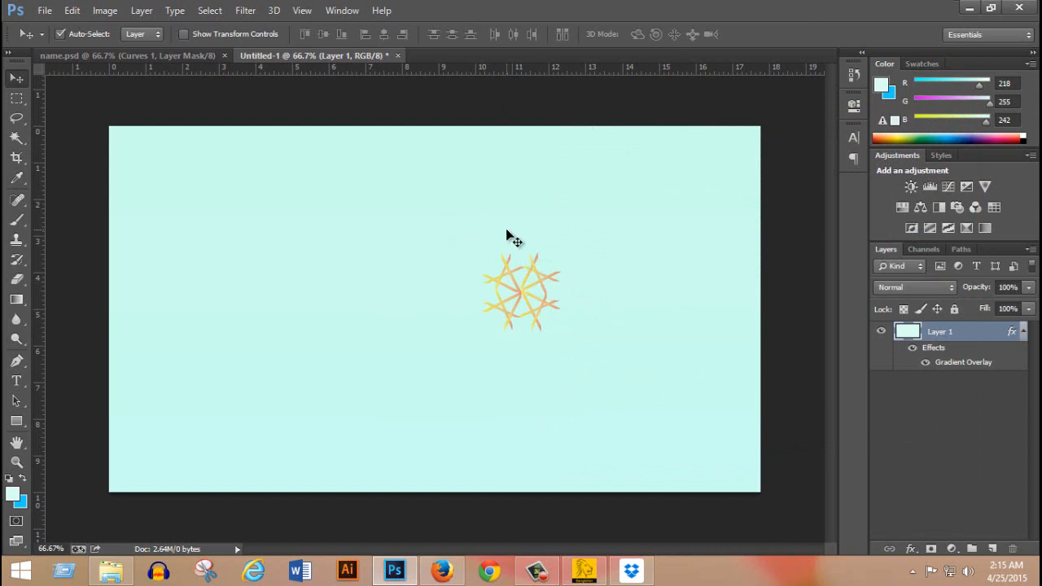
# Check the reference design in name.psd and set the Pen tool to Shape mode in the new document.
pyautogui.click(173, 57)
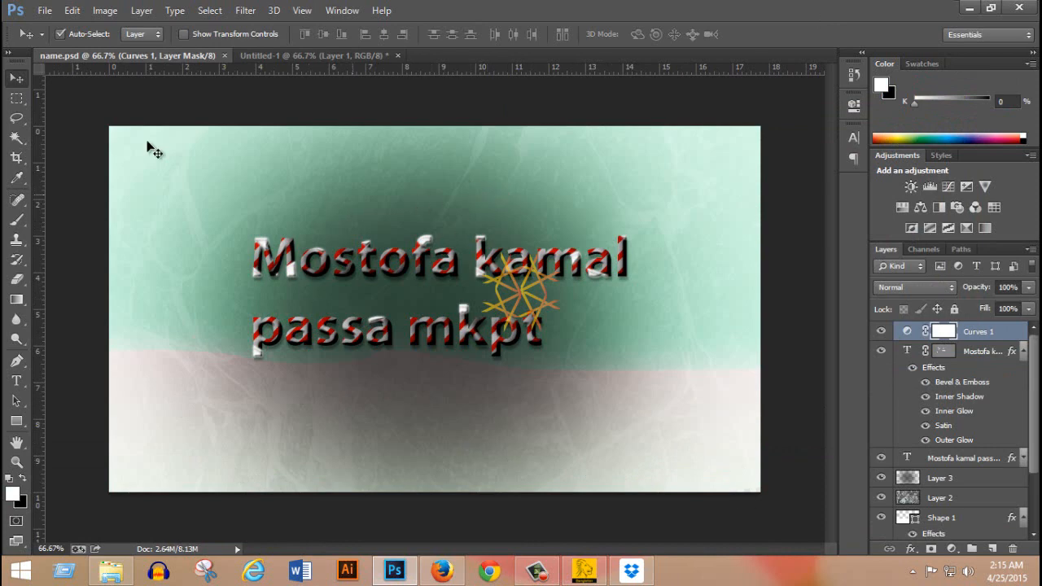
pyautogui.click(270, 56)
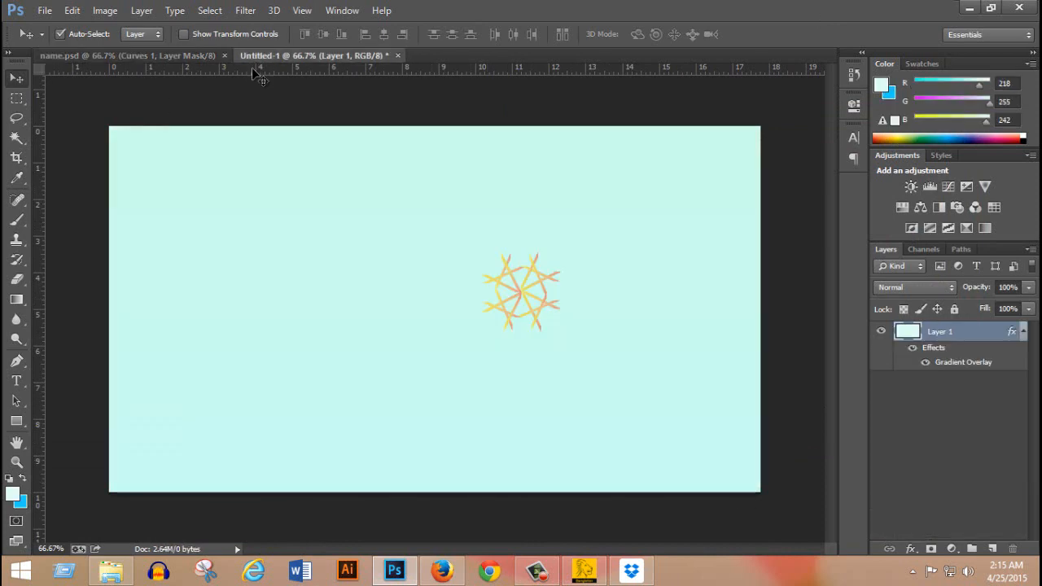
pyautogui.click(18, 363)
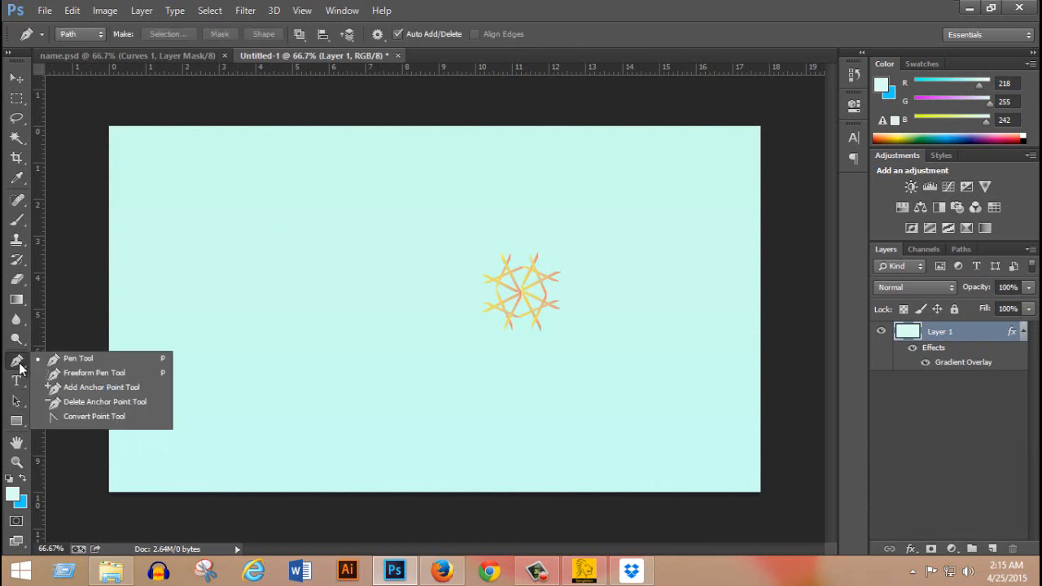
pyautogui.click(78, 34)
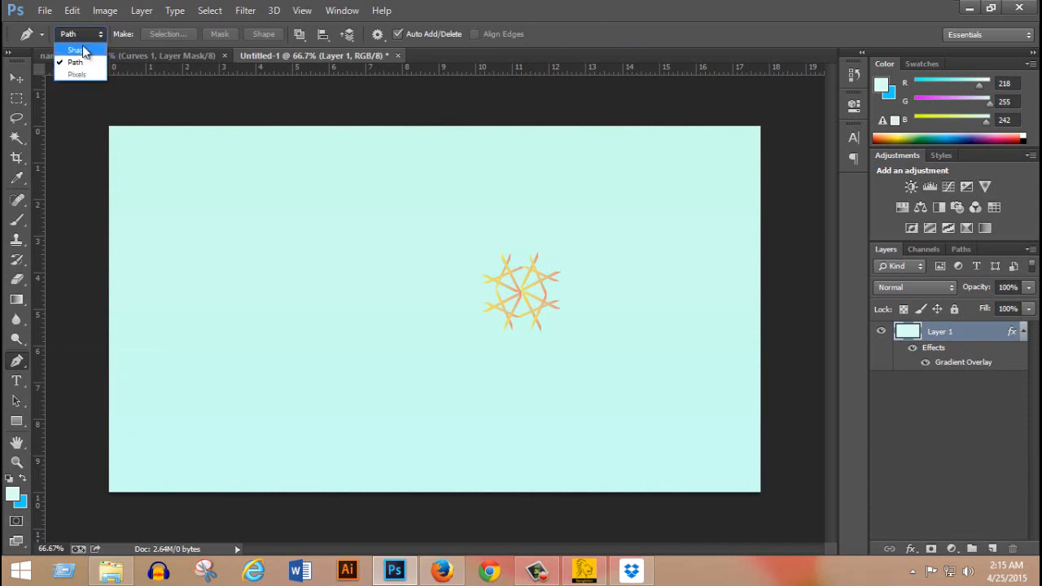
pyautogui.click(78, 51)
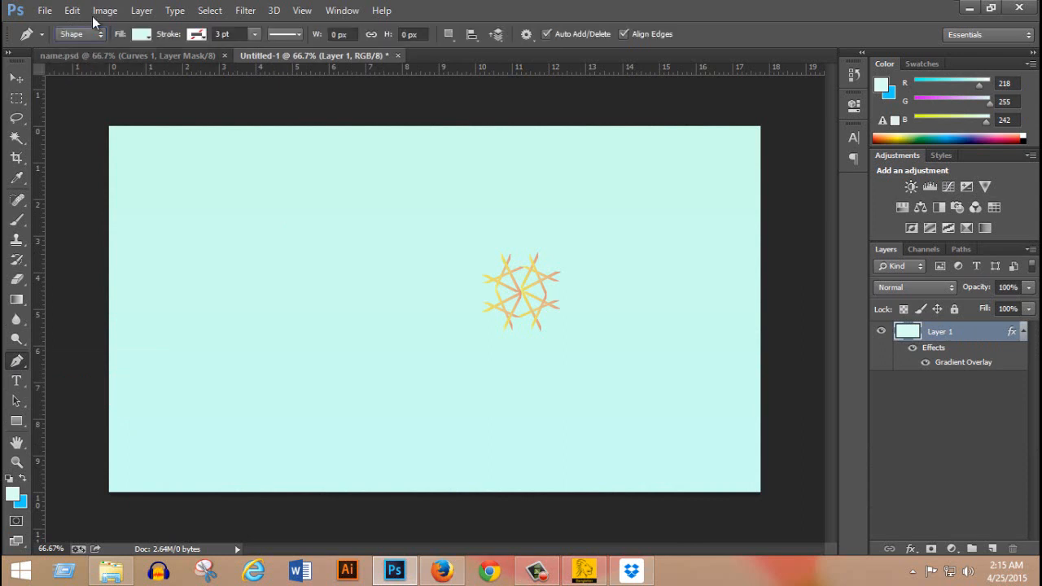
# Draw a closed shape about 1427 x 352 px with a gently wavy upper edge, covering the lower third of the canvas beyond its borders.
pyautogui.click(74, 382)
pyautogui.click(387, 379)
pyautogui.moveTo(494, 357); pyautogui.dragTo(505, 352)
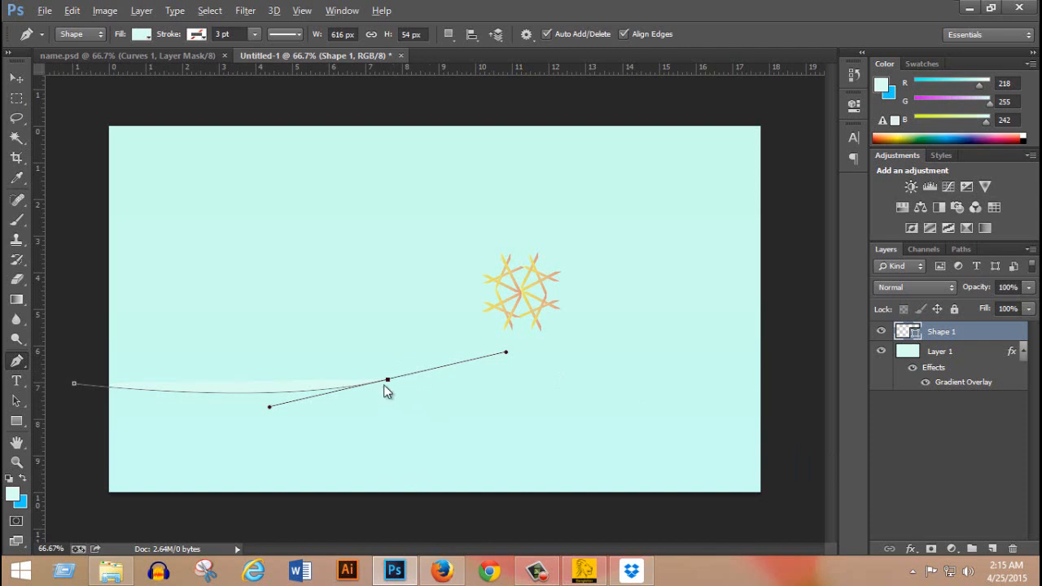
pyautogui.press('alt')
pyautogui.keyDown('alt'); pyautogui.click(389, 387); pyautogui.keyUp('alt')
pyautogui.moveTo(711, 398); pyautogui.dragTo(806, 437)
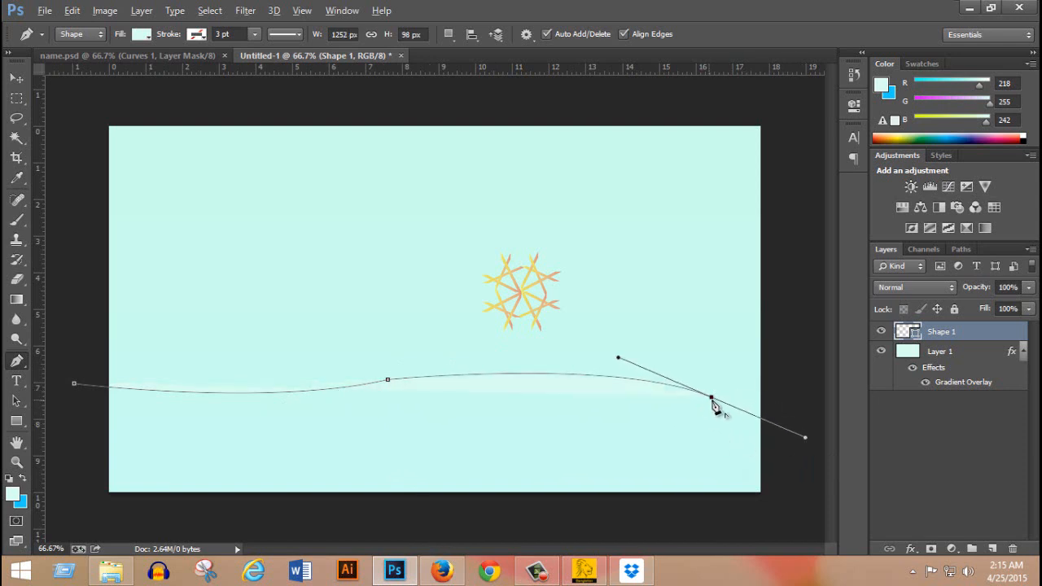
pyautogui.keyDown('alt'); pyautogui.click(712, 399); pyautogui.keyUp('alt')
pyautogui.click(800, 425)
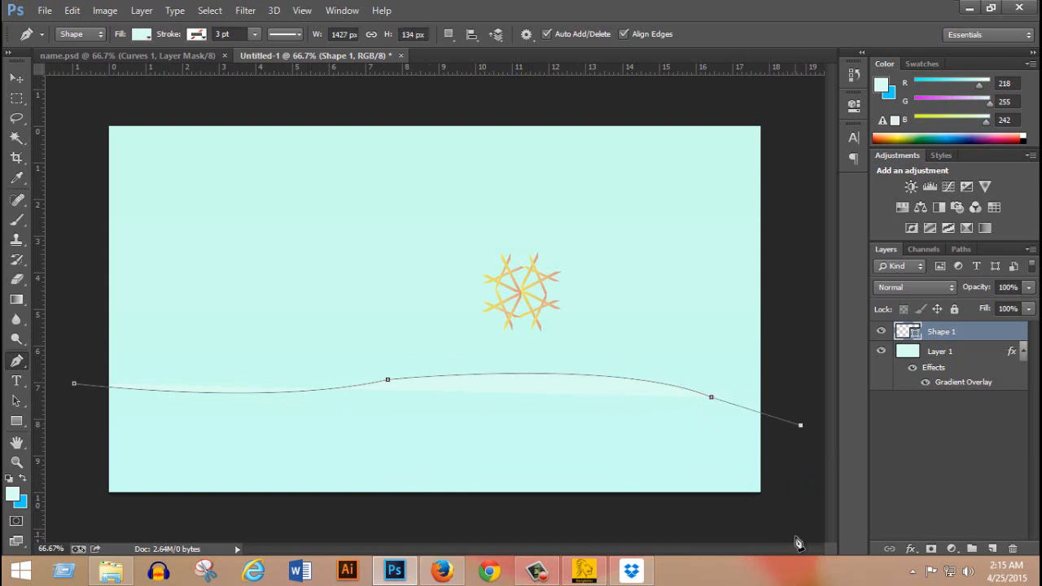
pyautogui.click(757, 536)
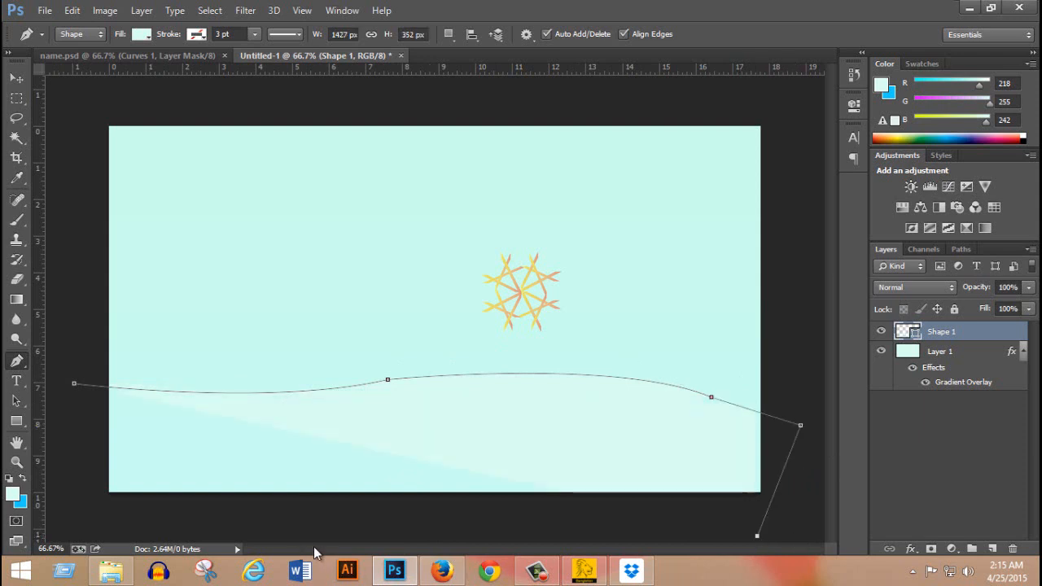
pyautogui.click(84, 520)
pyautogui.click(75, 384)
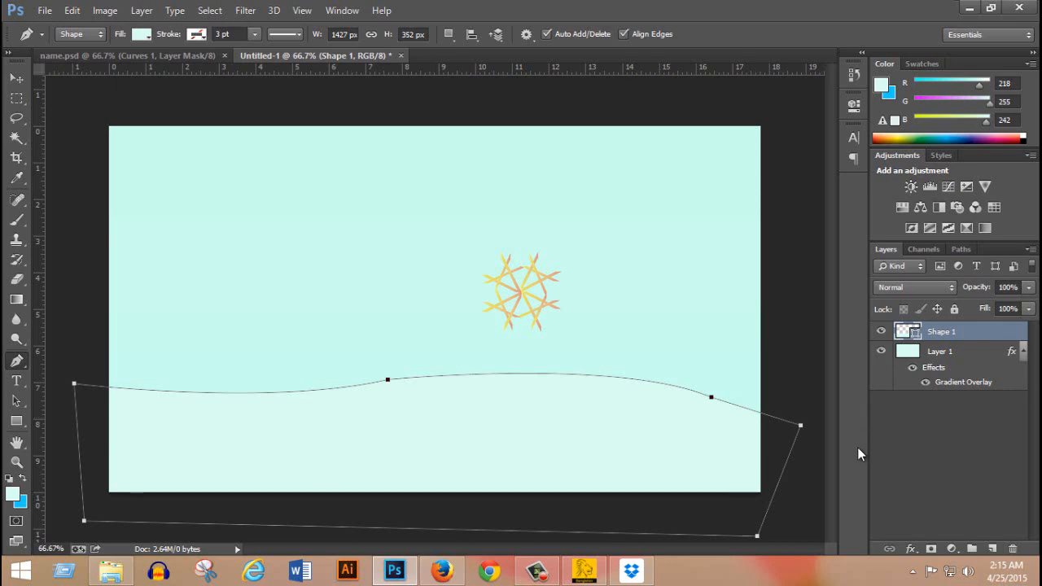
# Add a Gradient Overlay to Shape 1 and set the gradient's starting colour stop to #e0f3ff.
pyautogui.doubleClick(972, 336)
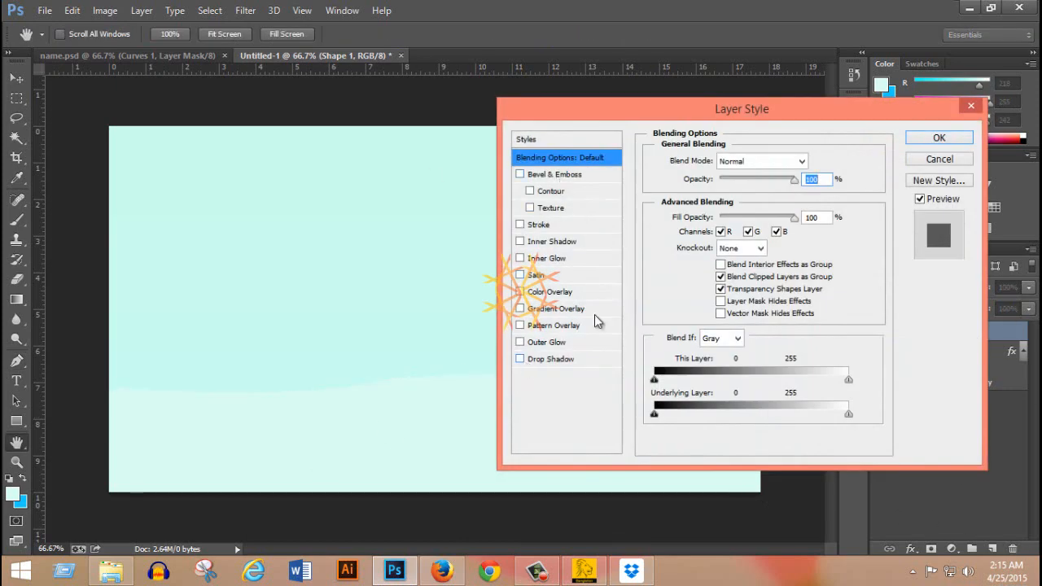
pyautogui.click(580, 316)
pyautogui.click(753, 199)
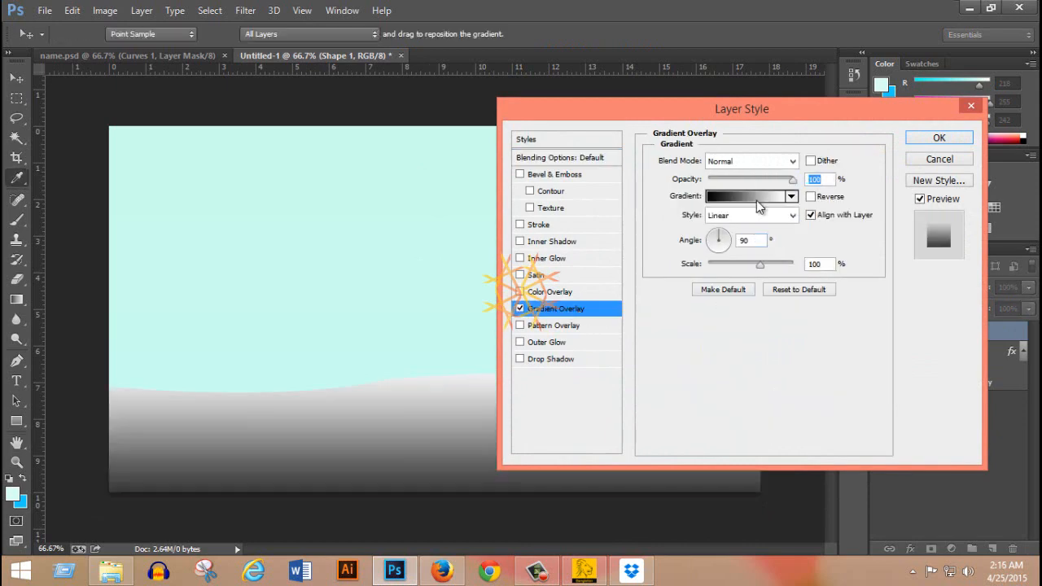
pyautogui.doubleClick(479, 299)
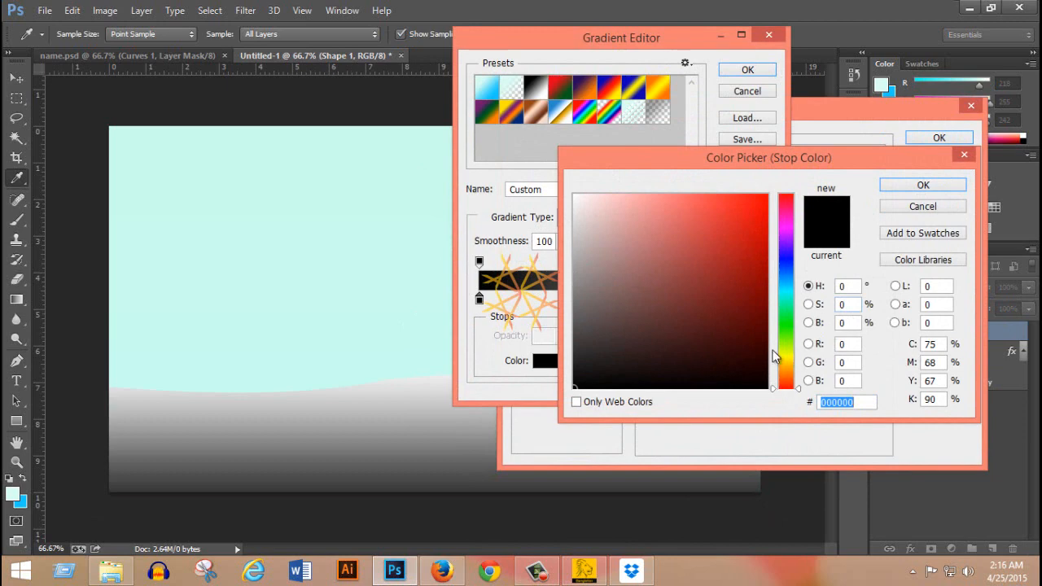
pyautogui.moveTo(790, 293); pyautogui.dragTo(789, 279)
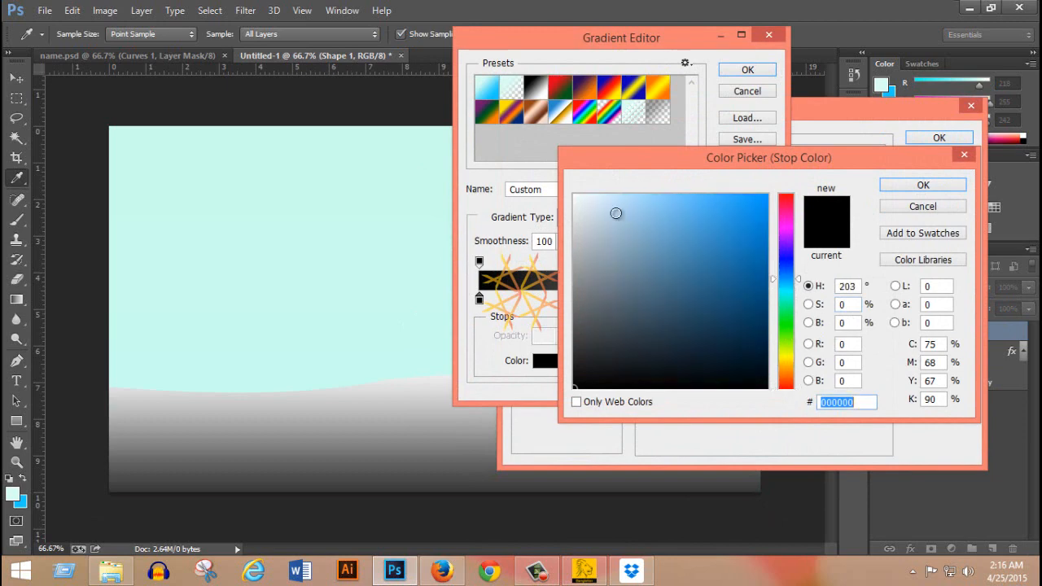
pyautogui.moveTo(586, 196); pyautogui.dragTo(596, 195)
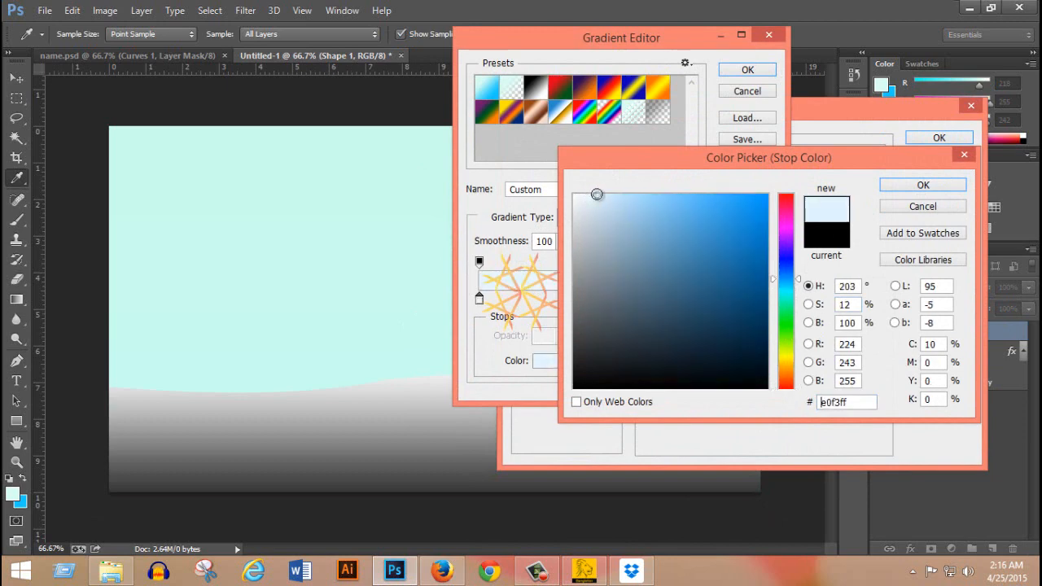
pyautogui.click(924, 185)
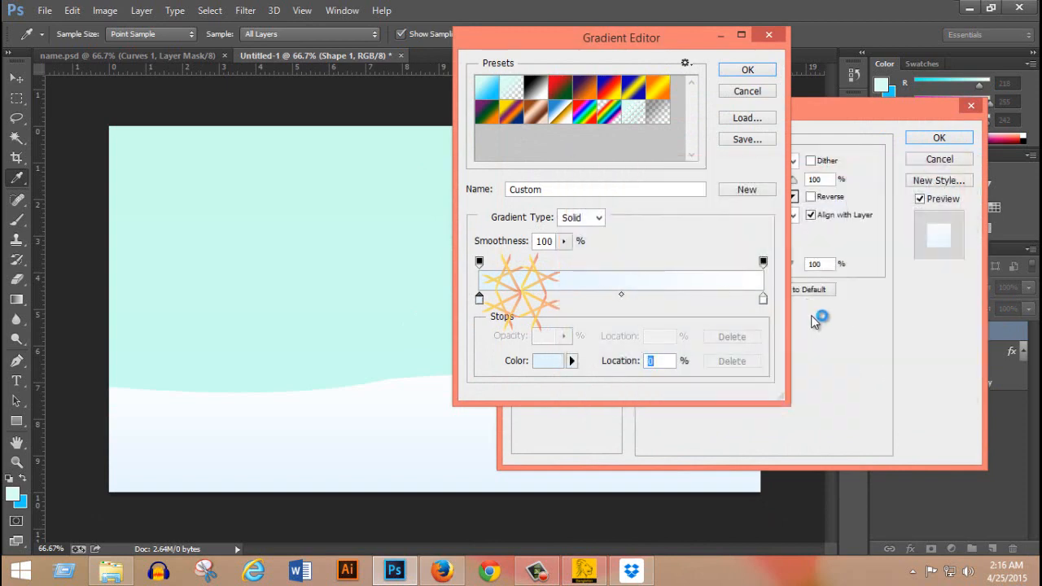
# Set the ending colour stop of Shape 1's overlay gradient to a neutral light grey and accept the edited gradient.
pyautogui.doubleClick(762, 302)
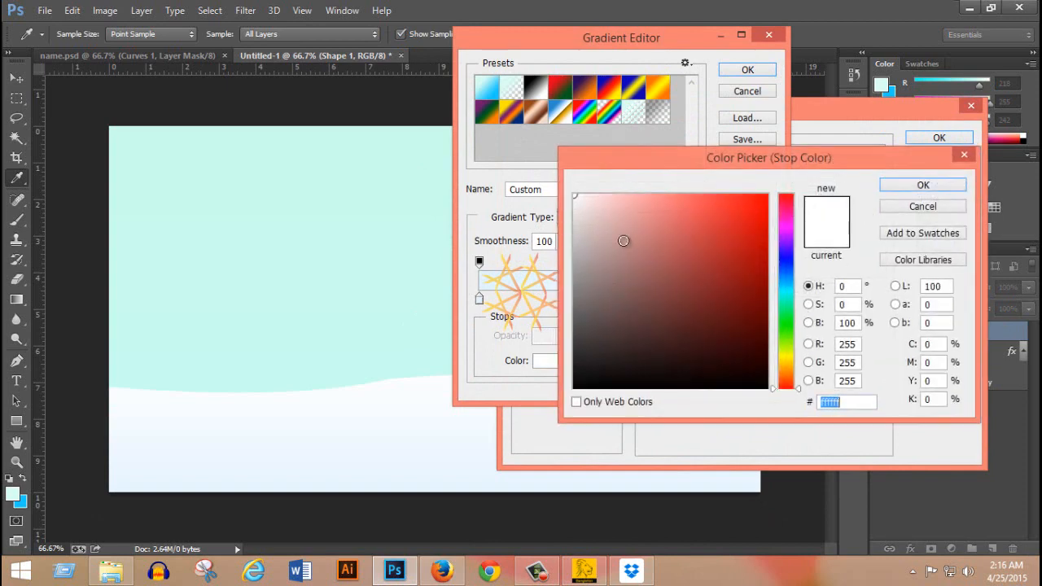
pyautogui.moveTo(594, 228)
pyautogui.mouseDown()
pyautogui.moveTo(563, 231)
pyautogui.moveTo(574, 218)
pyautogui.mouseUp()
pyautogui.click(904, 191)
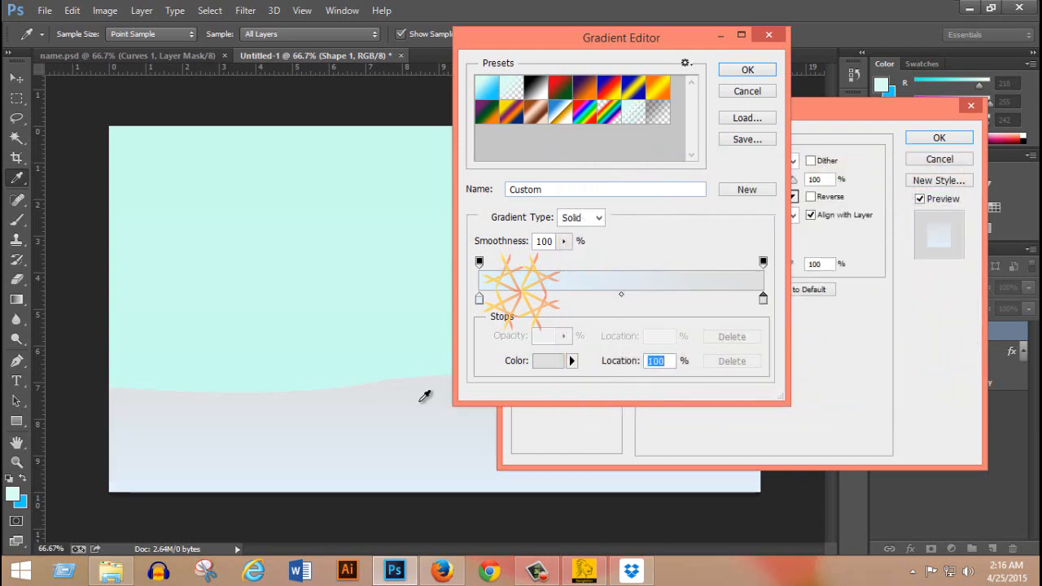
pyautogui.click(749, 70)
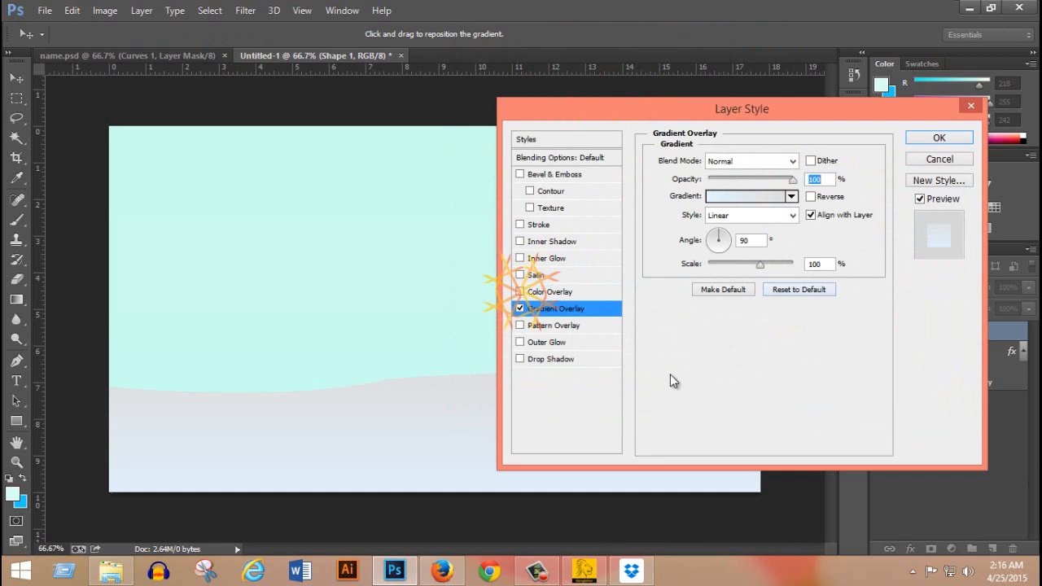
# Add an Outer Glow to Shape 1 with the glow colour #ffffff, minimizing the Dropbox Installer window.
pyautogui.click(551, 345)
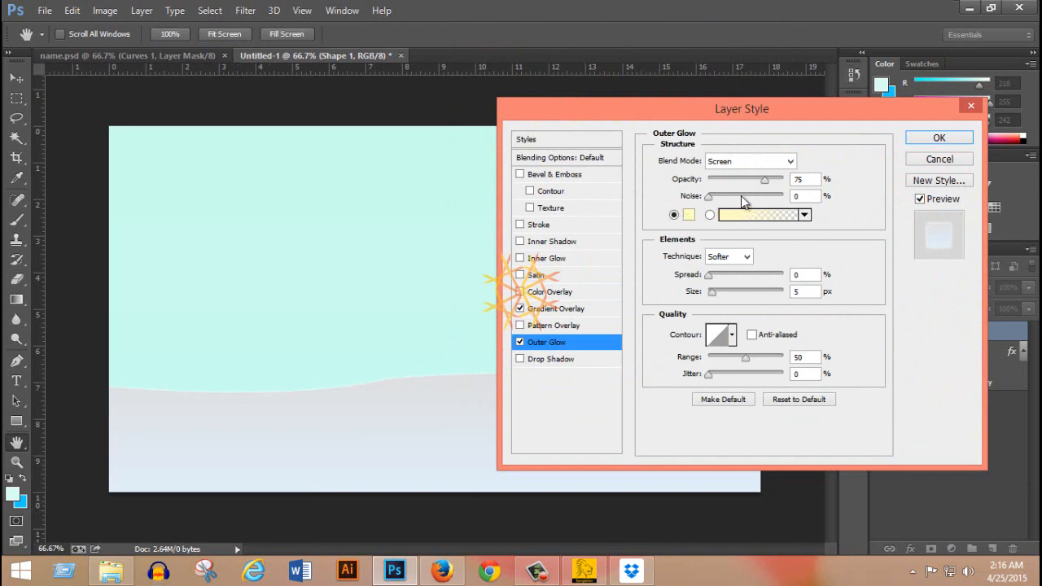
pyautogui.click(688, 215)
pyautogui.moveTo(651, 213); pyautogui.dragTo(570, 181)
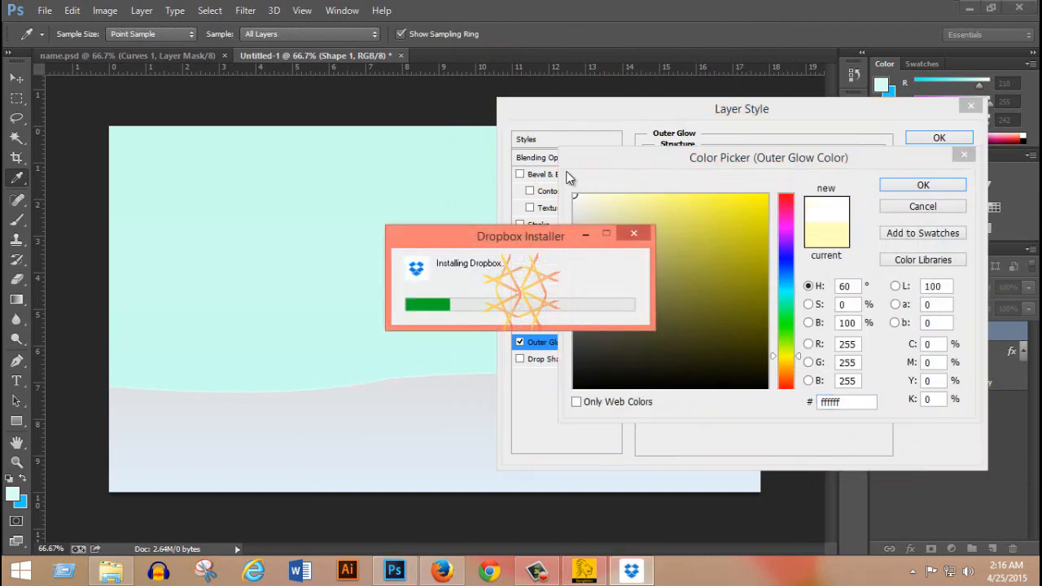
pyautogui.click(585, 235)
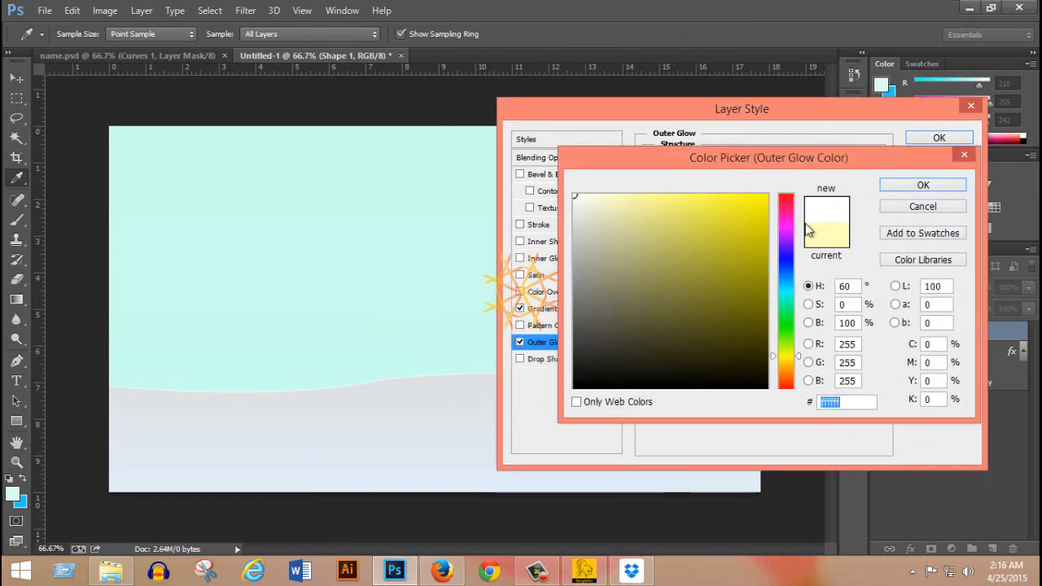
pyautogui.click(924, 189)
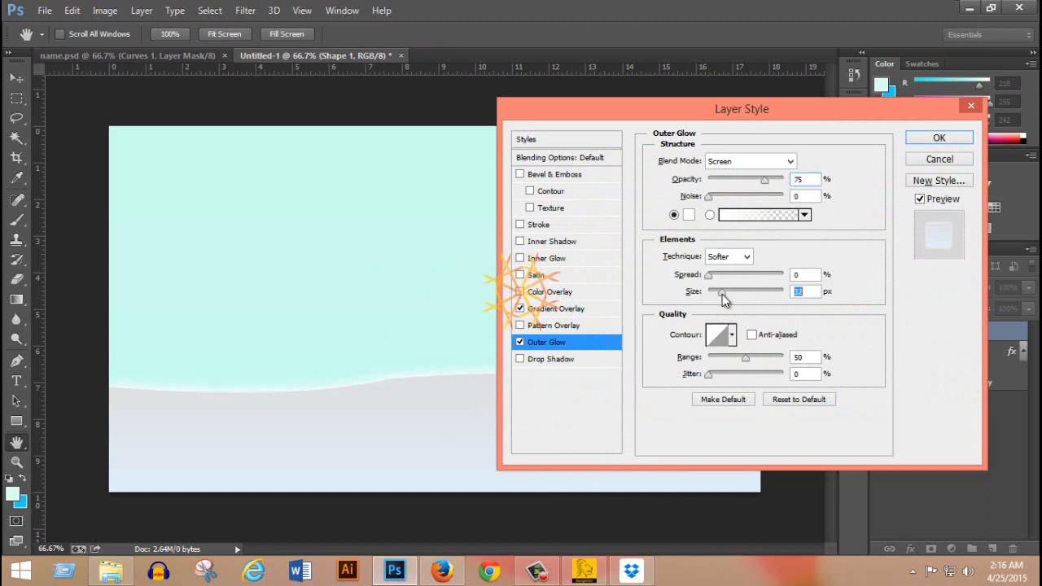
# Set the Outer Glow size to 50 px, opacity to 60% and noise to 20%, and apply the layer style.
pyautogui.moveTo(722, 294); pyautogui.dragTo(725, 293)
pyautogui.write('50')
pyautogui.moveTo(766, 180); pyautogui.dragTo(756, 180)
pyautogui.write('60')
pyautogui.moveTo(710, 201); pyautogui.dragTo(717, 204)
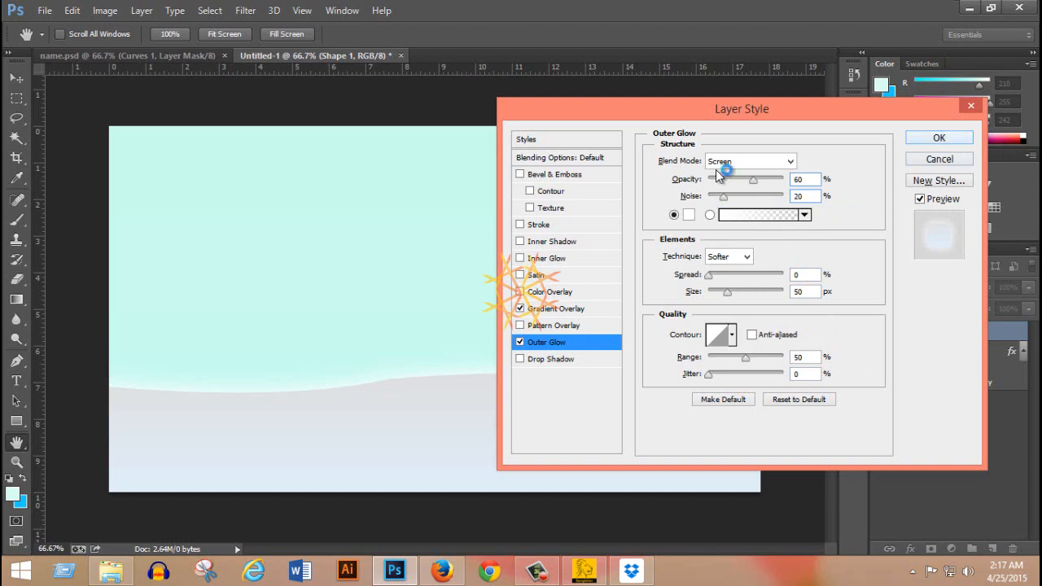
pyautogui.click(941, 139)
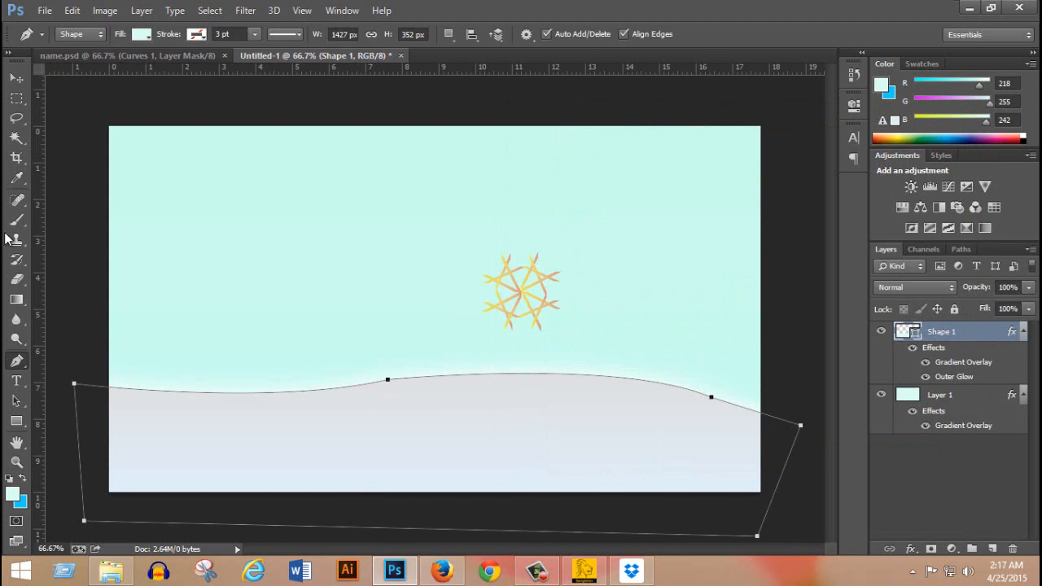
# Examine the upper edge of Shape 1 up close with its effects and Outer Glow switched off and on.
pyautogui.click(16, 77)
pyautogui.keyDown('ctrl'); pyautogui.click(461, 375); pyautogui.keyUp('ctrl')
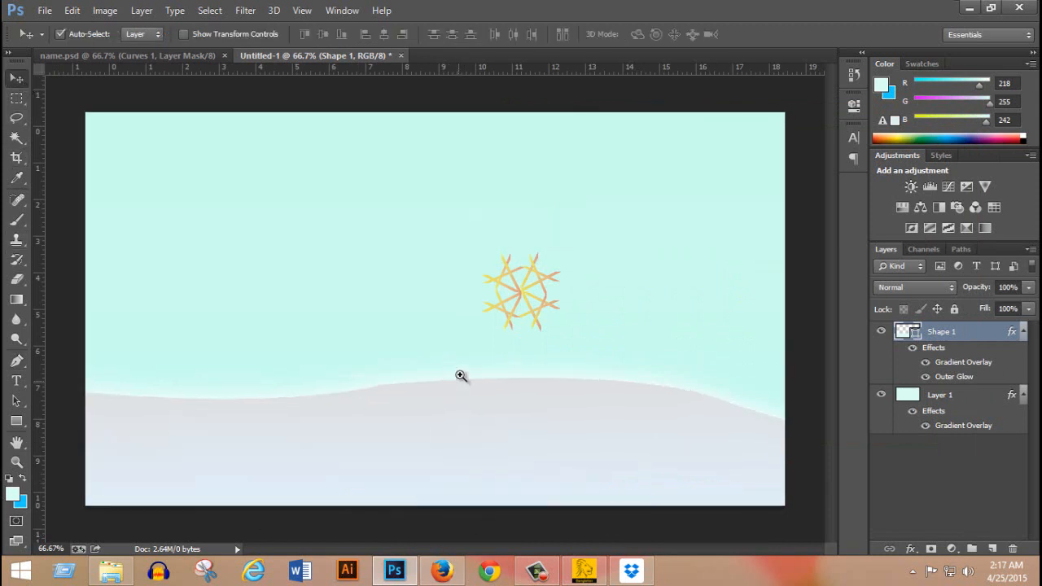
pyautogui.keyDown('ctrl'); pyautogui.click(460, 375); pyautogui.keyUp('ctrl')
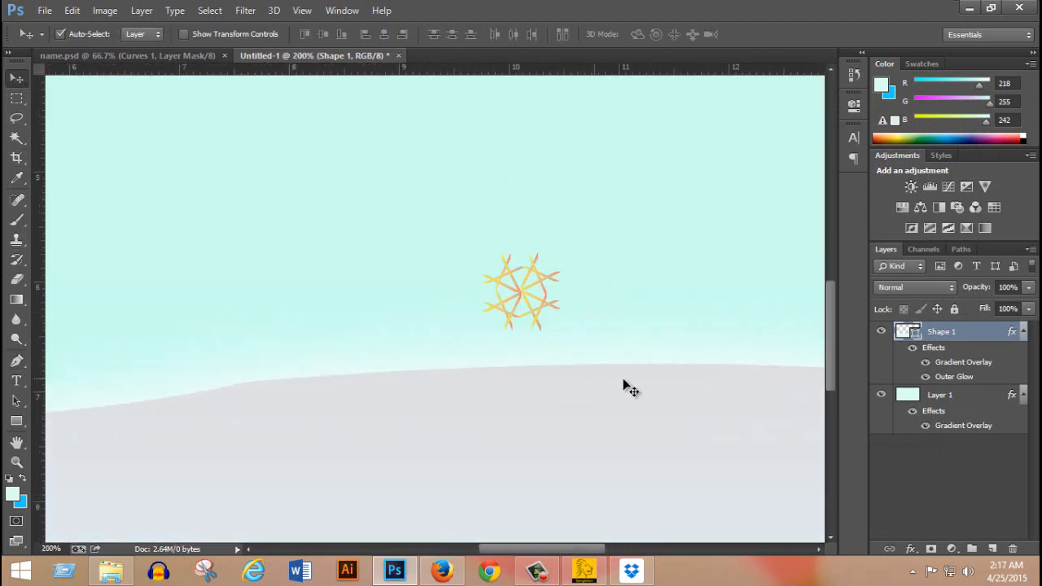
pyautogui.click(912, 349)
pyautogui.click(912, 350)
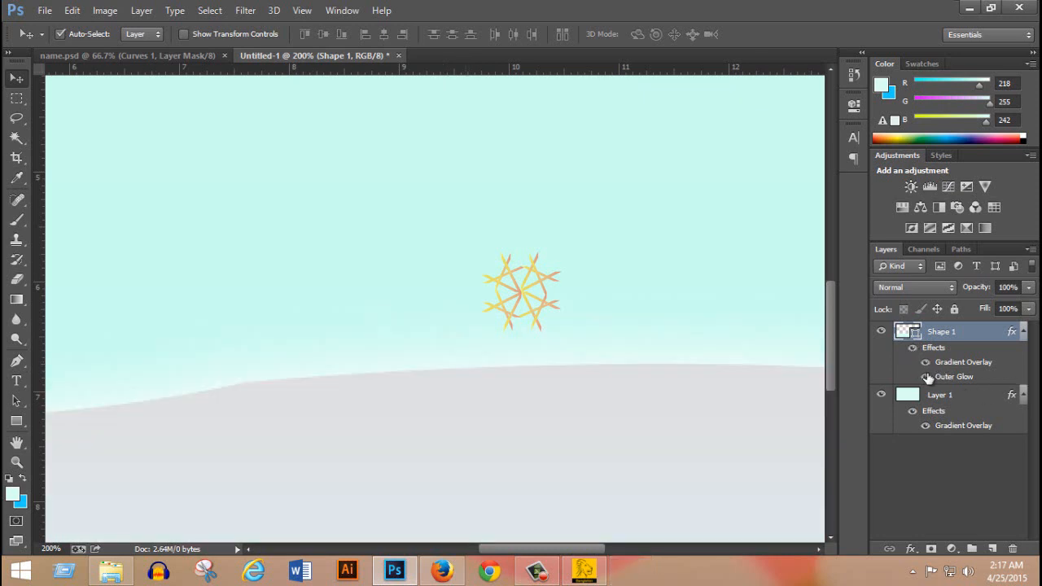
pyautogui.click(925, 378)
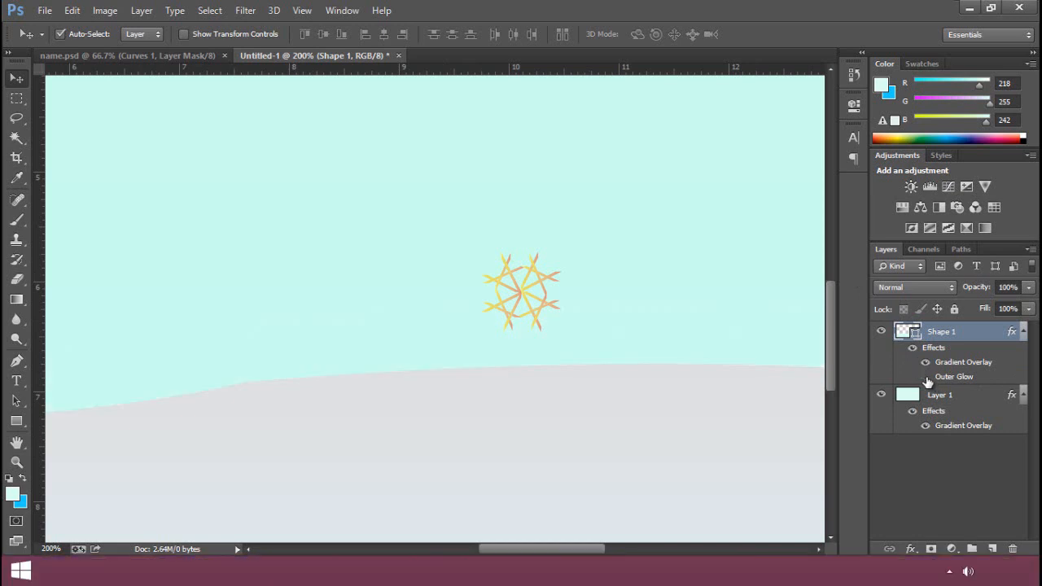
pyautogui.click(926, 378)
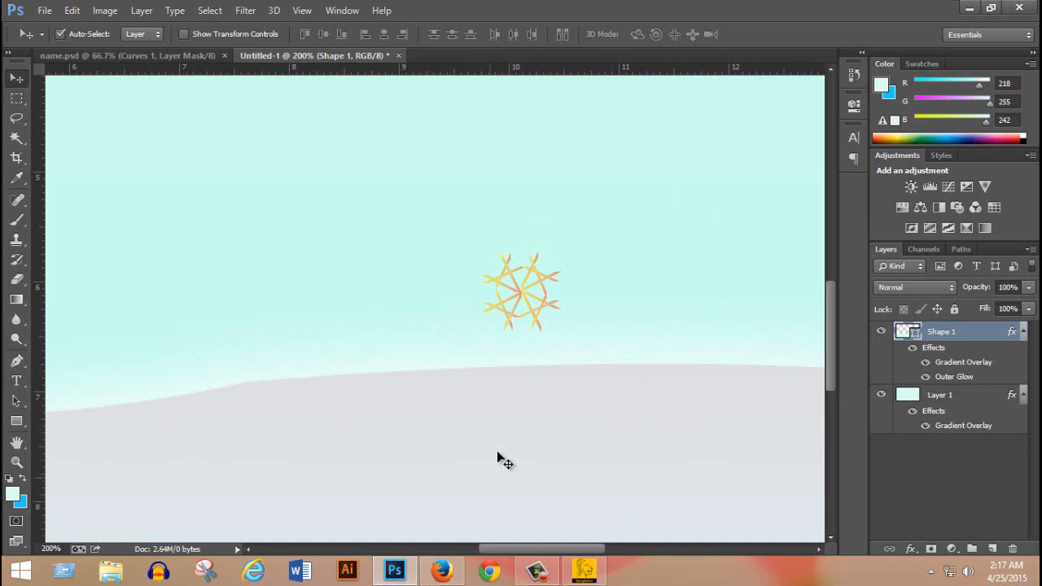
pyautogui.scroll(-1, 595, 259)
pyautogui.scroll(-2, 595, 259)
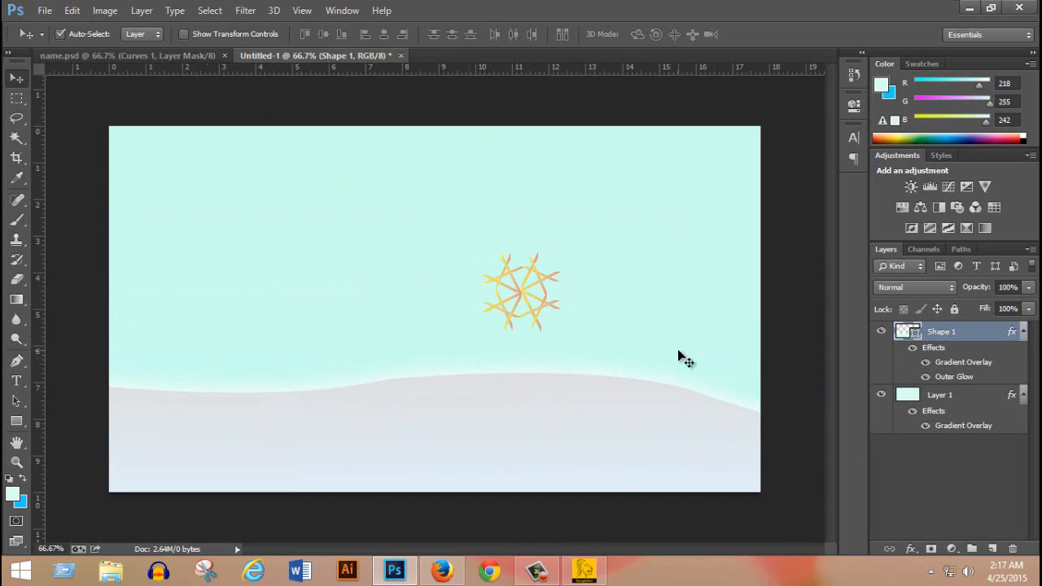
# Open the marbale taxture JPEG from the Desktop, minimizing the Dropbox Setup window.
pyautogui.click(44, 10)
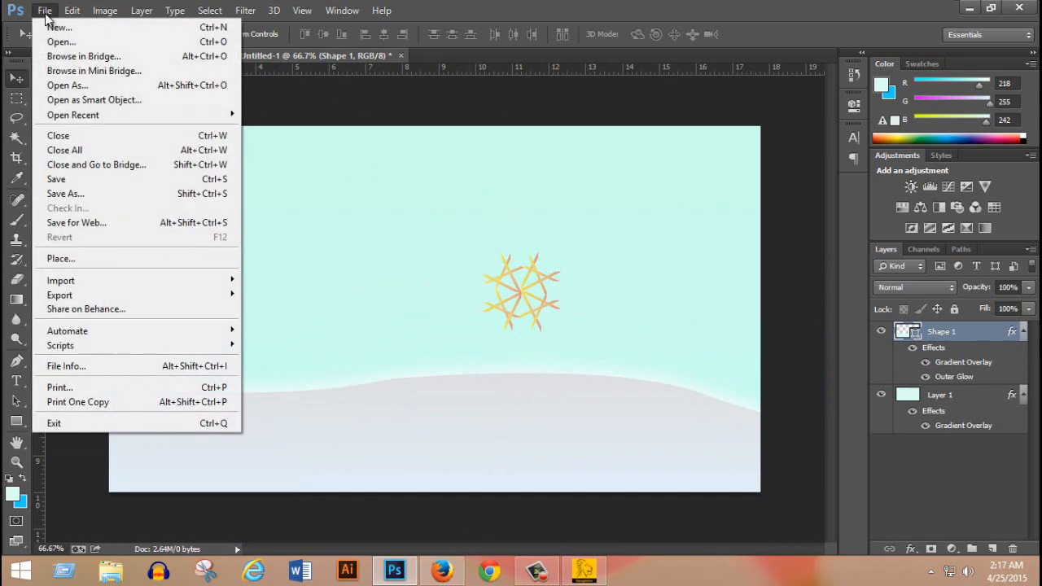
pyautogui.click(57, 41)
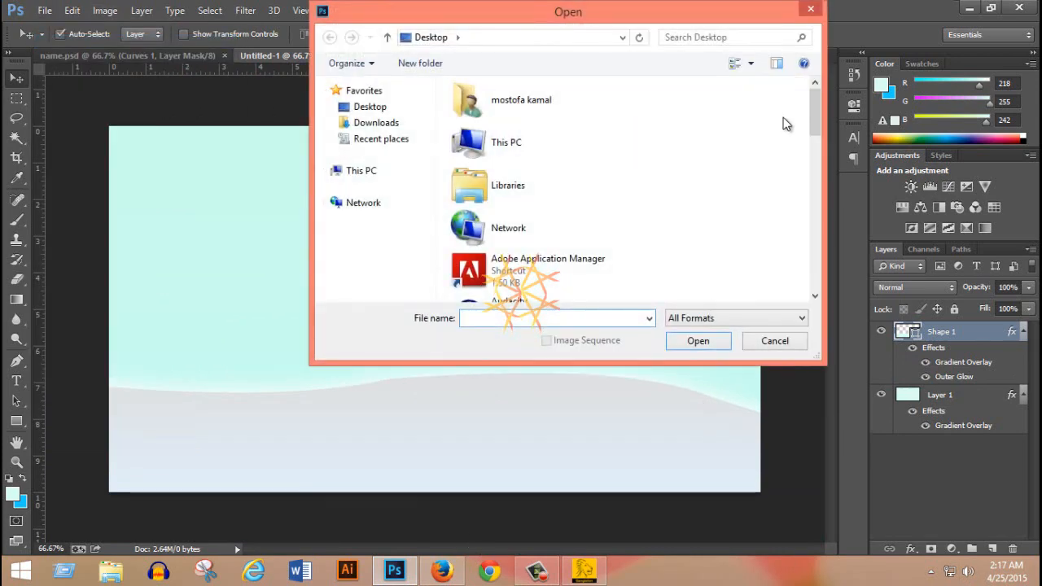
pyautogui.moveTo(811, 99); pyautogui.dragTo(815, 223)
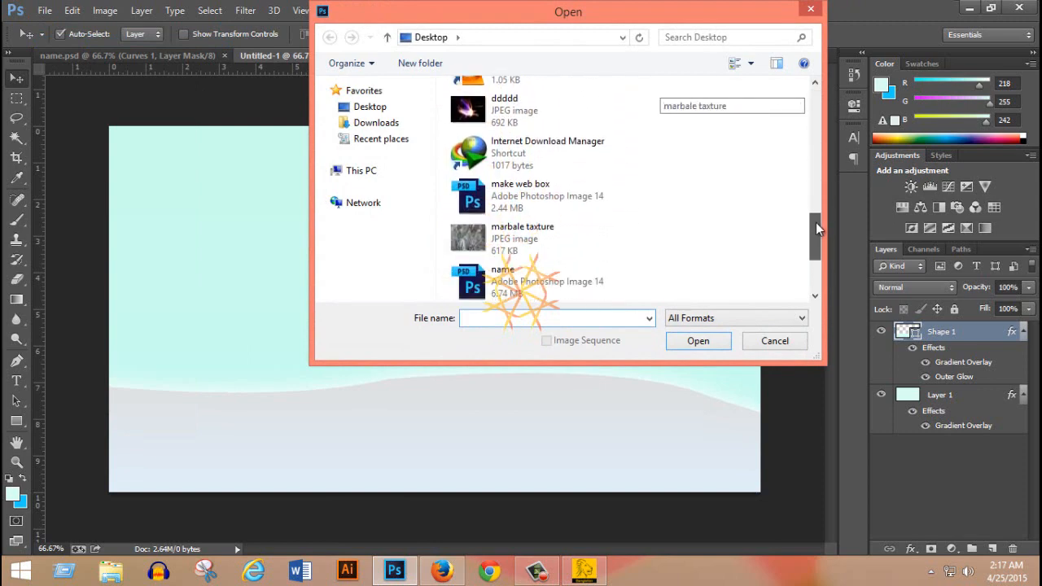
pyautogui.click(567, 241)
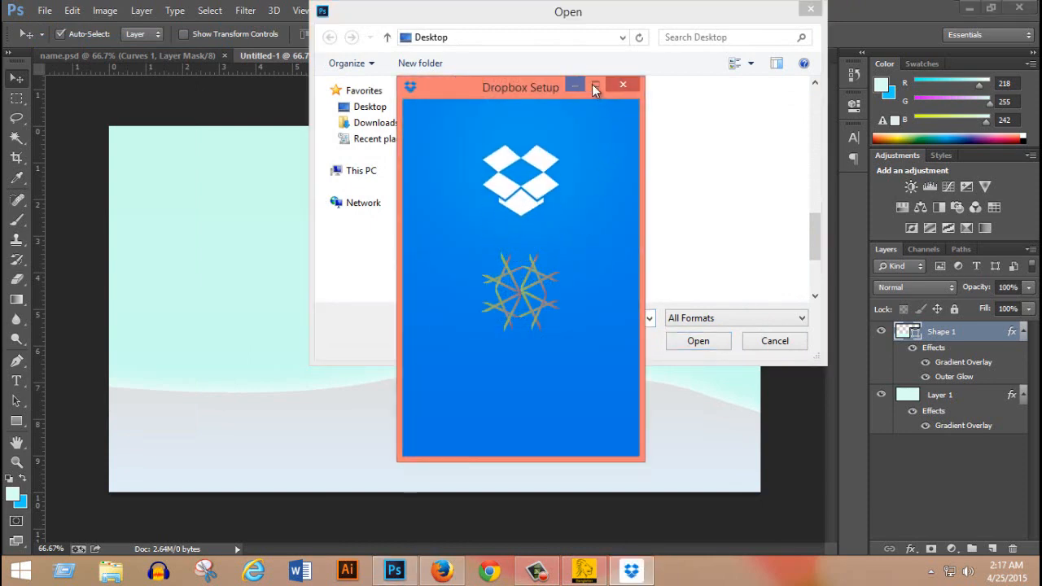
pyautogui.click(581, 85)
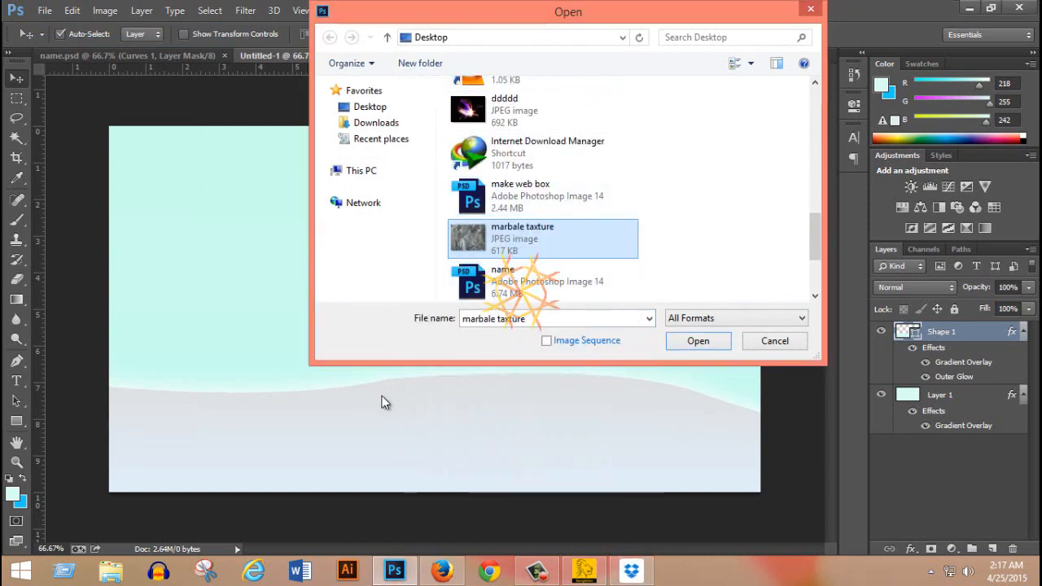
pyautogui.doubleClick(557, 231)
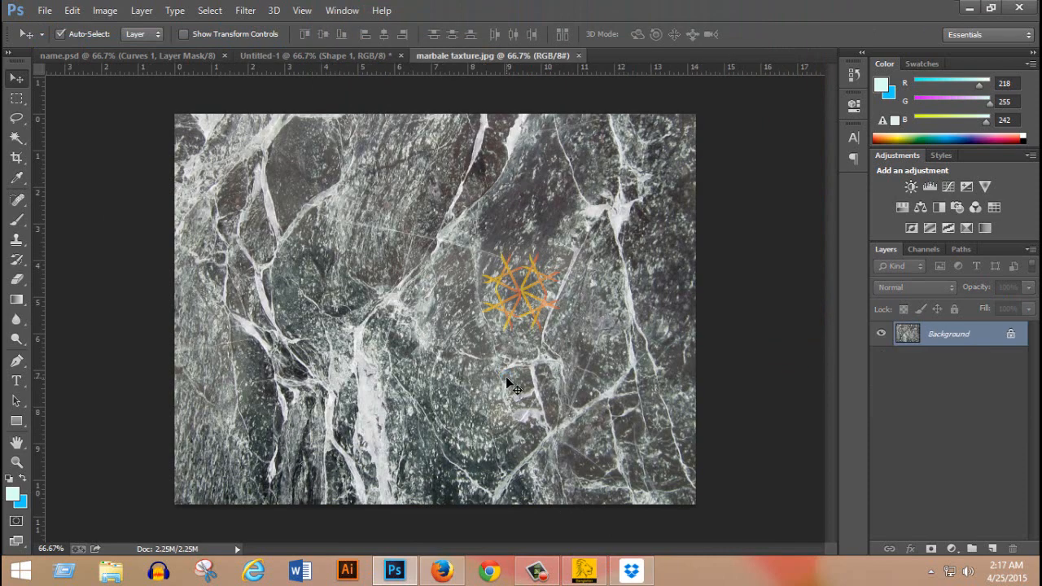
# Copy the entire marble texture image and paste it into the Untitled-1 document above Shape 1.
pyautogui.hotkey('ctrl', 'a')
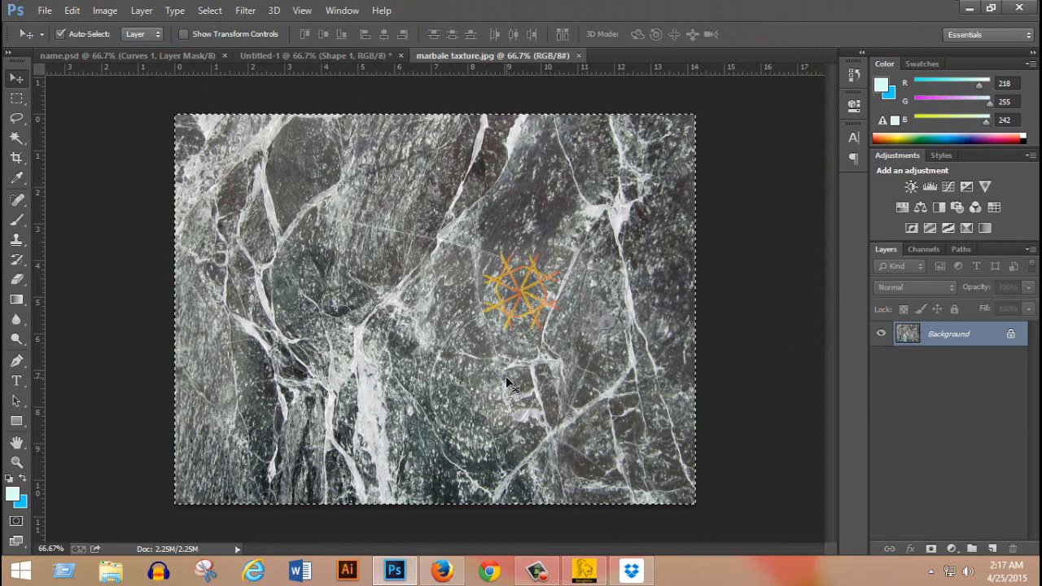
pyautogui.click(119, 56)
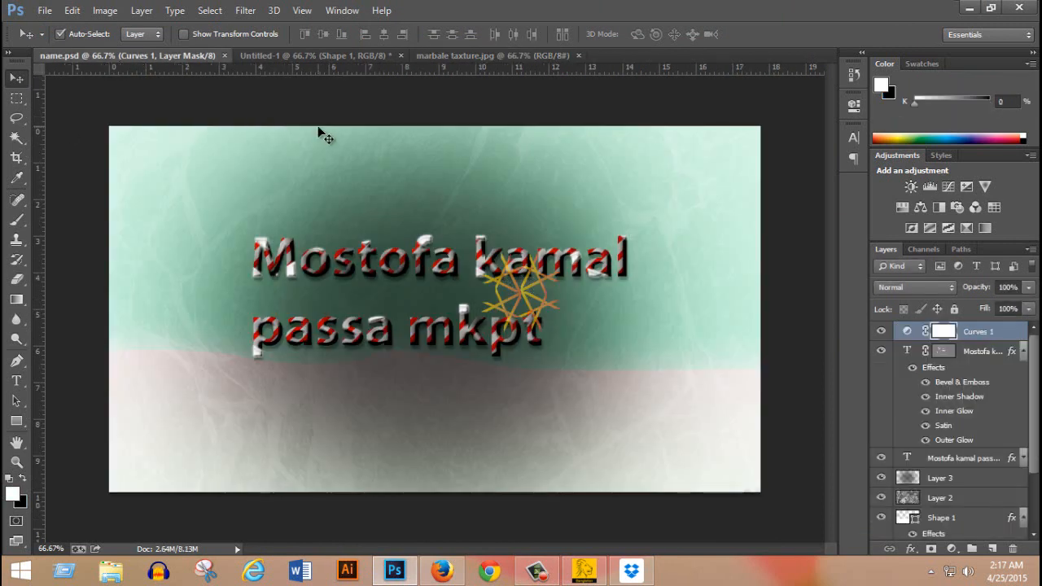
pyautogui.click(357, 55)
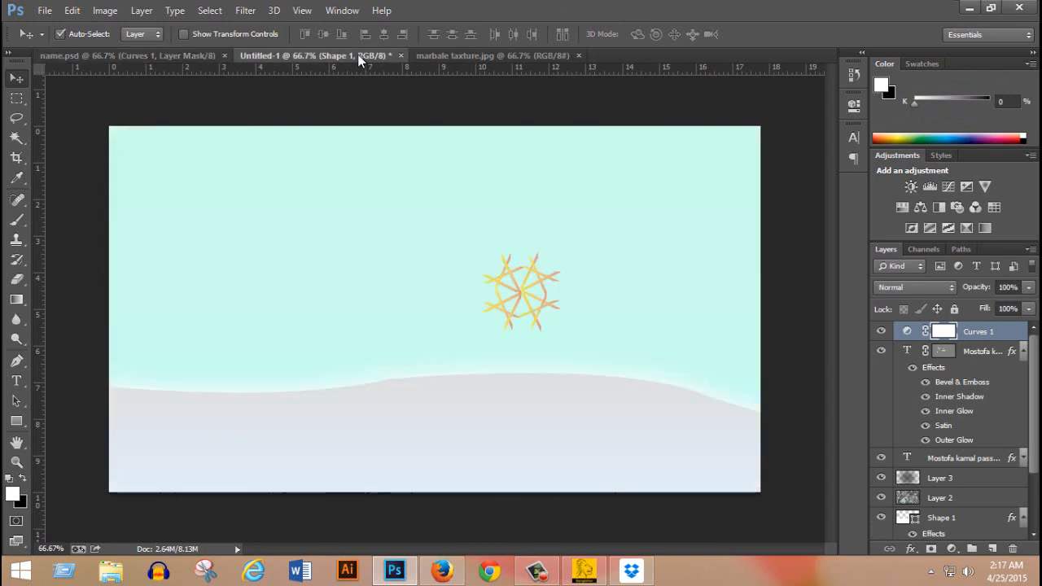
pyautogui.hotkey('ctrl', 'v')
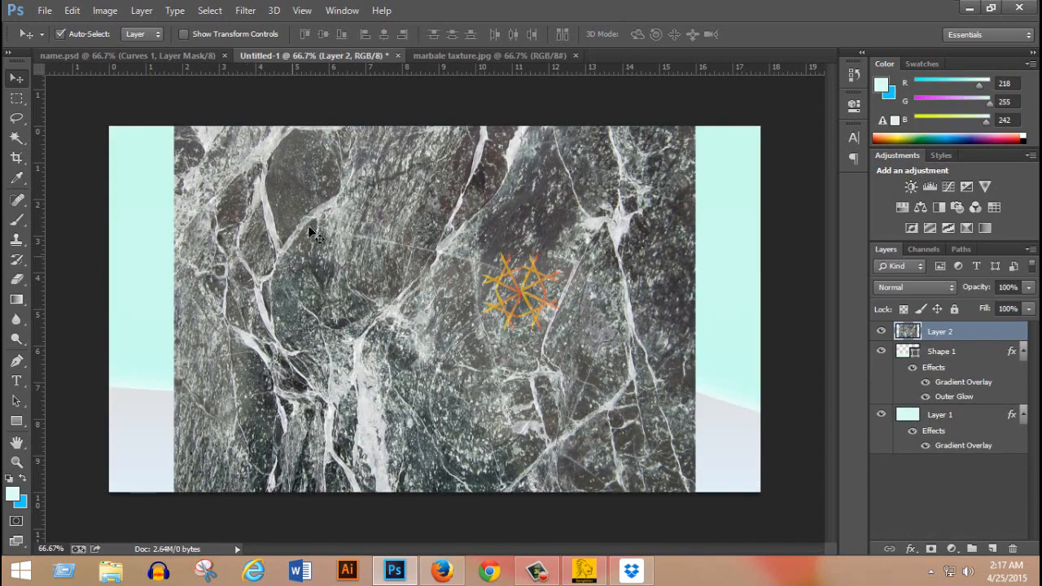
# Transform the marble layer to 140.23% width and 93.75% height, centre it vertically at Y 360 px to cover the canvas, and apply.
pyautogui.hotkey('ctrl', 't')
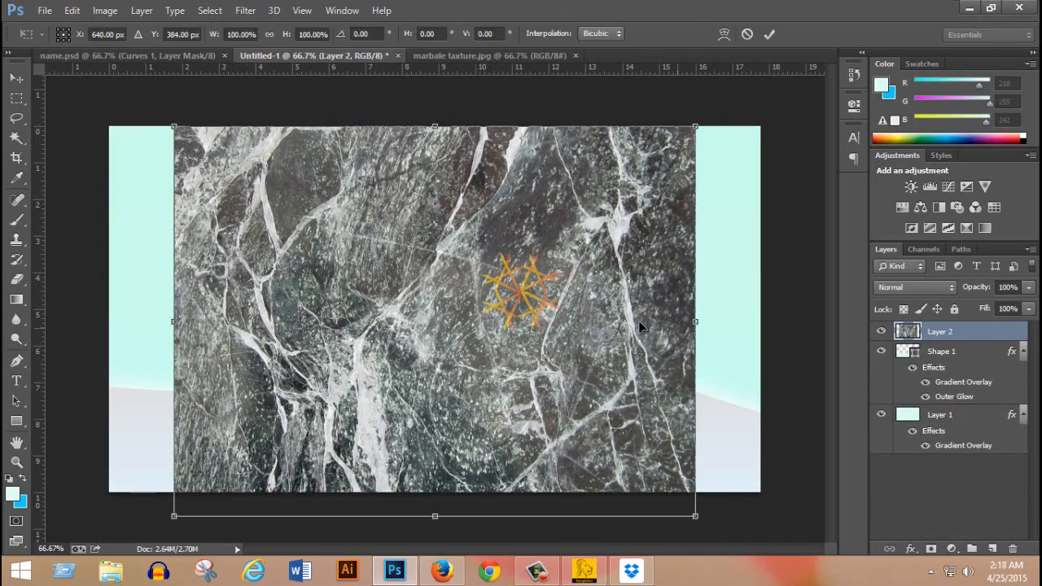
pyautogui.moveTo(699, 324); pyautogui.dragTo(806, 319)
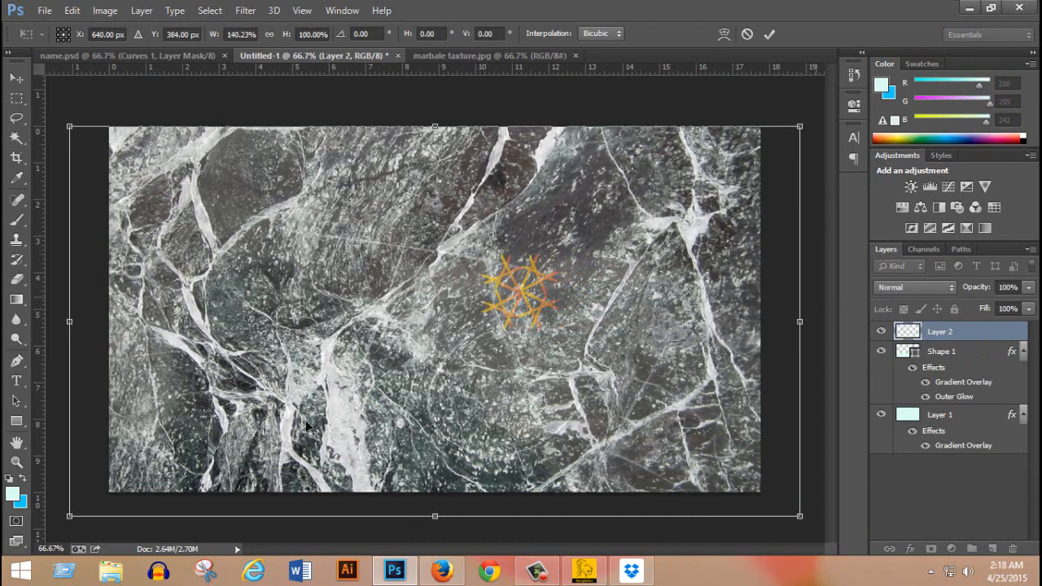
pyautogui.moveTo(440, 511); pyautogui.dragTo(439, 499)
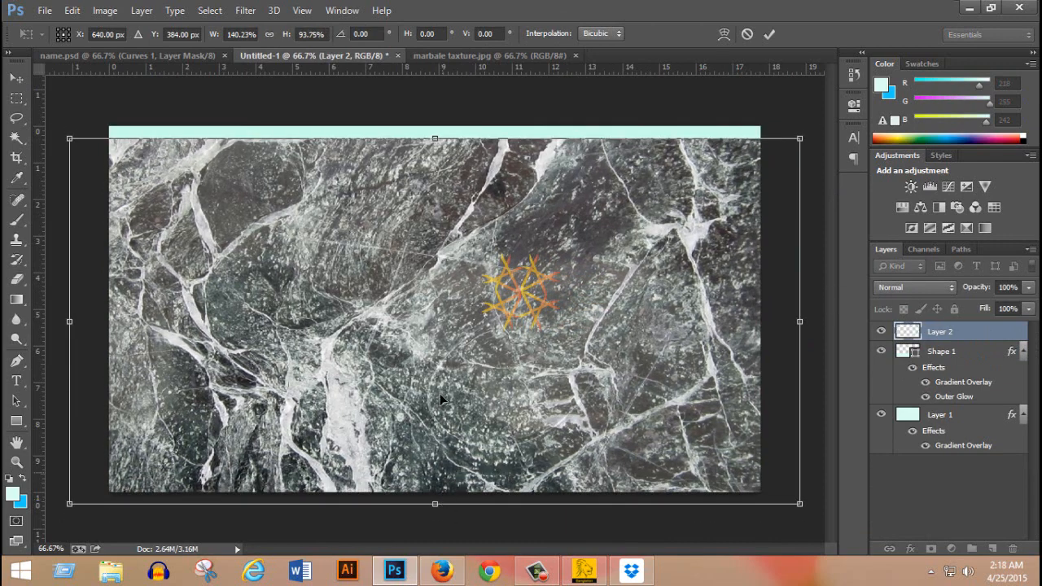
pyautogui.moveTo(440, 393); pyautogui.dragTo(438, 381)
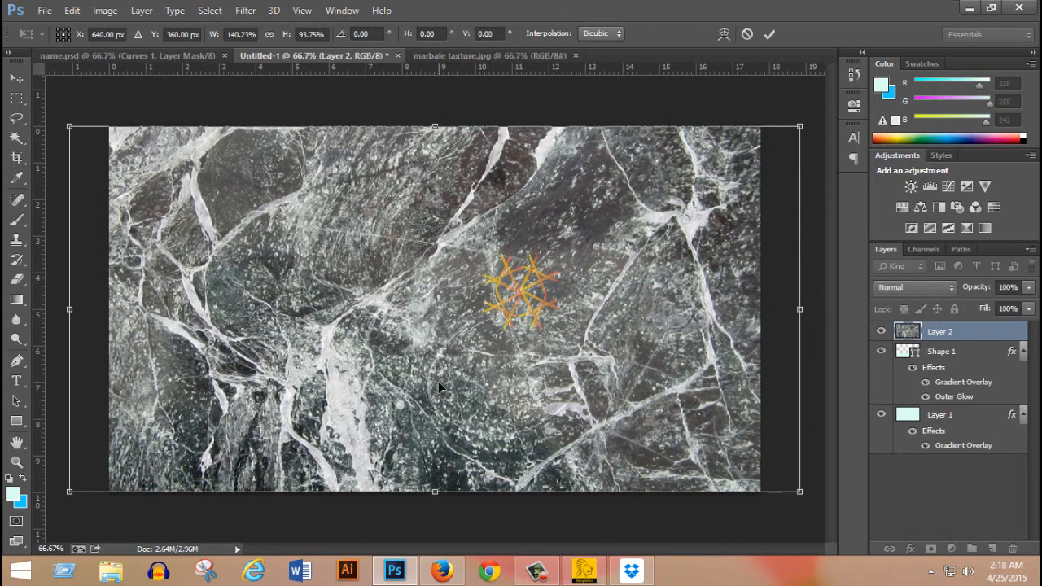
pyautogui.press('Return')
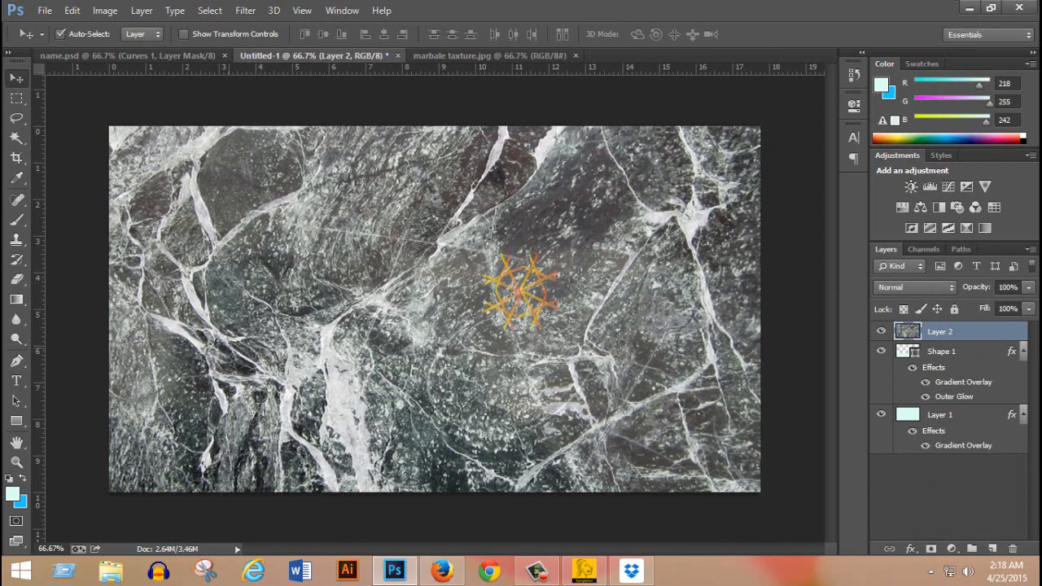
# Set the marble layer's blend mode to Overlay and its opacity to 57%.
pyautogui.click(917, 291)
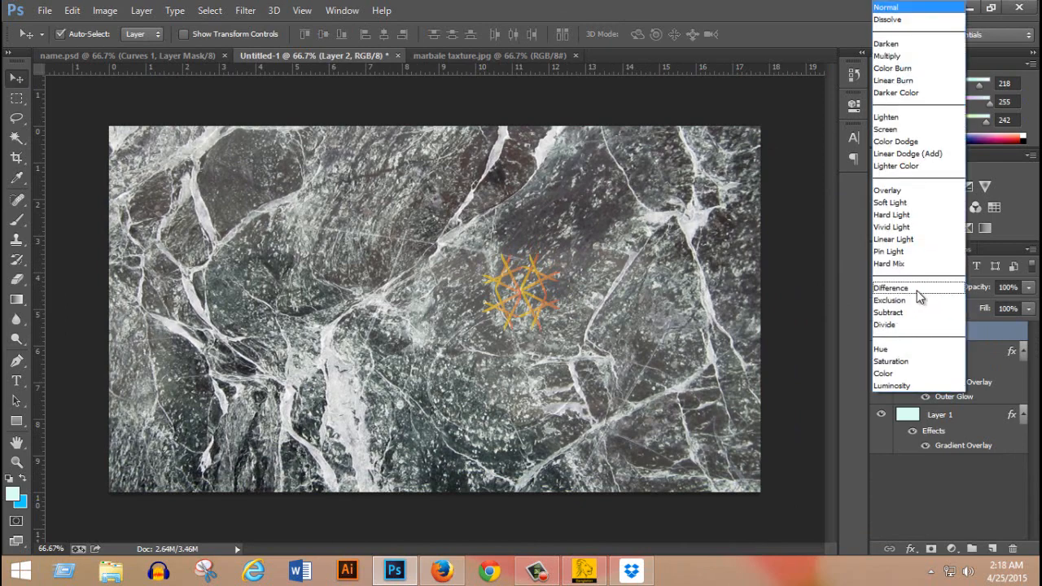
pyautogui.click(917, 189)
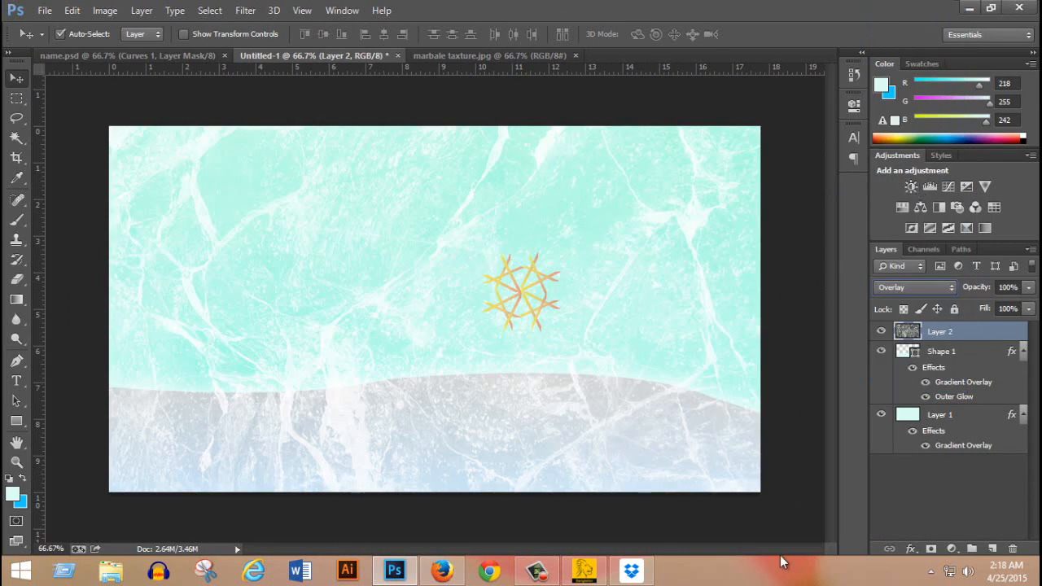
pyautogui.click(1029, 289)
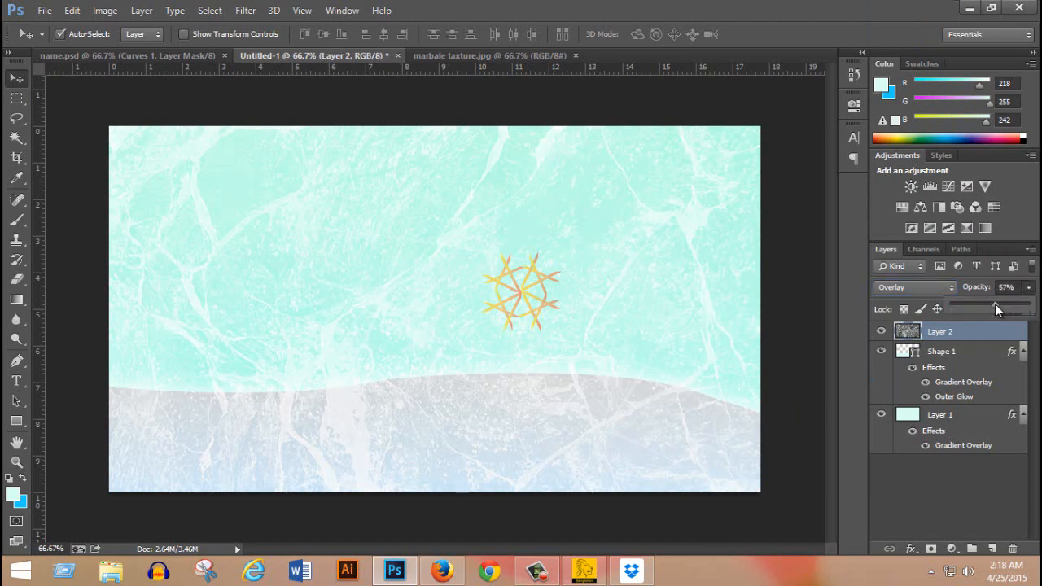
# Compare the marble background with name.psd, hiding Layer 3 and the Curves 1 adjustment there, and return to Untitled-1.
pyautogui.click(145, 62)
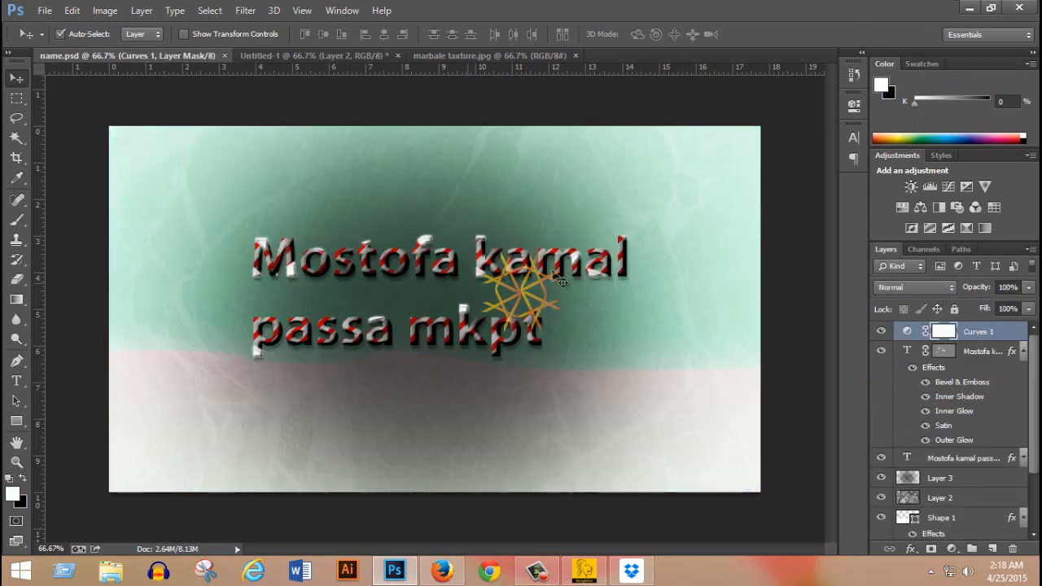
pyautogui.click(881, 479)
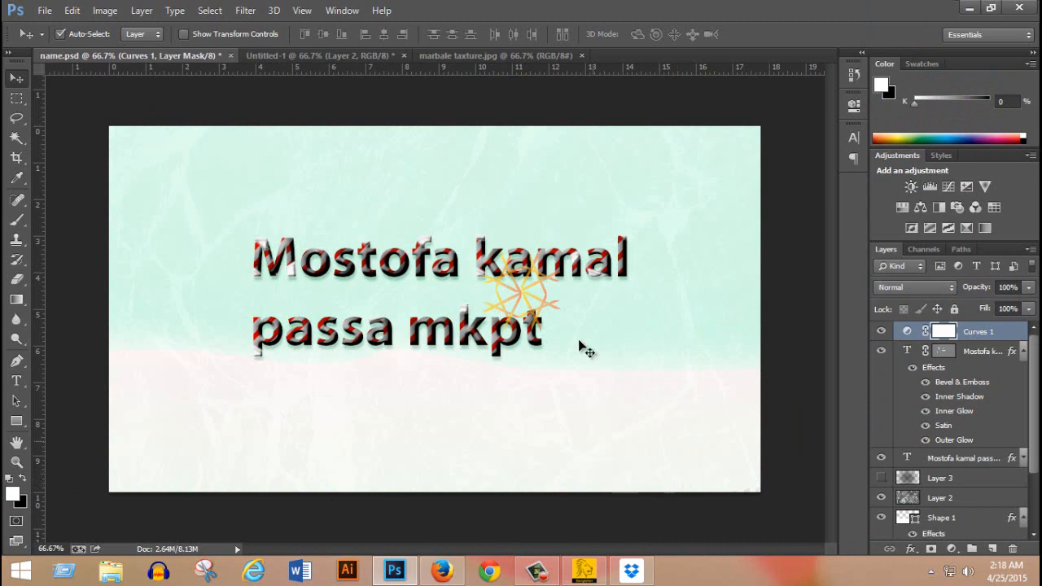
pyautogui.click(884, 332)
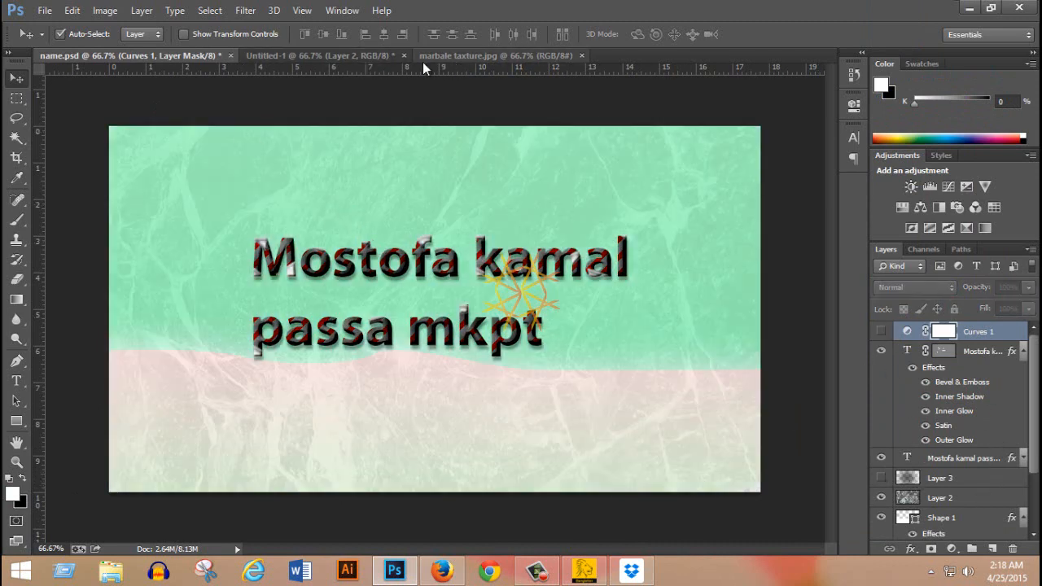
pyautogui.click(362, 56)
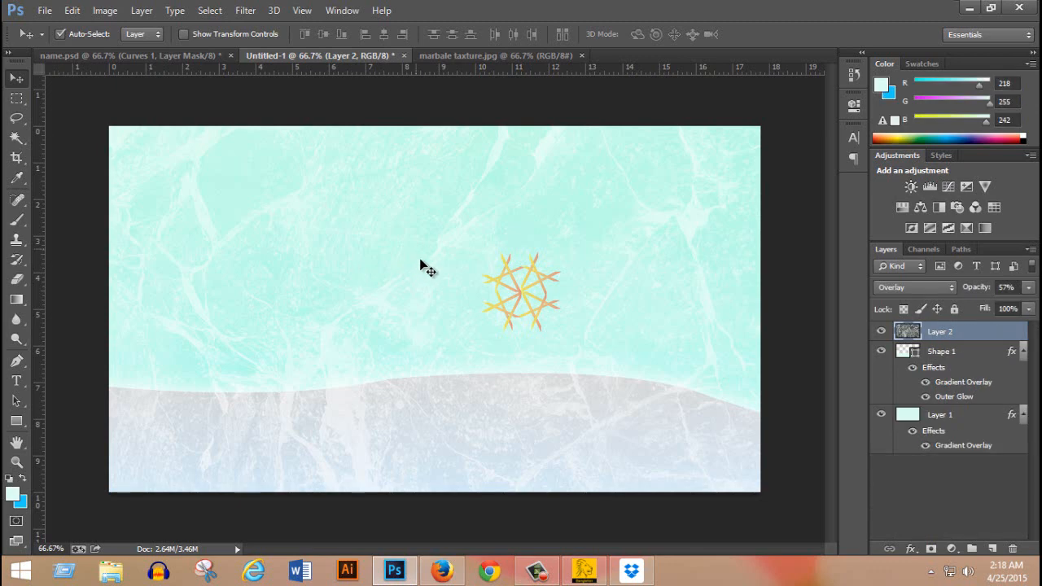
pyautogui.click(165, 56)
pyautogui.click(381, 56)
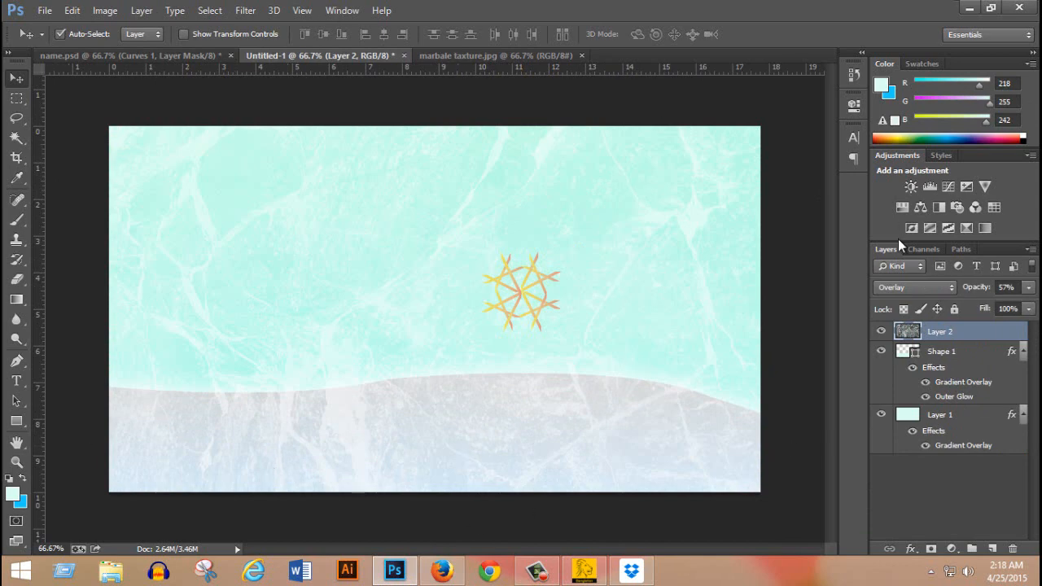
# Add centred two-line text reading "Bangaldesh" and "crecate time" in 101 pt Impact over the pale green area.
pyautogui.click(17, 379)
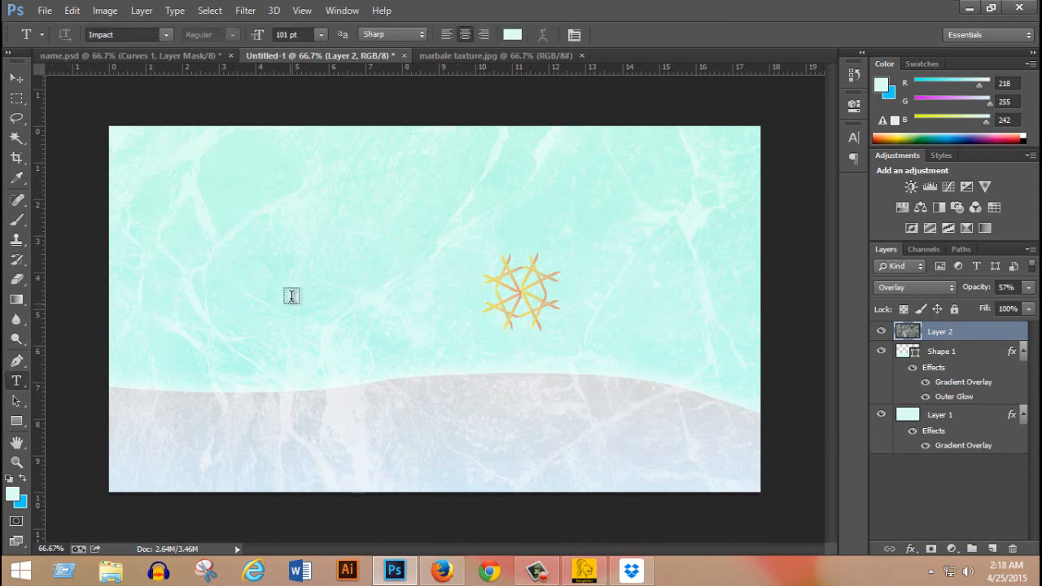
pyautogui.click(286, 267)
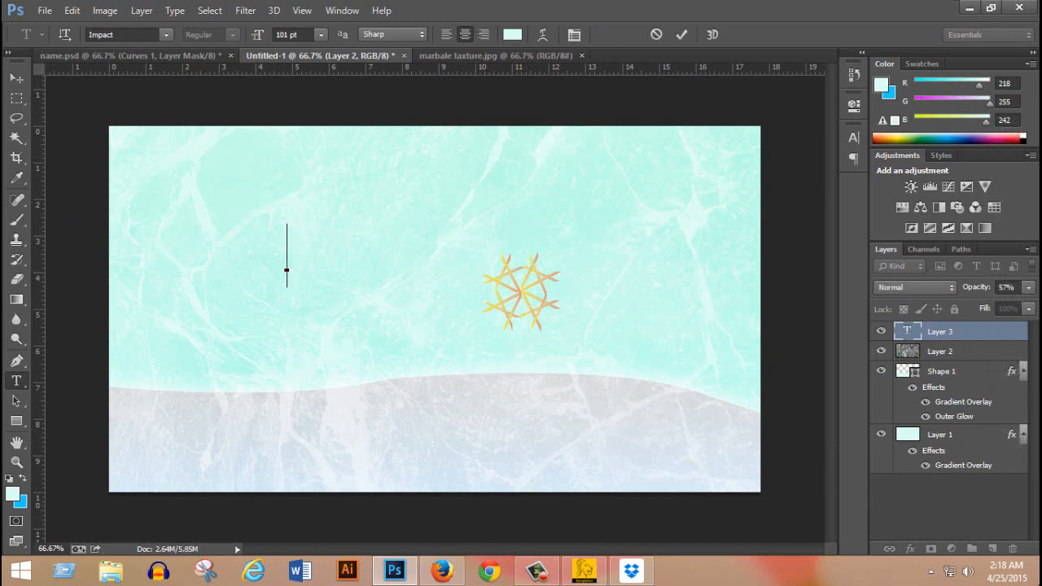
pyautogui.write('Ali ')
pyautogui.write('ngal')
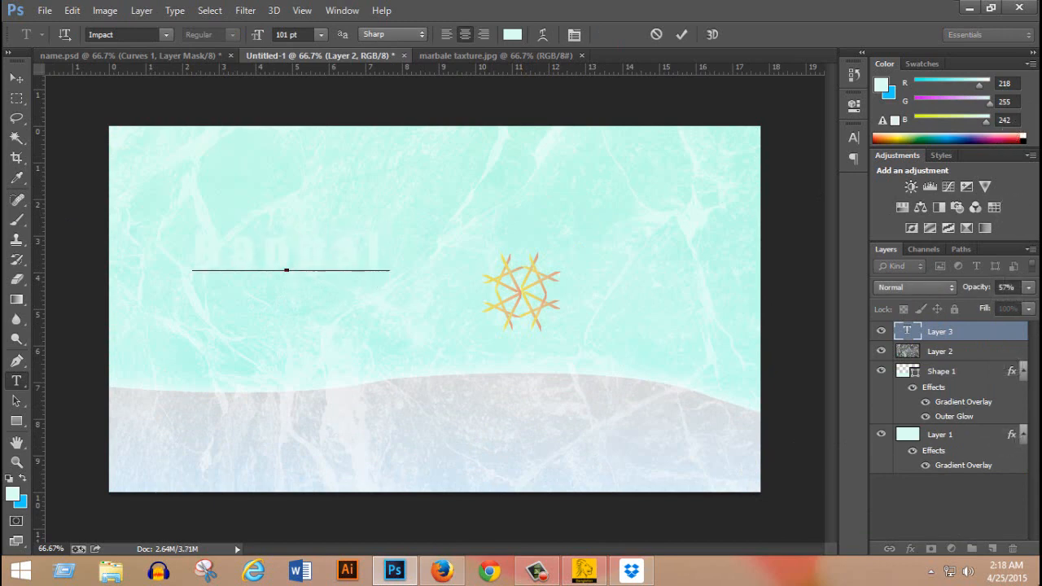
pyautogui.write('desh')
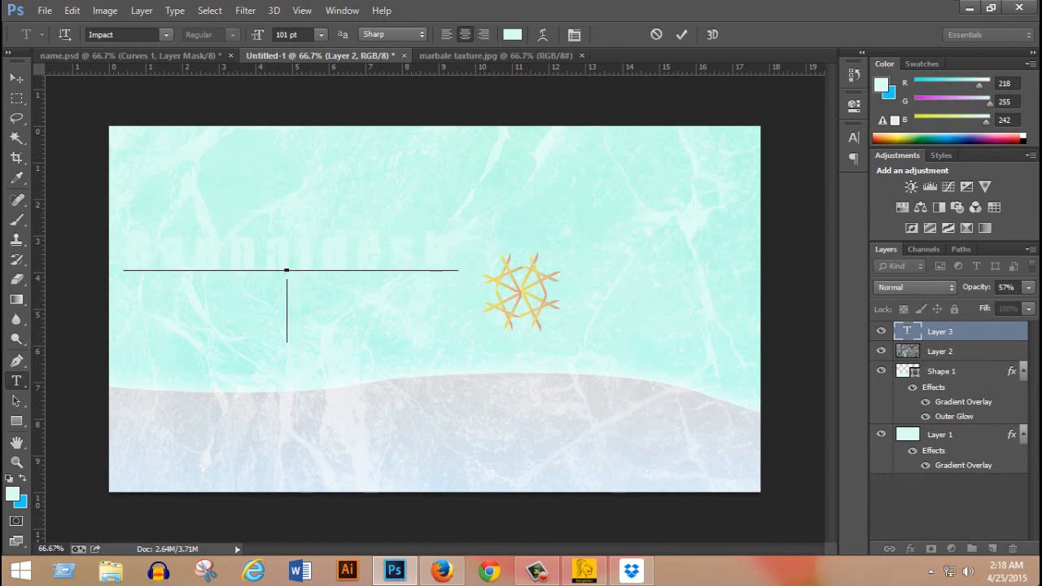
pyautogui.write('Crea')
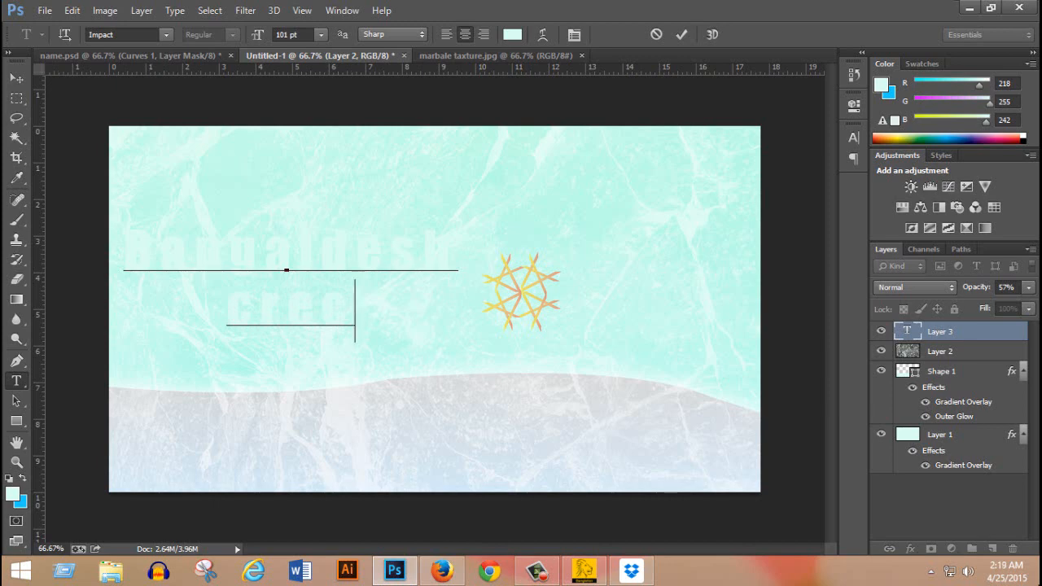
pyautogui.write('ate tim')
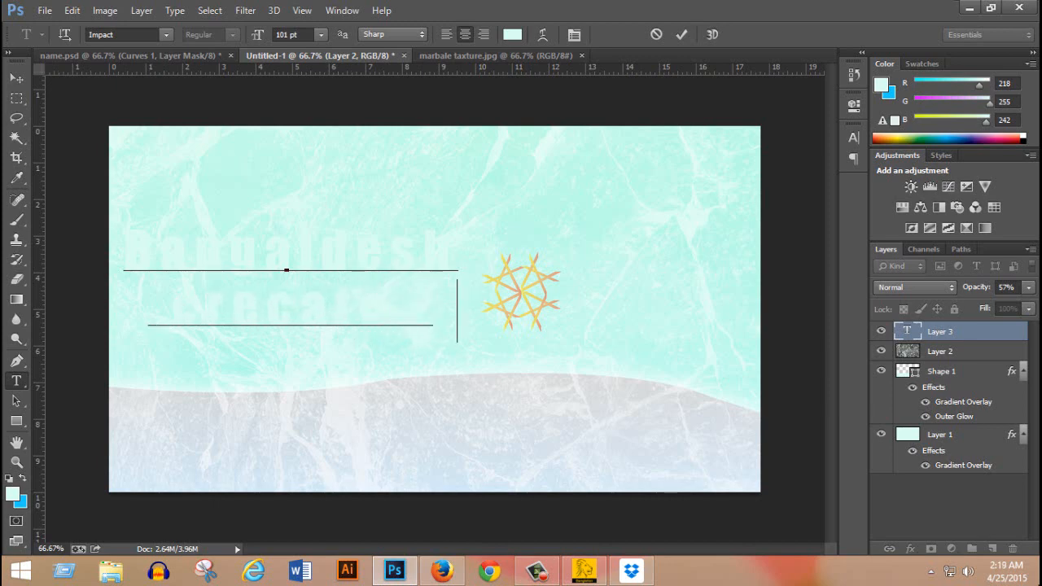
pyautogui.write('e')
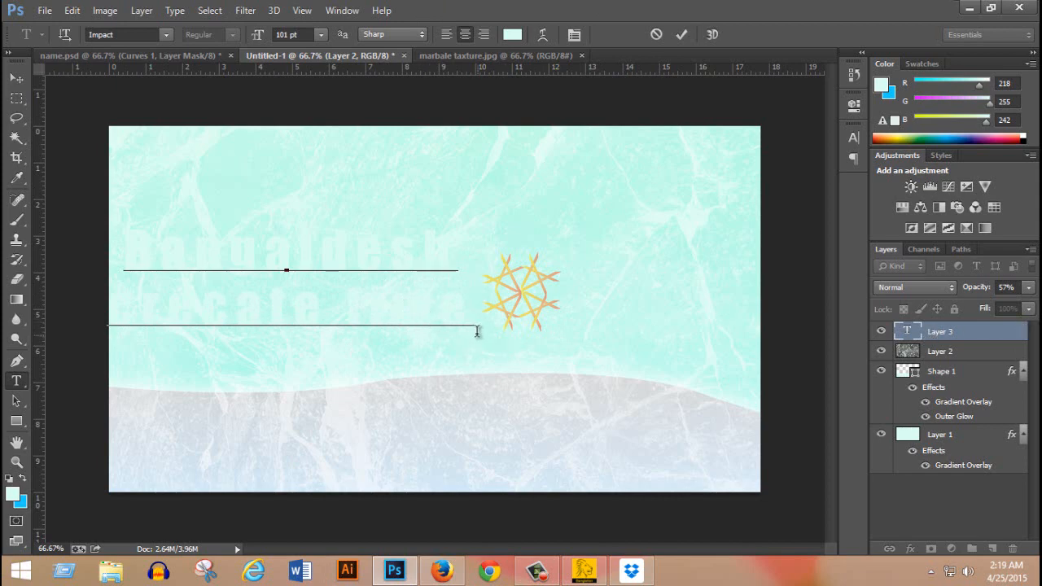
# Set the colour of both text lines to black (000000) and move the text towards the centre of the canvas.
pyautogui.moveTo(476, 321); pyautogui.dragTo(106, 259)
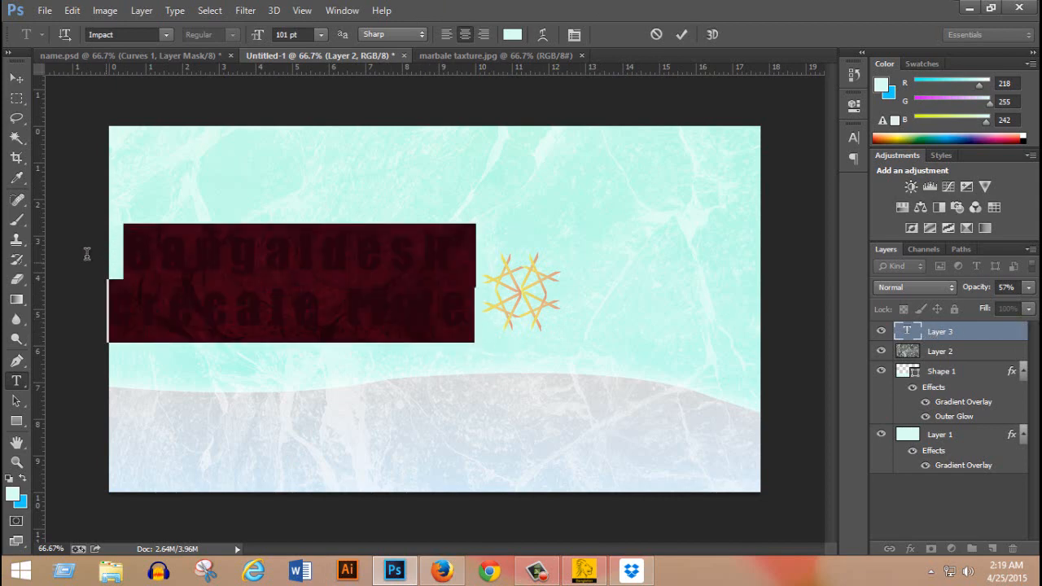
pyautogui.click(512, 34)
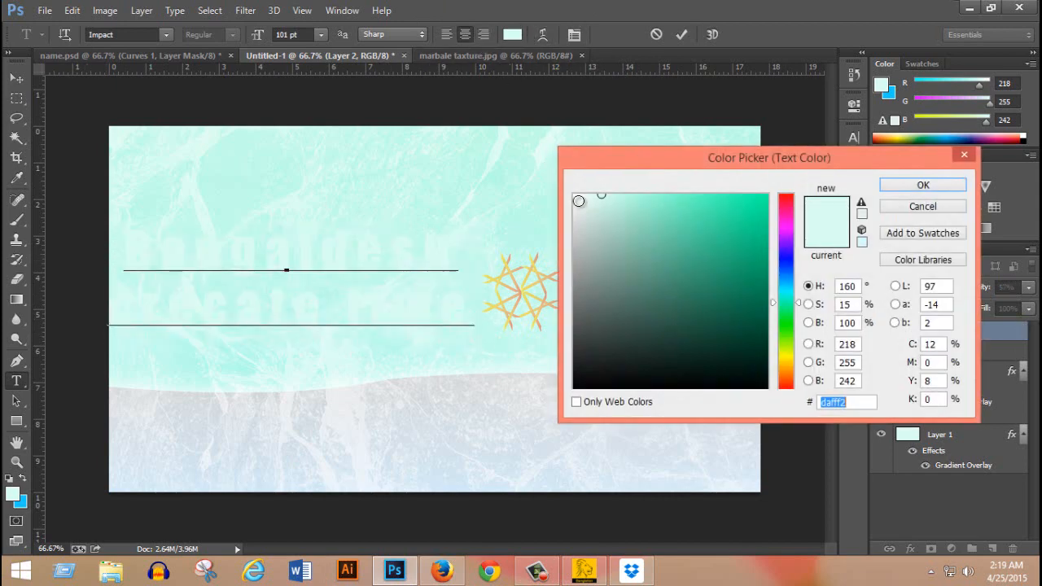
pyautogui.write('ffffff')
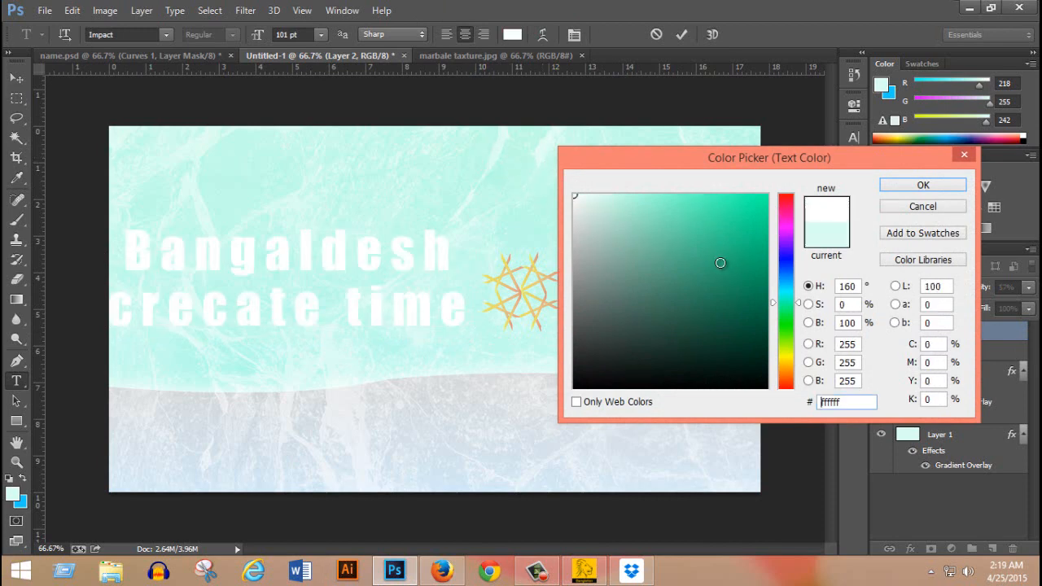
pyautogui.moveTo(758, 384); pyautogui.dragTo(770, 409)
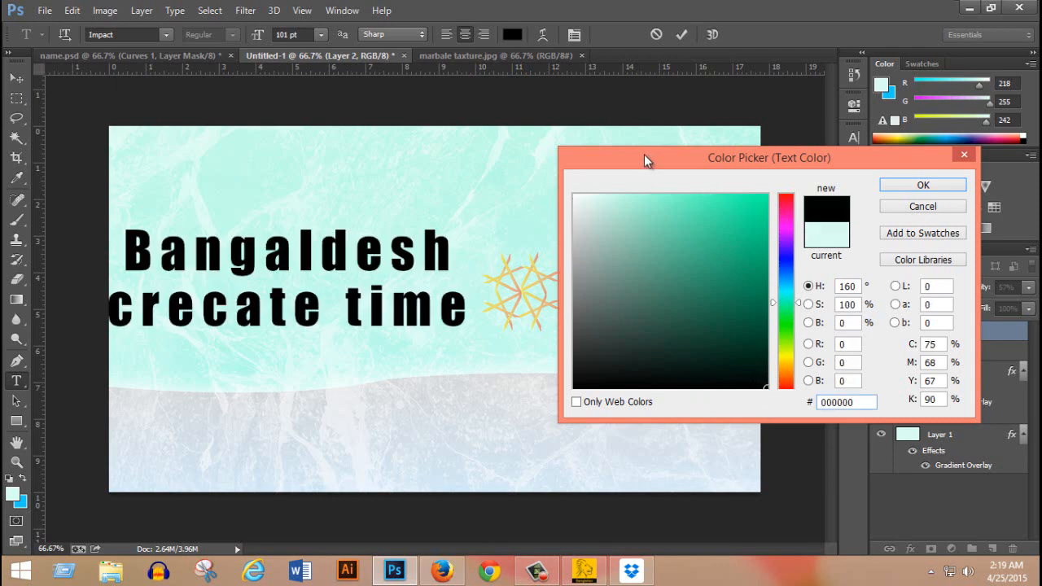
pyautogui.moveTo(644, 154); pyautogui.dragTo(657, 90)
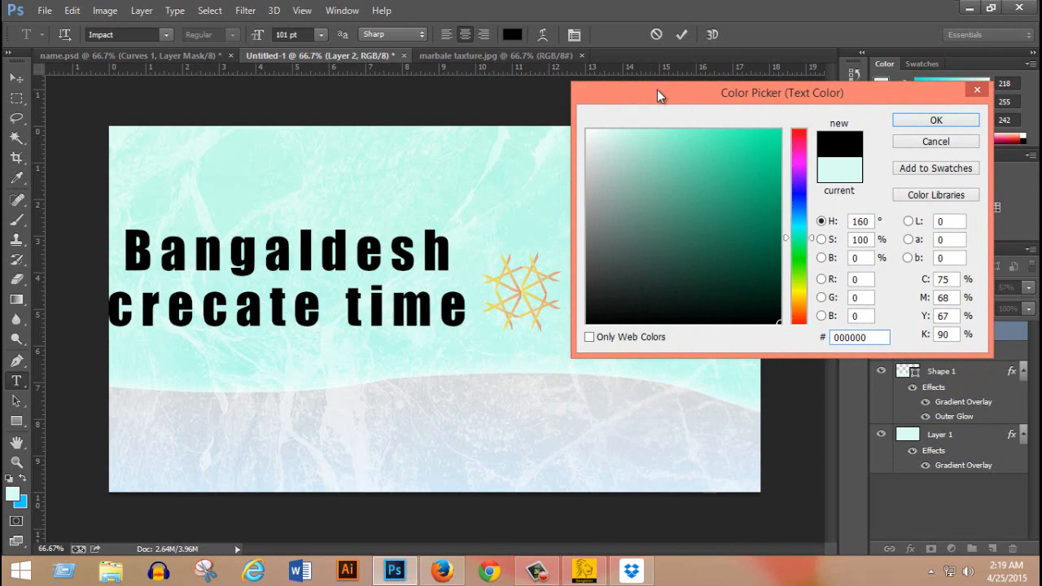
pyautogui.click(935, 122)
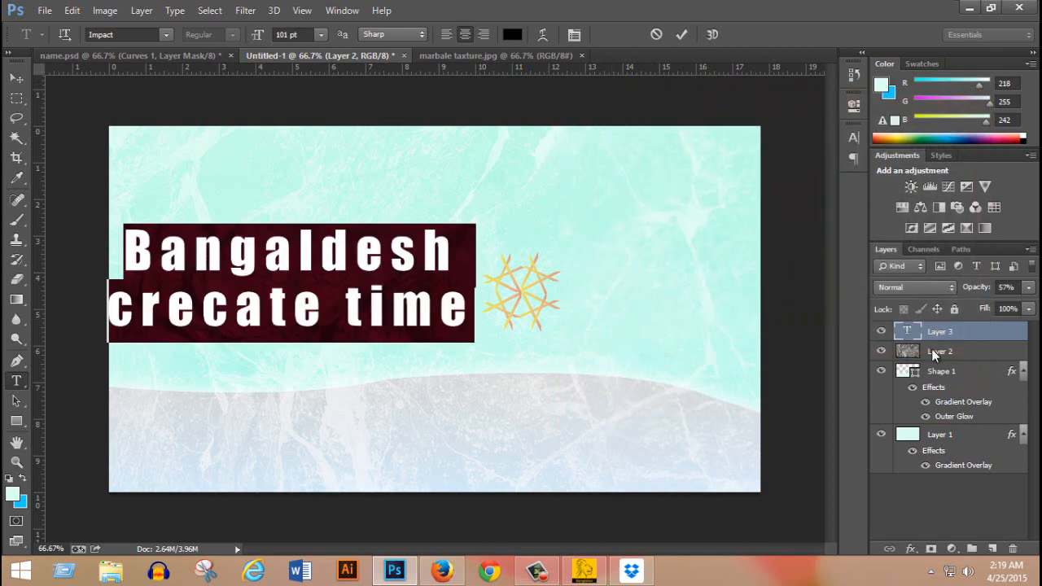
pyautogui.click(17, 78)
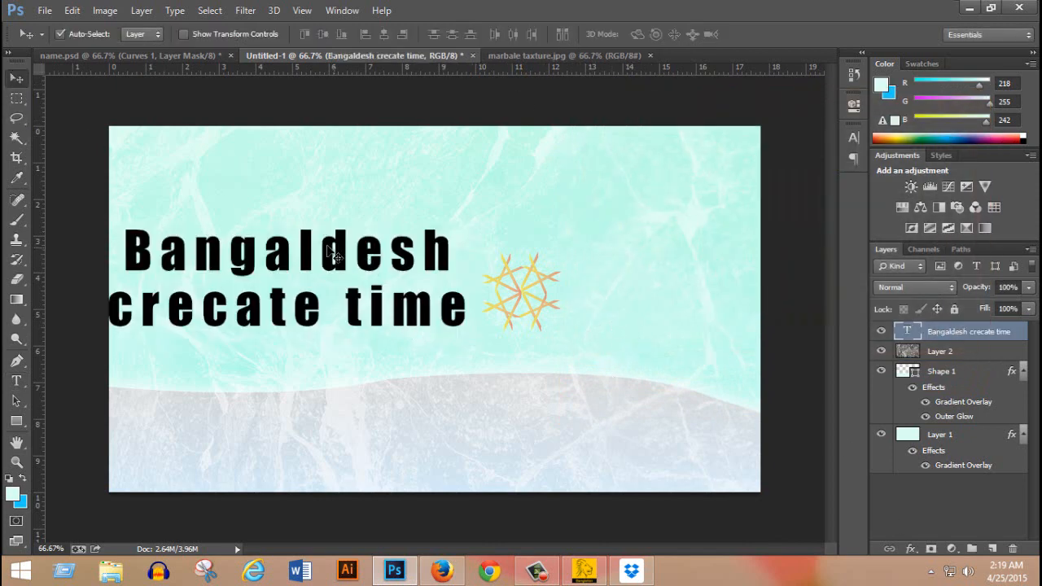
pyautogui.moveTo(334, 254); pyautogui.dragTo(445, 255)
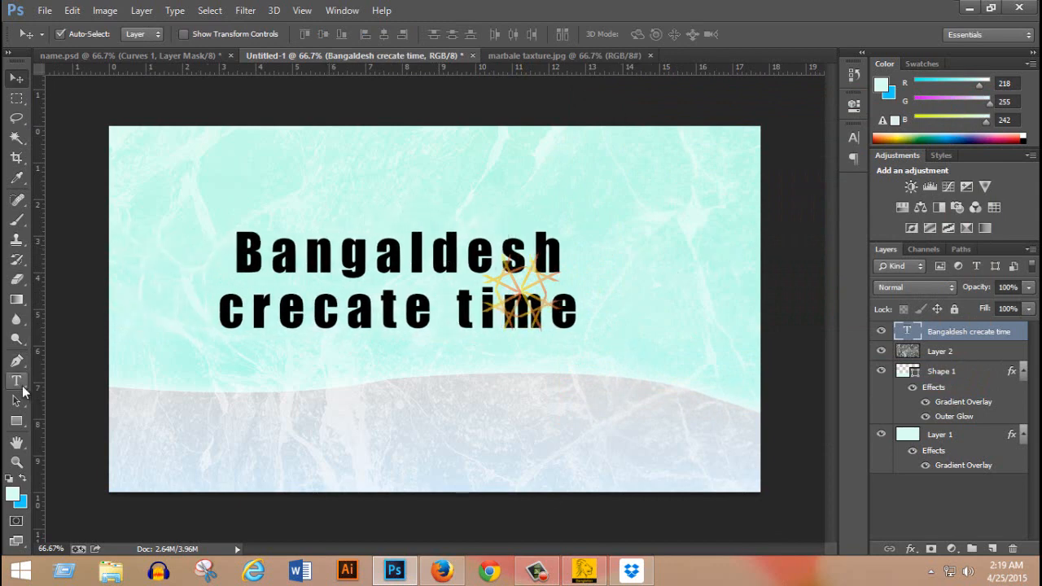
# Edit the second text line to read "cricat tim".
pyautogui.click(22, 387)
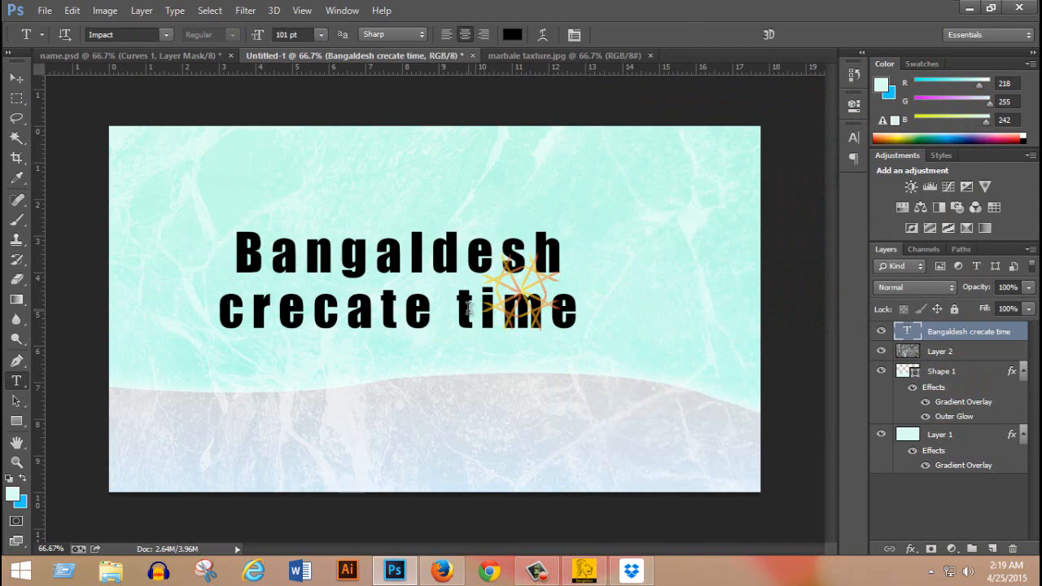
pyautogui.moveTo(458, 308); pyautogui.dragTo(537, 315)
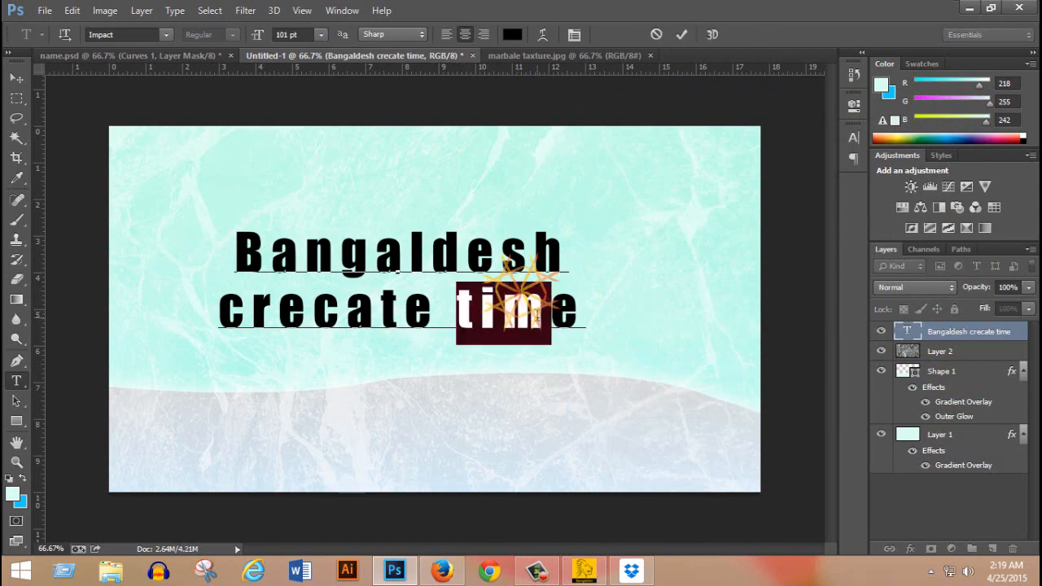
pyautogui.press('BackSpace')
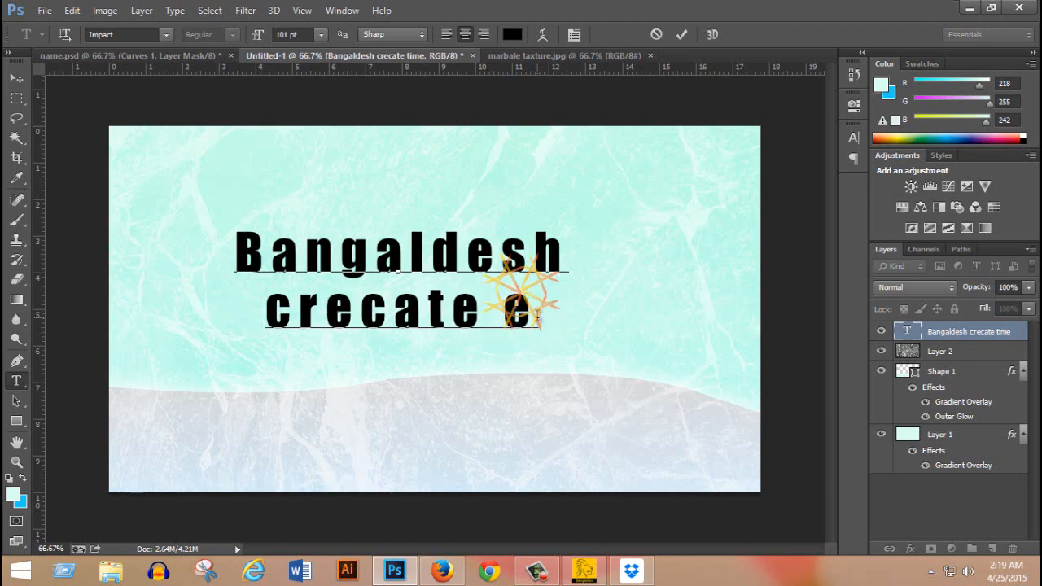
pyautogui.press('Delete')
pyautogui.write('tim')
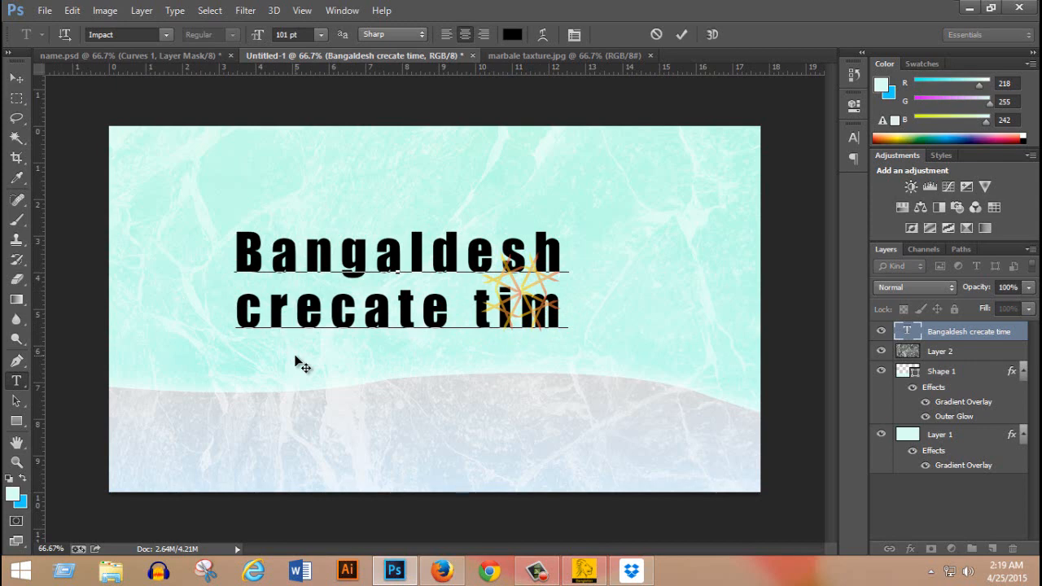
pyautogui.press('Delete')
pyautogui.write('i')
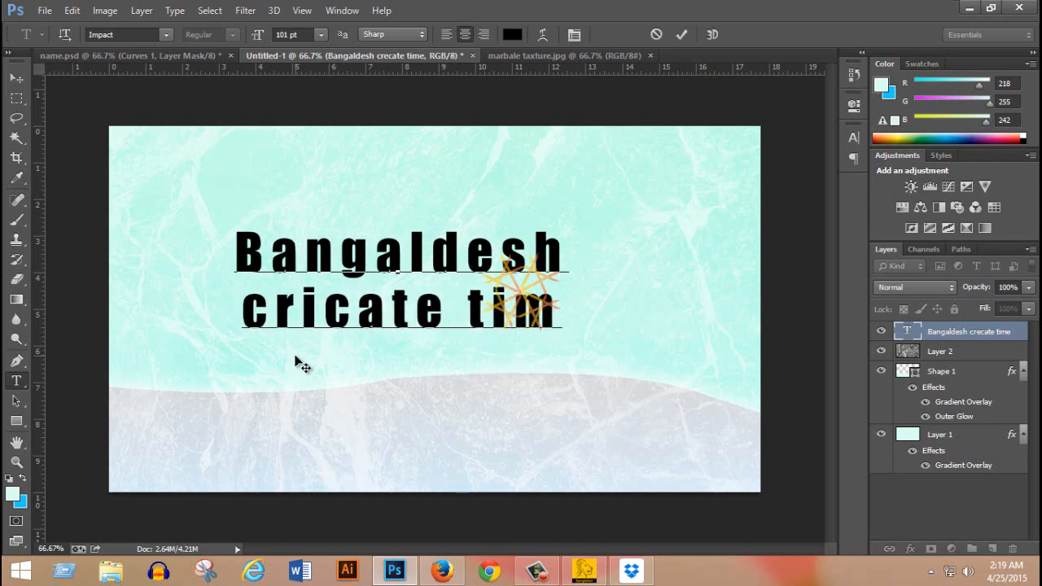
pyautogui.click(417, 308)
pyautogui.moveTo(433, 308); pyautogui.dragTo(439, 310)
pyautogui.press('BackSpace')
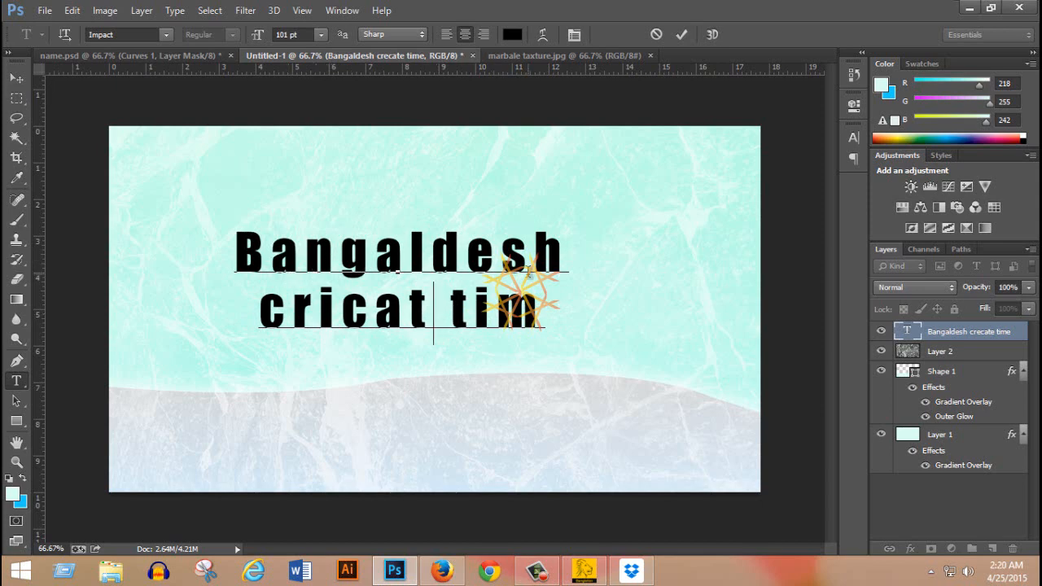
# Try the Imprint MT Shadow font on both text lines.
pyautogui.moveTo(238, 244); pyautogui.dragTo(535, 320)
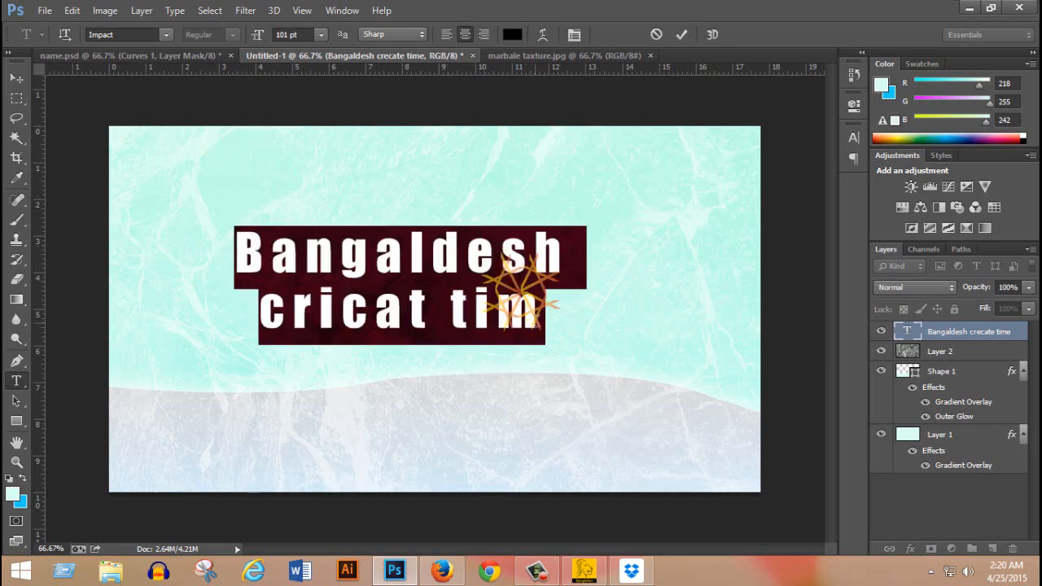
pyautogui.click(168, 37)
pyautogui.click(199, 73)
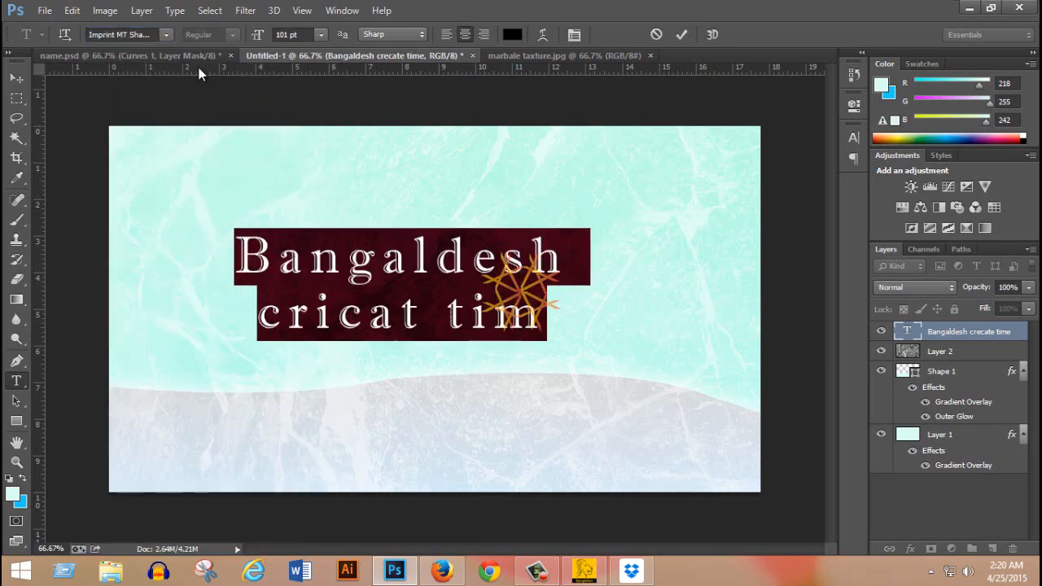
pyautogui.press('Right')
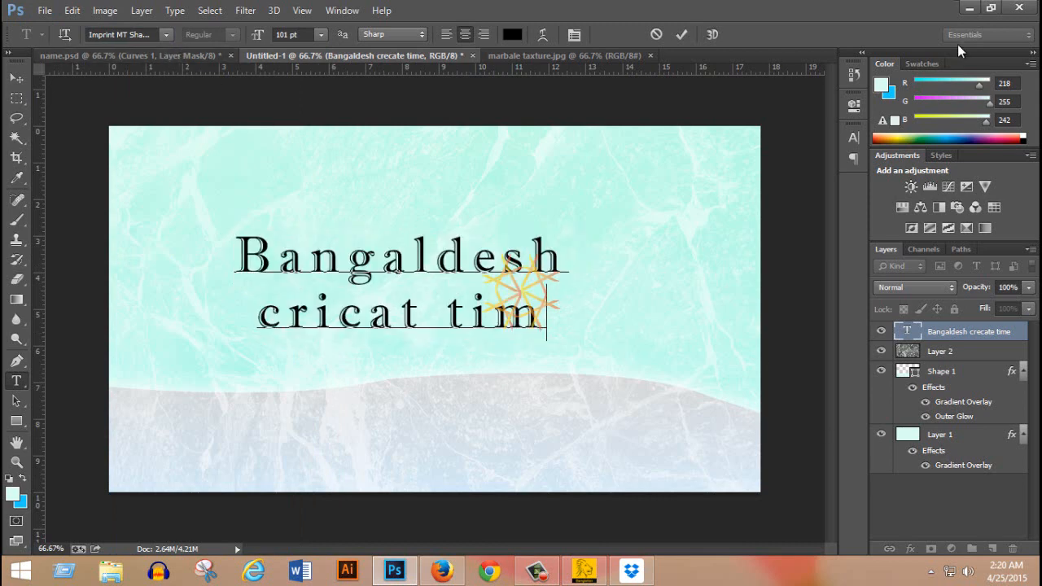
# Set both text lines in Iskoola Pota with the Bold style and commit the text.
pyautogui.click(853, 140)
pyautogui.click(702, 145)
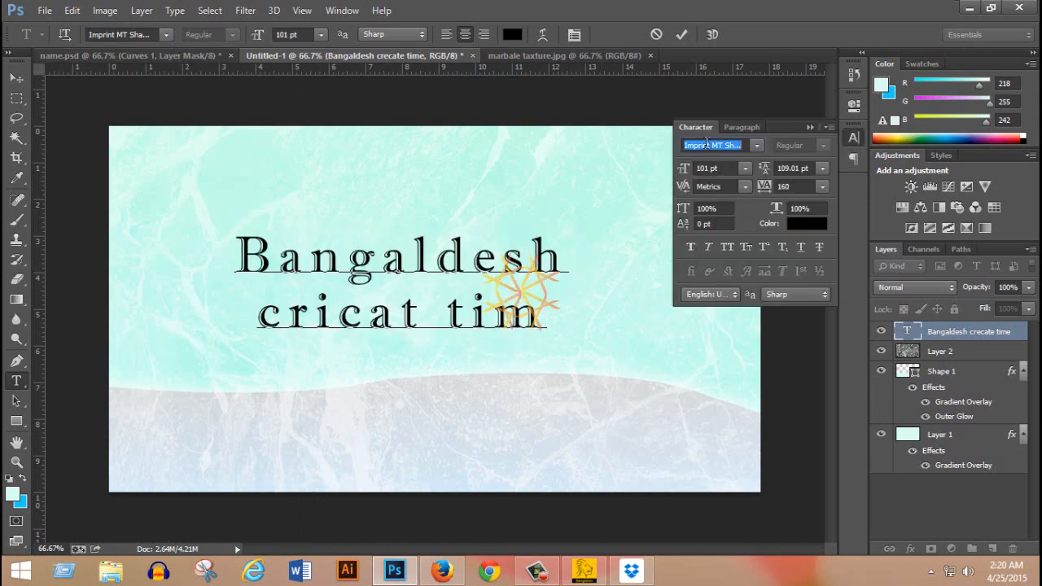
pyautogui.moveTo(555, 320); pyautogui.dragTo(361, 229)
pyautogui.click(708, 144)
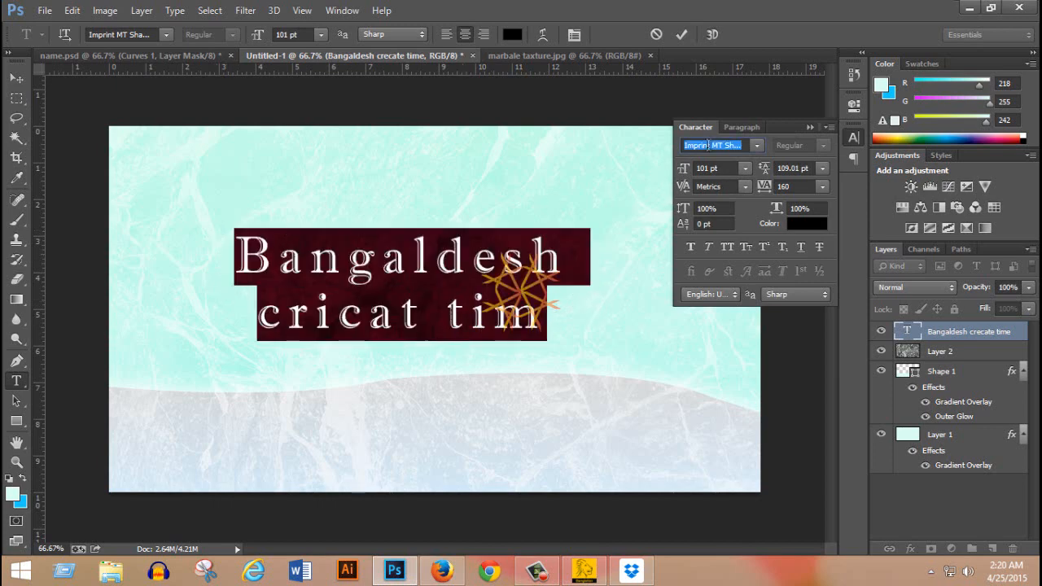
pyautogui.press('Down')
pyautogui.press('Down')
pyautogui.press('Down')
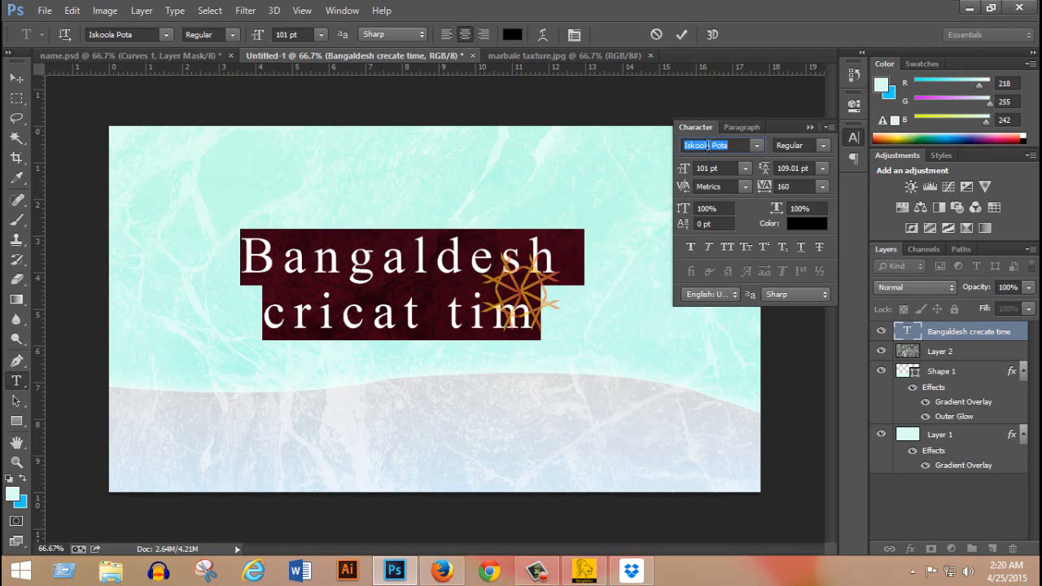
pyautogui.click(823, 145)
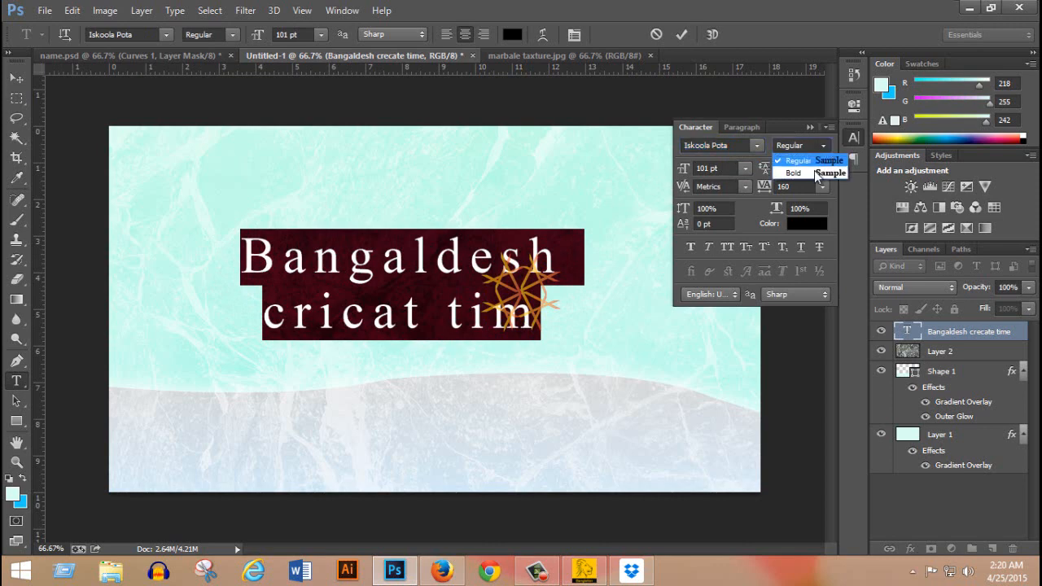
pyautogui.click(814, 173)
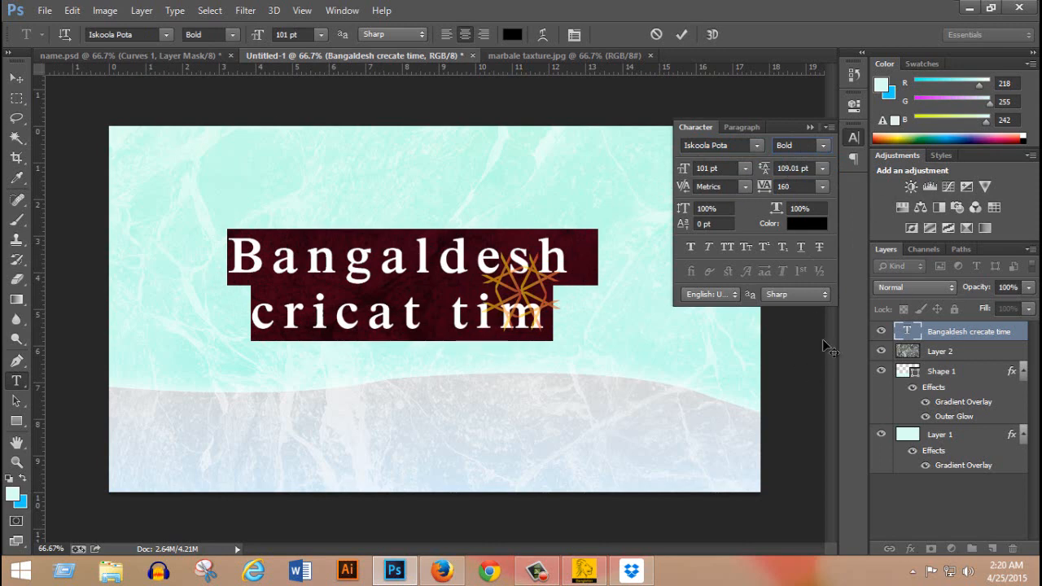
pyautogui.click(810, 127)
pyautogui.click(14, 80)
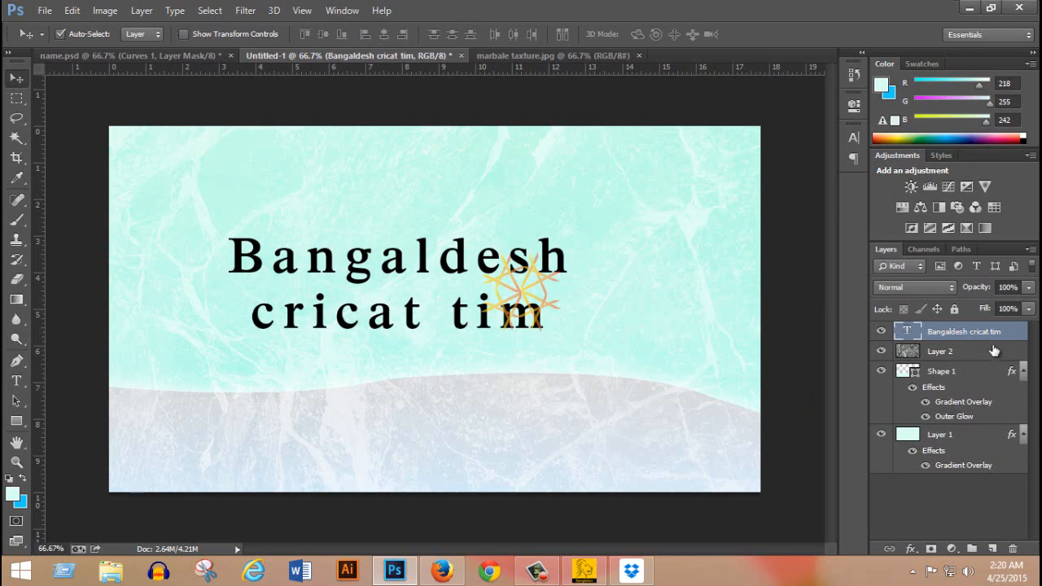
pyautogui.rightClick(953, 329)
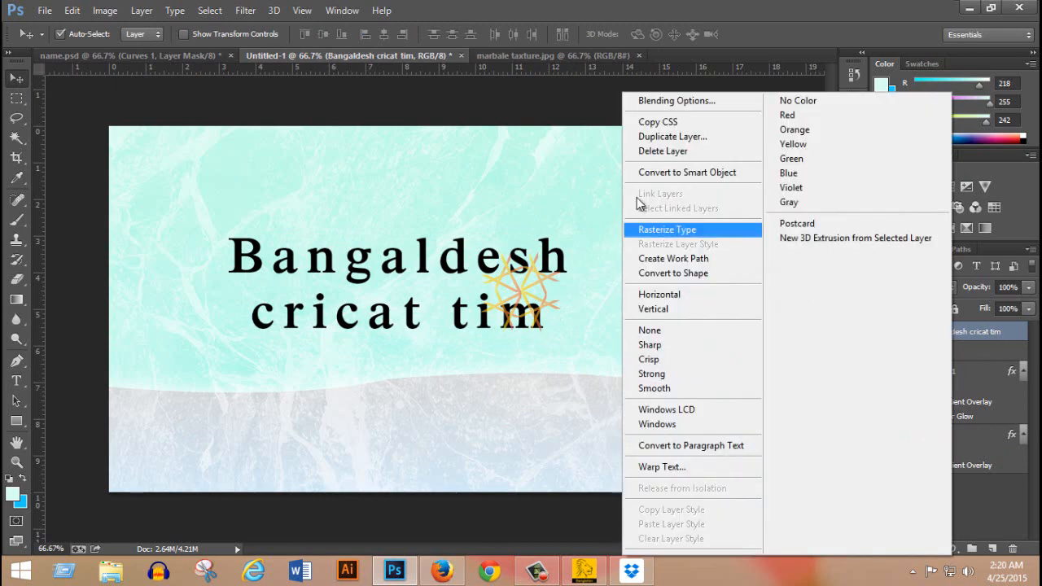
pyautogui.click(675, 102)
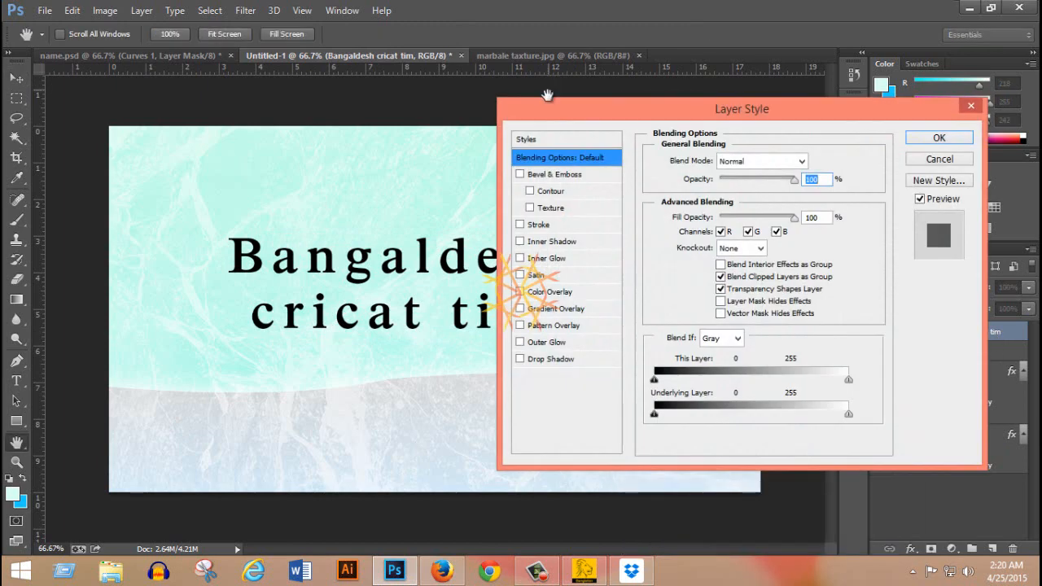
pyautogui.moveTo(630, 115); pyautogui.dragTo(602, 85)
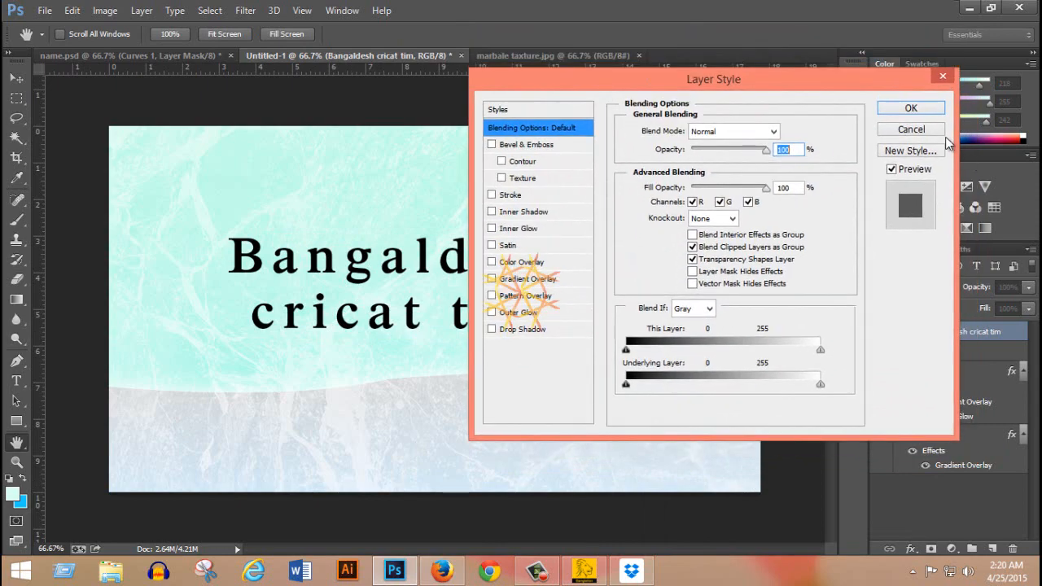
pyautogui.click(911, 129)
# Create a new 50 x 50 pixel document at 72 pixels/inch in RGB Color with a transparent background.
pyautogui.click(143, 57)
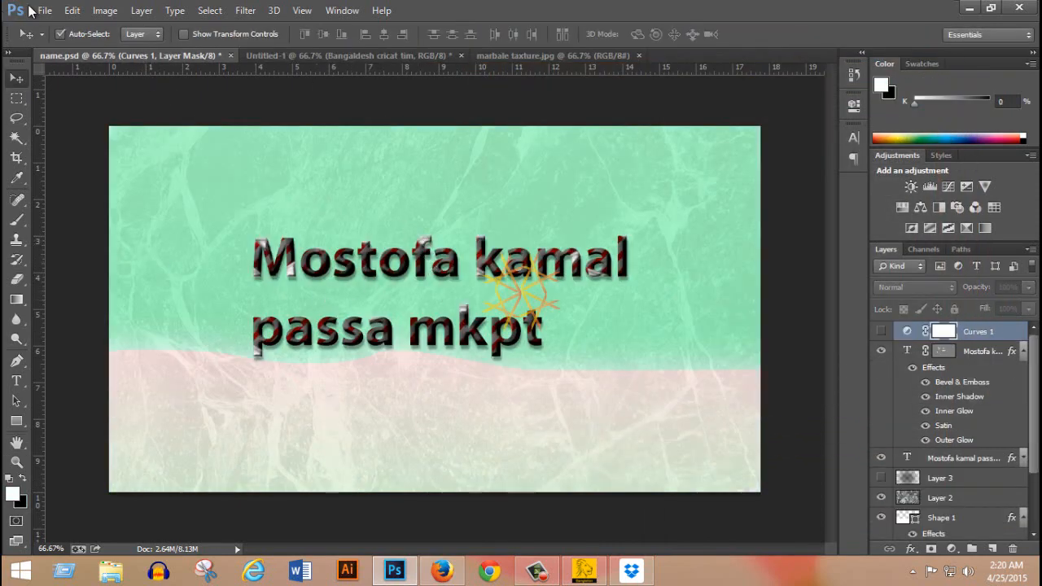
pyautogui.click(45, 10)
pyautogui.click(56, 30)
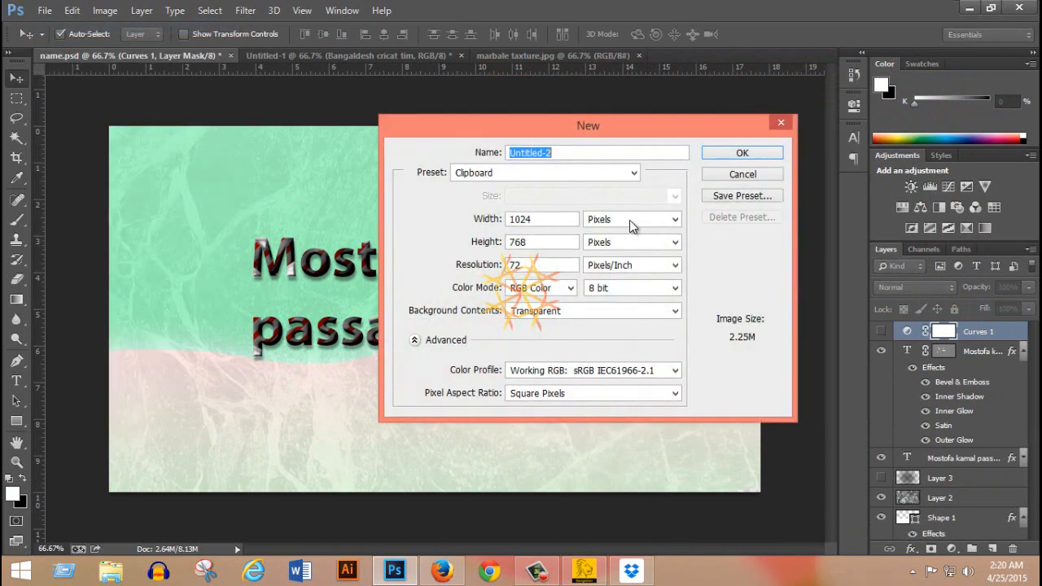
pyautogui.press('Tab')
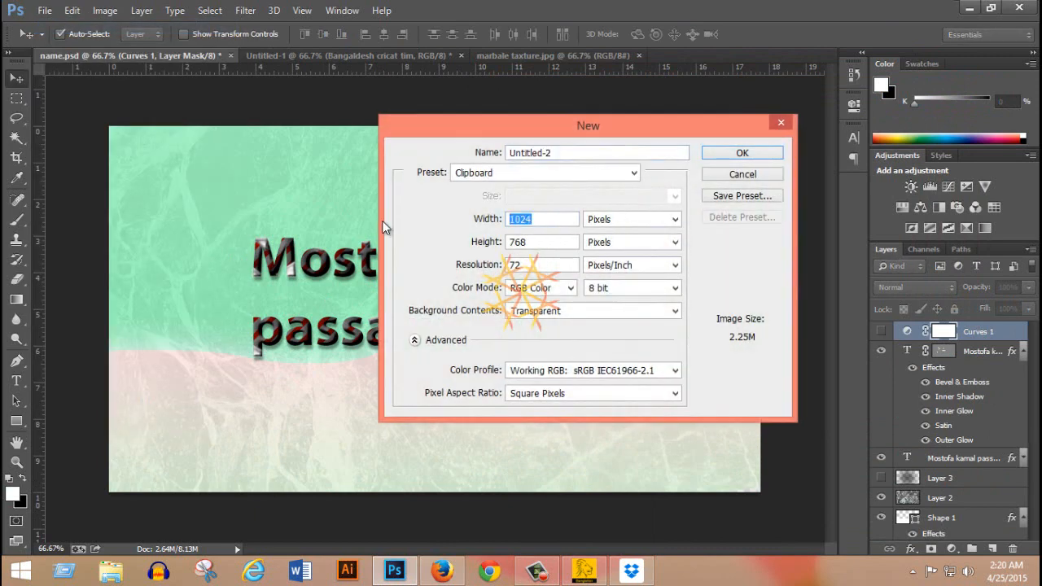
pyautogui.write('50')
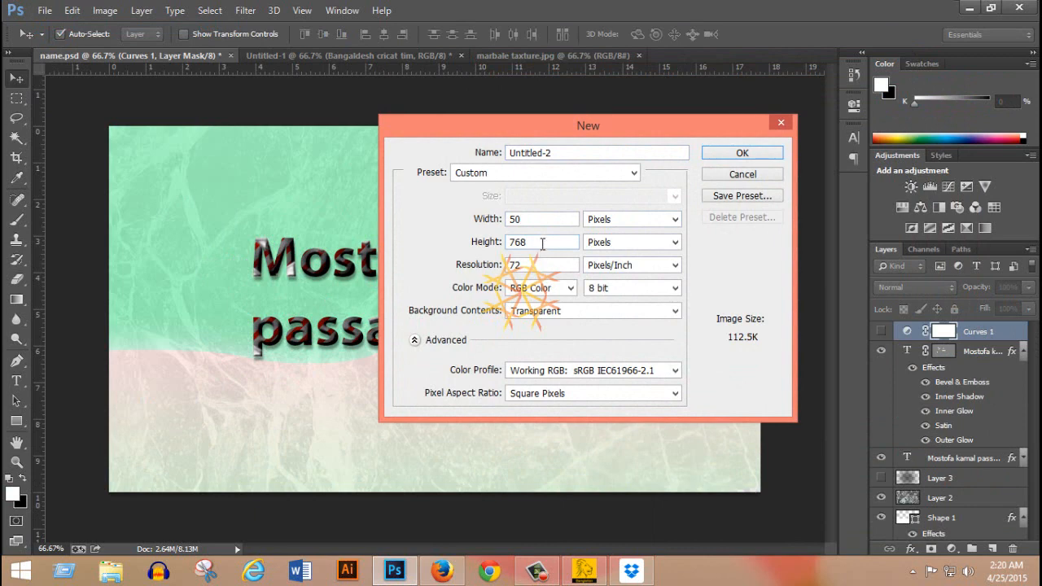
pyautogui.click(506, 244)
pyautogui.write('50')
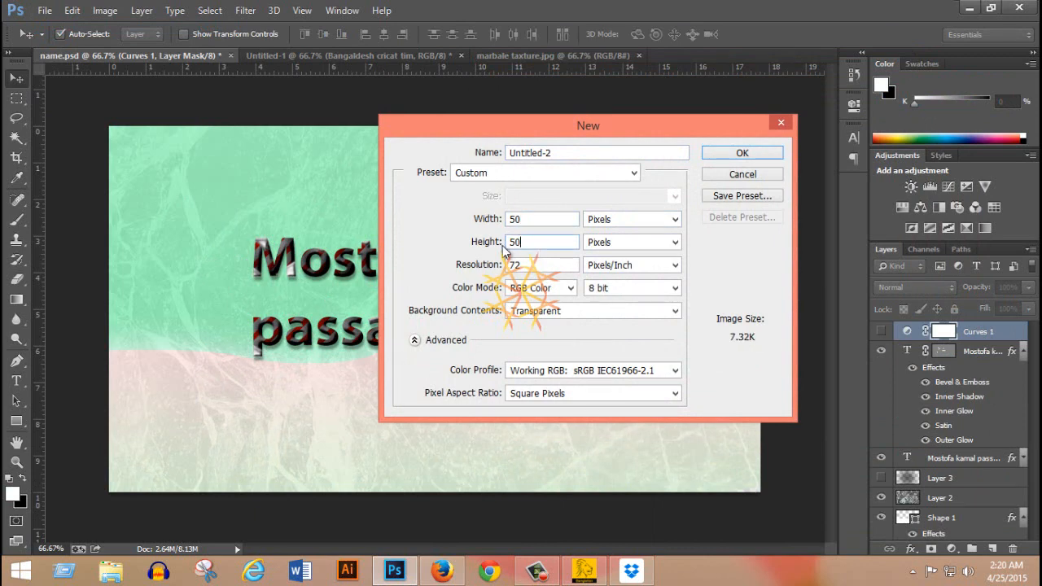
pyautogui.click(744, 156)
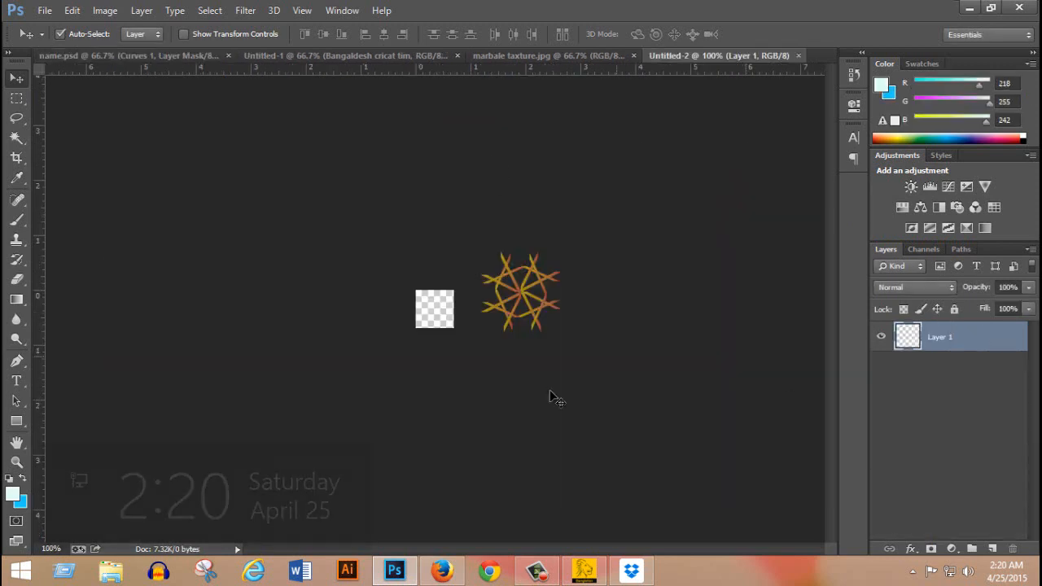
# Set the foreground colour to white and fill Layer 1 of the 50 x 50 pixel document with it.
pyautogui.scroll(2, 444, 315)
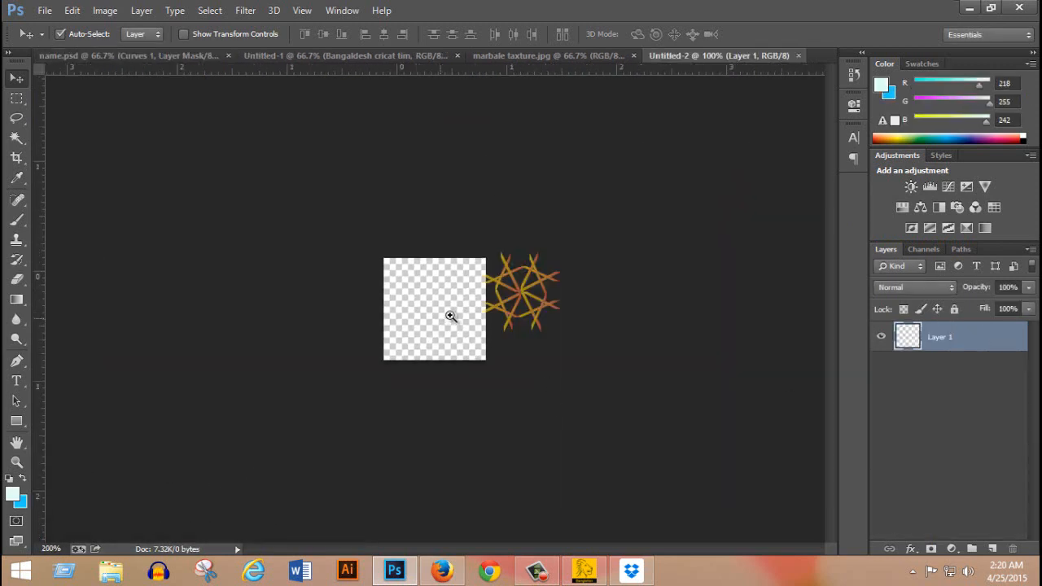
pyautogui.click(13, 493)
pyautogui.moveTo(651, 145); pyautogui.dragTo(521, 122)
pyautogui.click(936, 120)
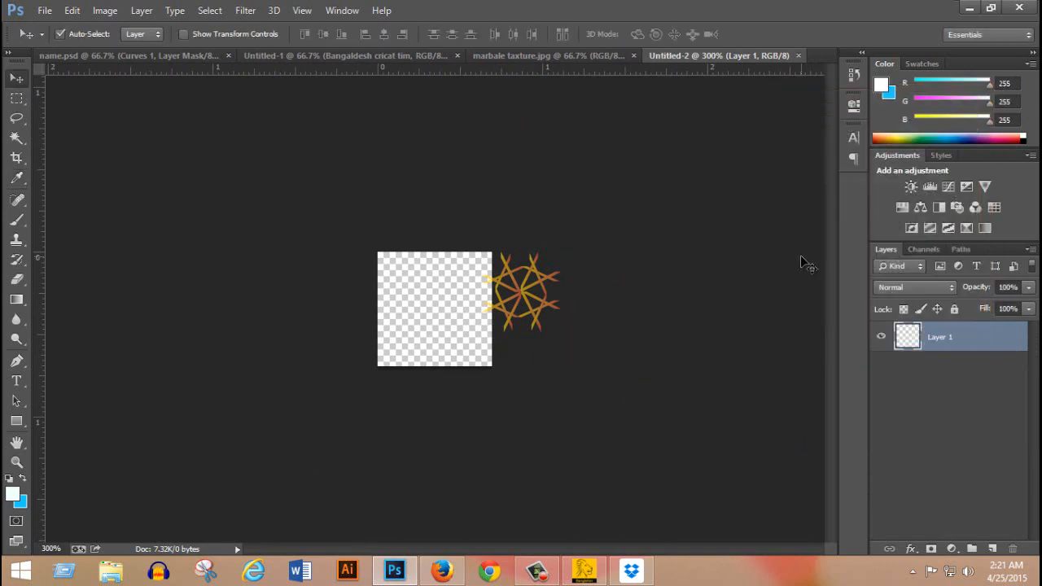
pyautogui.hotkey('alt', 'BackSpace')
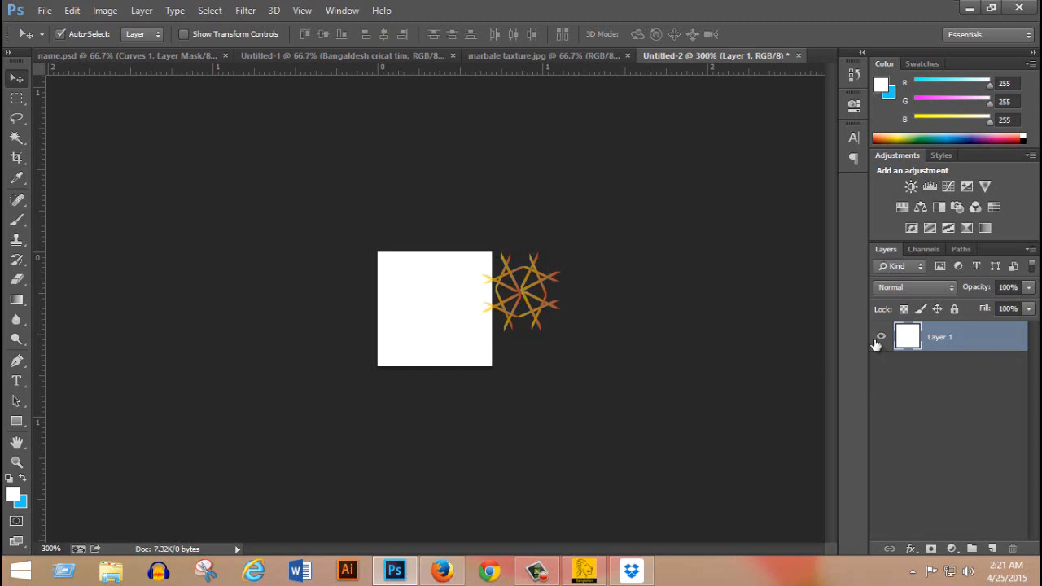
# Place a horizontal and a vertical guide through the centre of the white 50 x 50 pixel square.
pyautogui.hotkey('ctrl', 't')
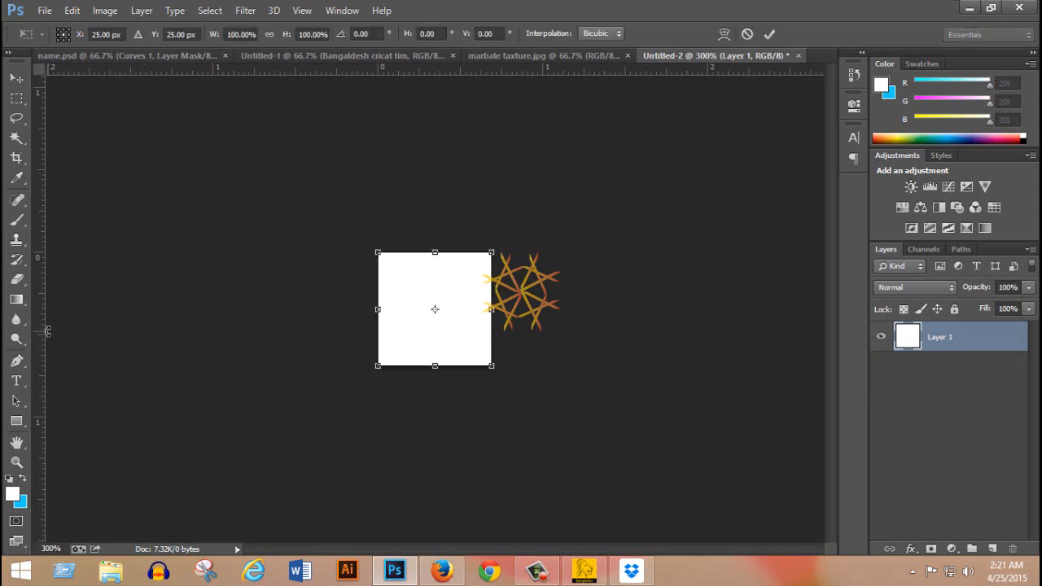
pyautogui.moveTo(42, 337); pyautogui.dragTo(435, 368)
pyautogui.moveTo(392, 69); pyautogui.dragTo(395, 308)
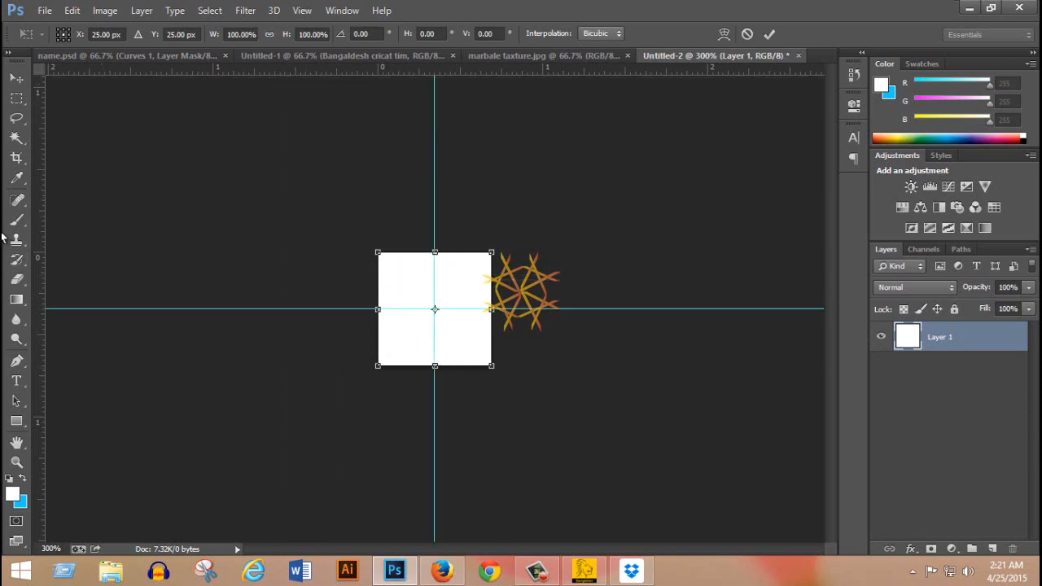
# Draw a vertical rectangle shape from the guide intersection, about 12 px wide and 82 px high, extending past the canvas.
pyautogui.moveTo(22, 423); pyautogui.dragTo(71, 422)
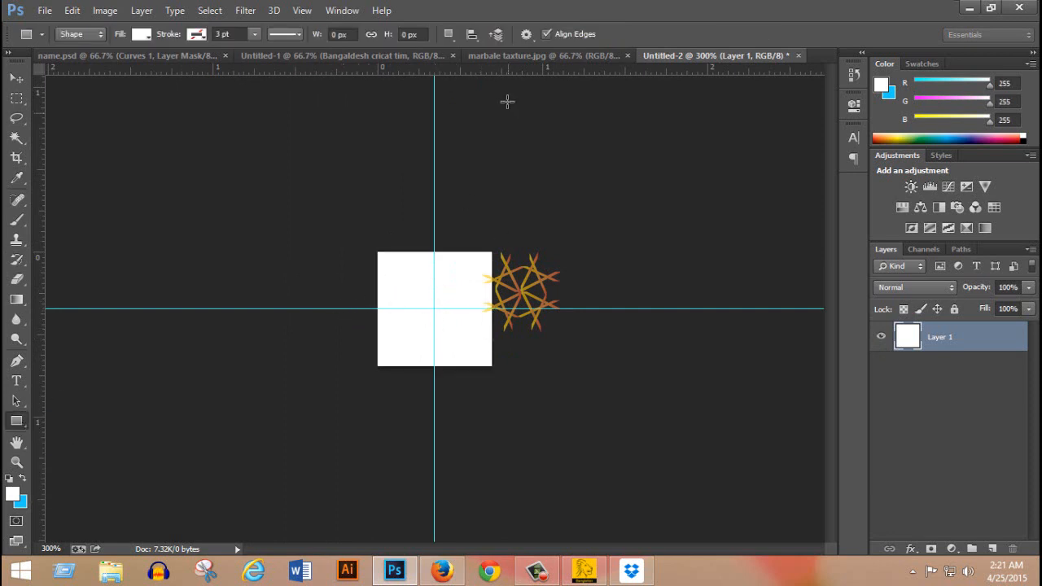
pyautogui.click(527, 34)
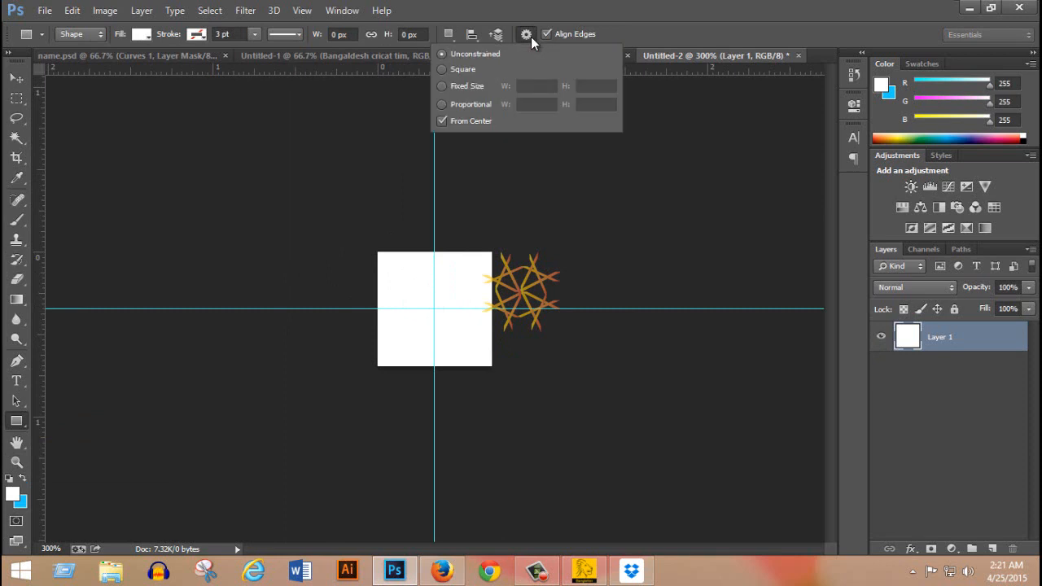
pyautogui.click(484, 260)
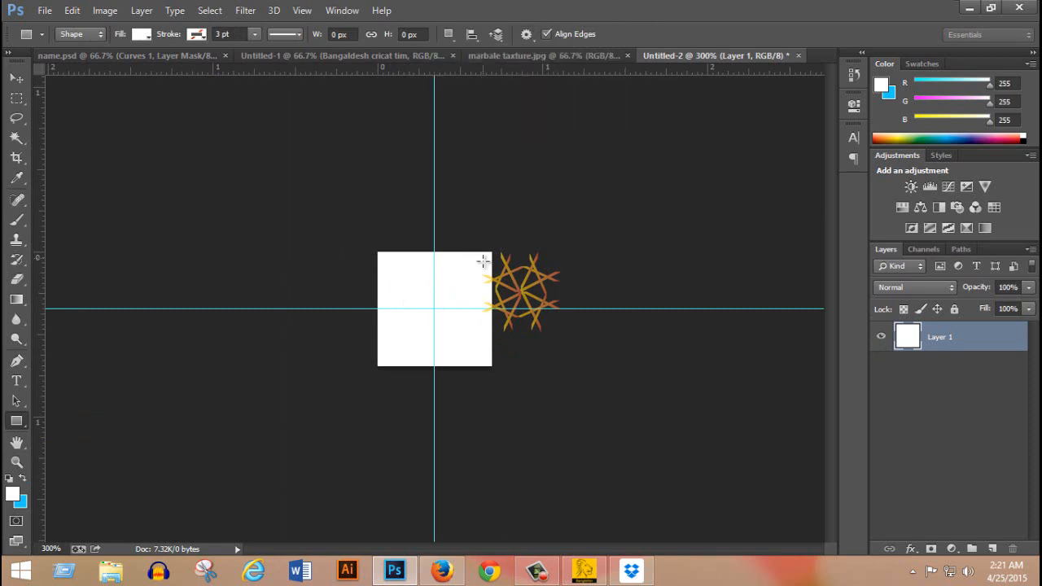
pyautogui.click(450, 316)
pyautogui.click(450, 316)
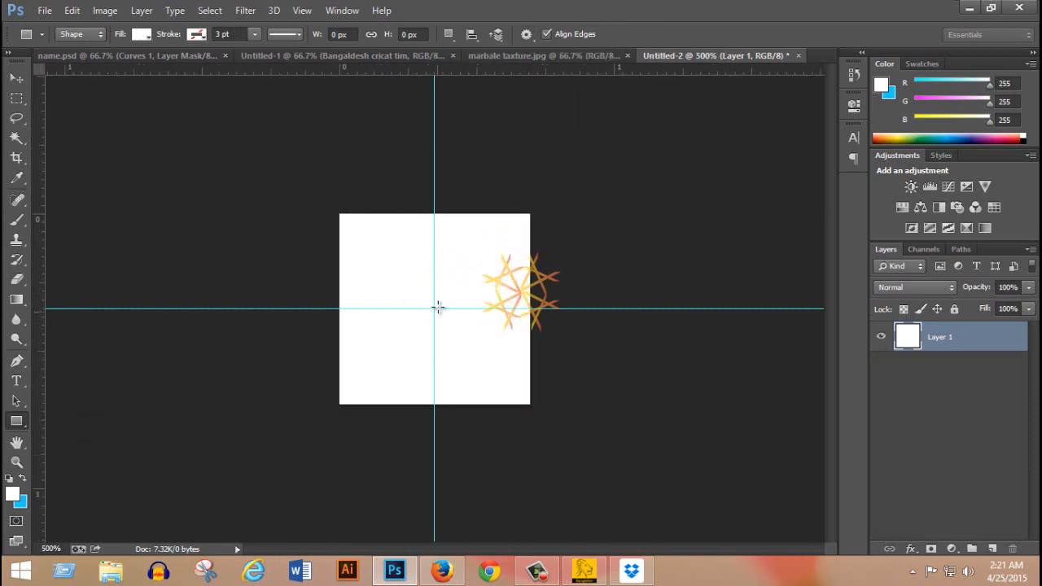
pyautogui.moveTo(433, 308); pyautogui.dragTo(454, 465)
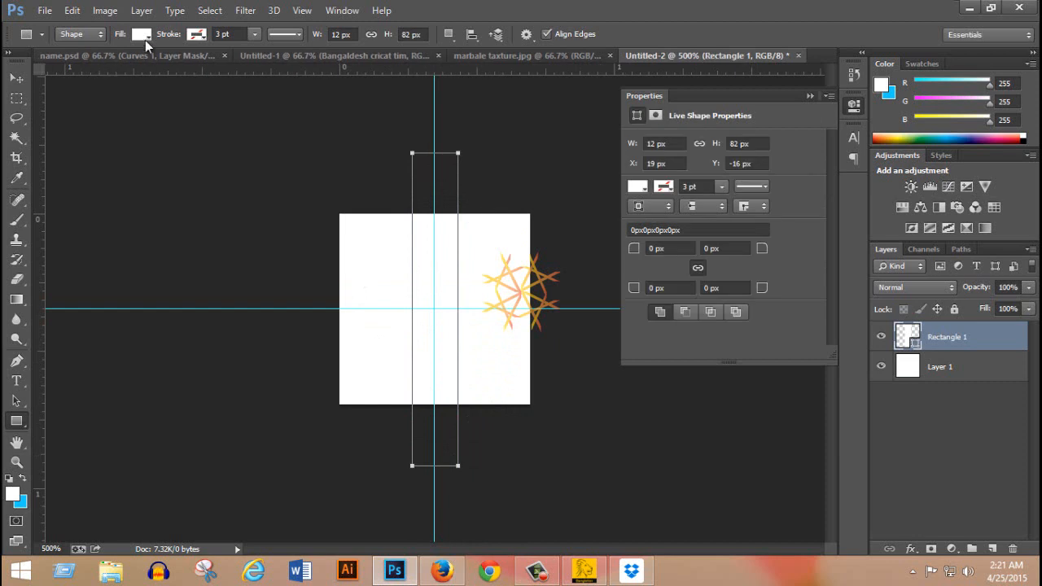
# Fill the vertical rectangle shape with solid red and collapse its properties.
pyautogui.click(143, 35)
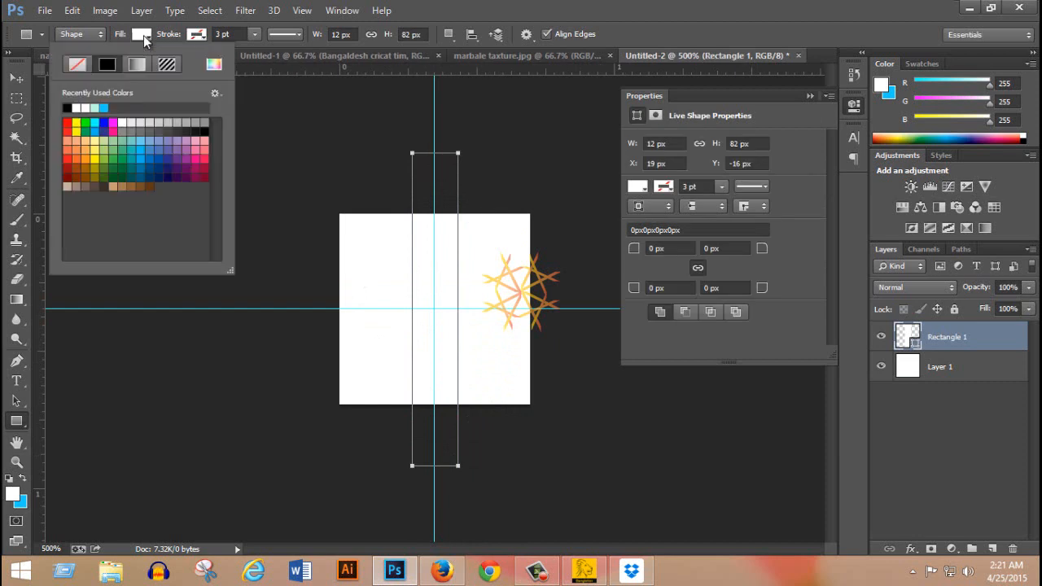
pyautogui.click(68, 122)
pyautogui.click(598, 6)
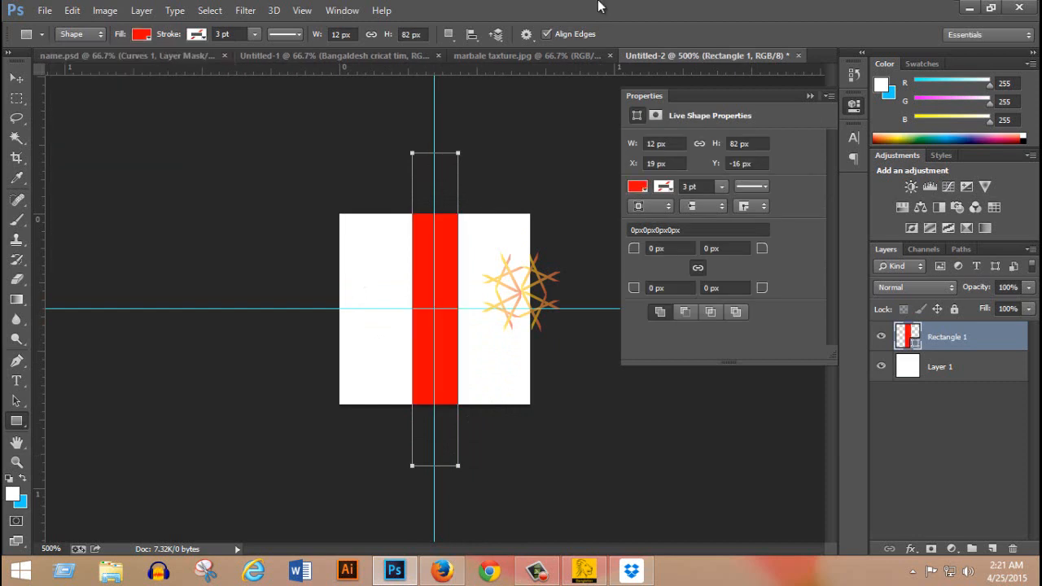
pyautogui.click(811, 98)
# Remove the horizontal and vertical guides from the canvas and keep the red rectangle selected.
pyautogui.click(17, 78)
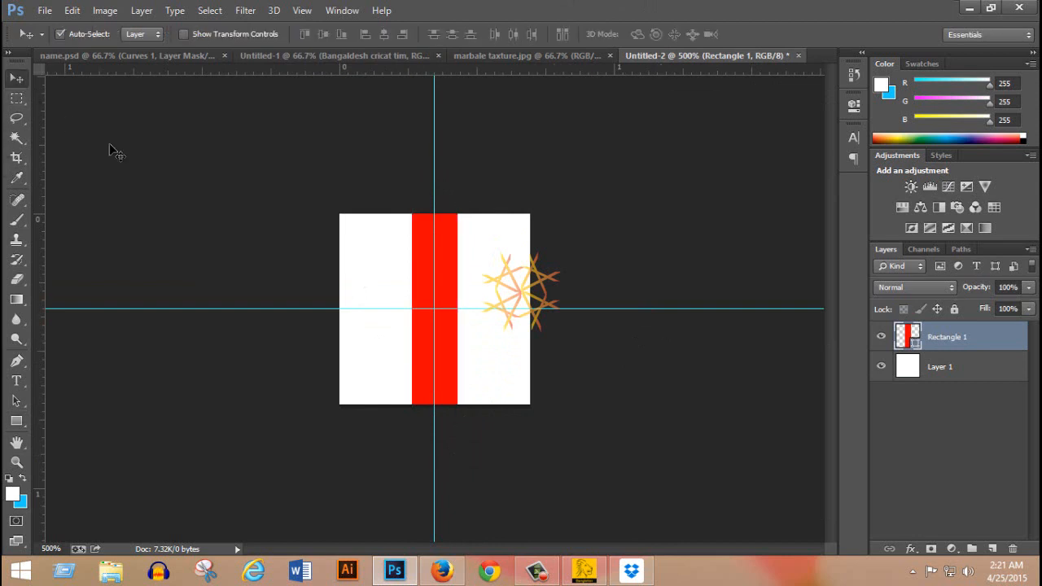
pyautogui.moveTo(251, 308); pyautogui.dragTo(334, 28)
pyautogui.moveTo(434, 135); pyautogui.dragTo(5, 157)
pyautogui.click(455, 339)
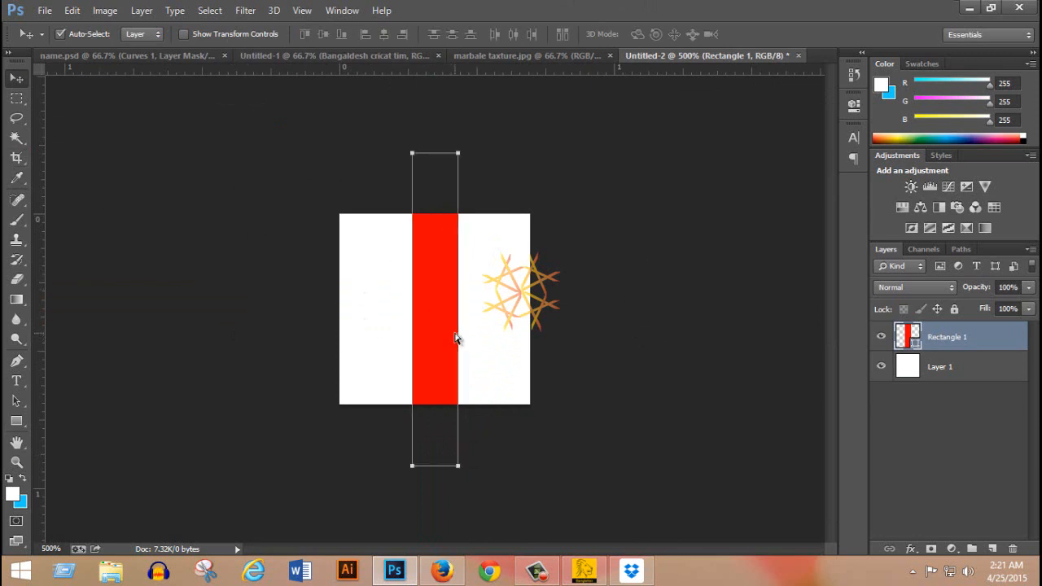
# Rotate the red rectangle 45° about its centre so it runs diagonally across the canvas, and commit the transform.
pyautogui.hotkey('ctrl', 't')
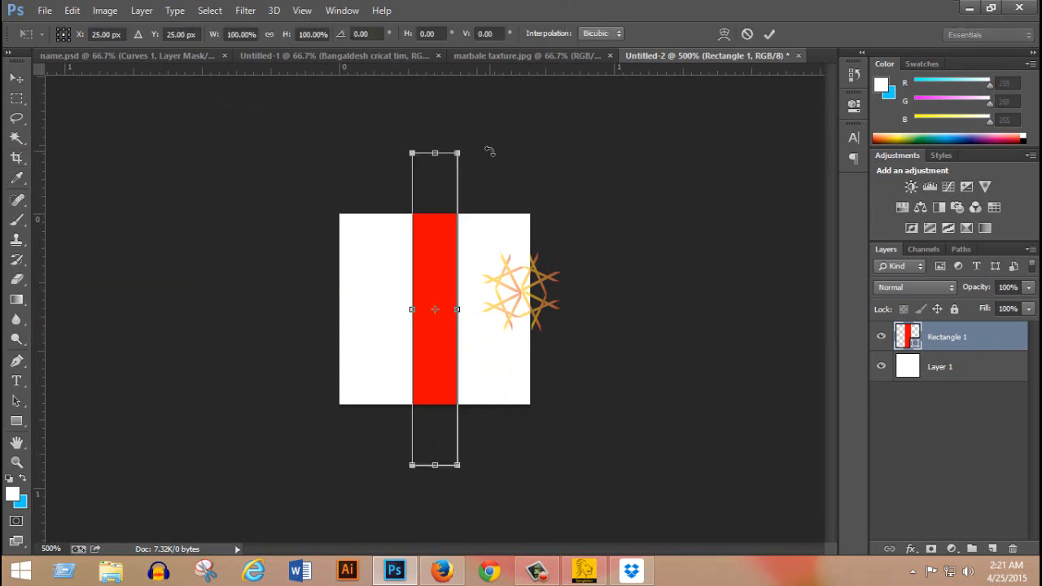
pyautogui.moveTo(489, 153); pyautogui.dragTo(600, 237)
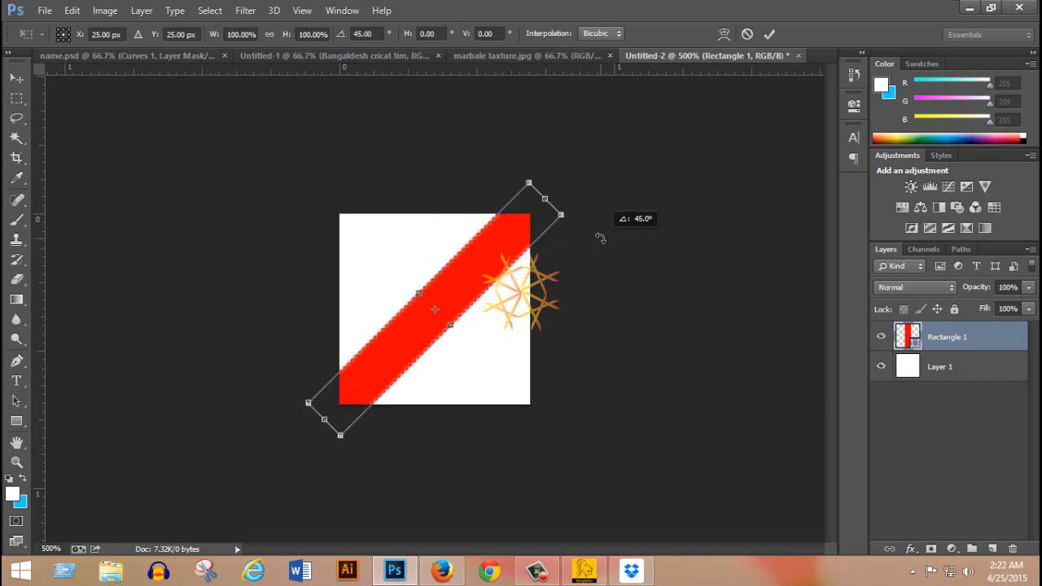
pyautogui.doubleClick(472, 267)
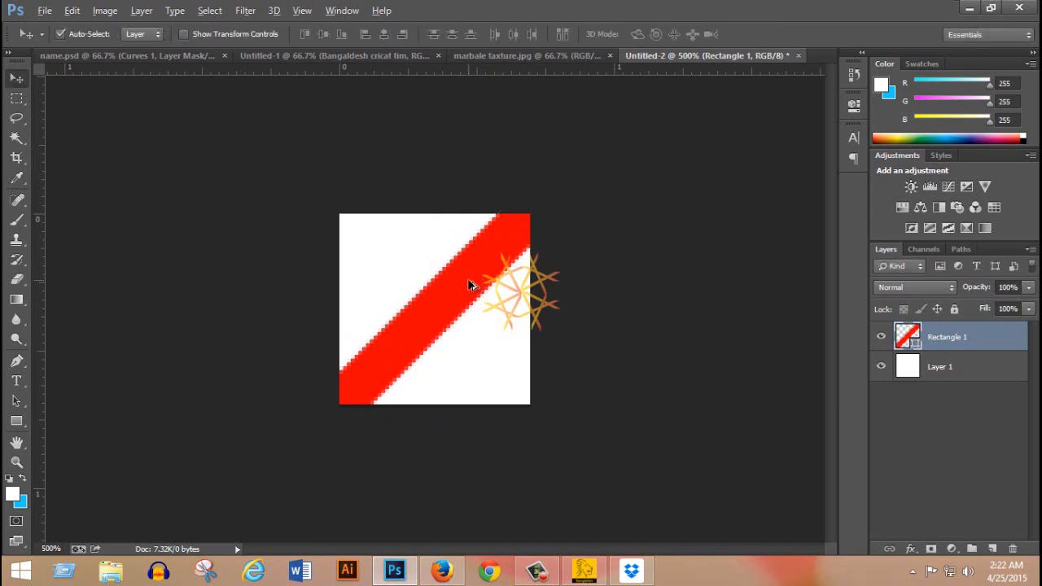
# Duplicate the diagonal red stripe and centre the copy on the canvas's top-left corner at X 0 px, Y 0 px.
pyautogui.moveTo(473, 276); pyautogui.dragTo(339, 217)
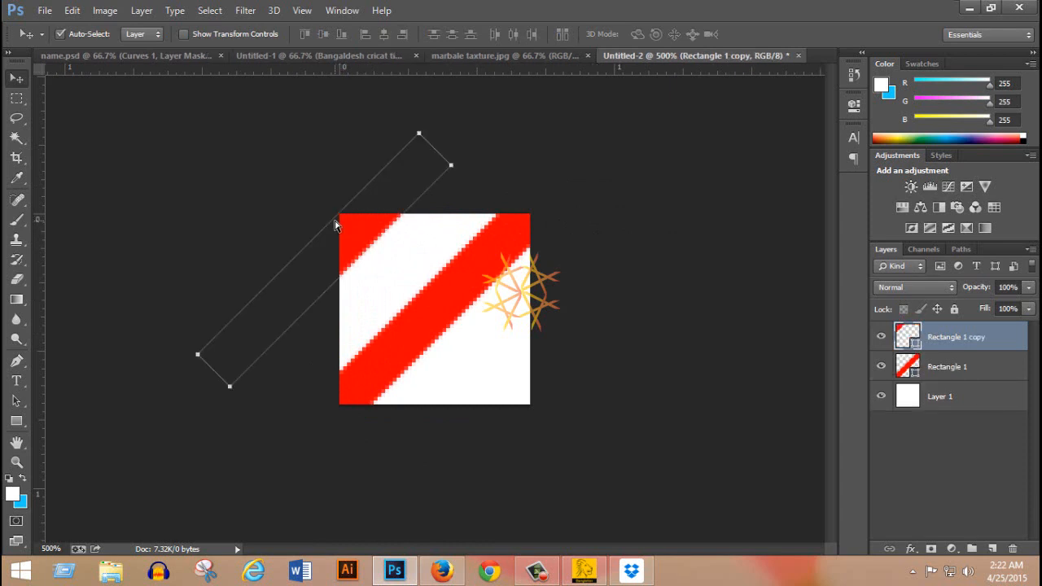
pyautogui.hotkey('ctrl', 't')
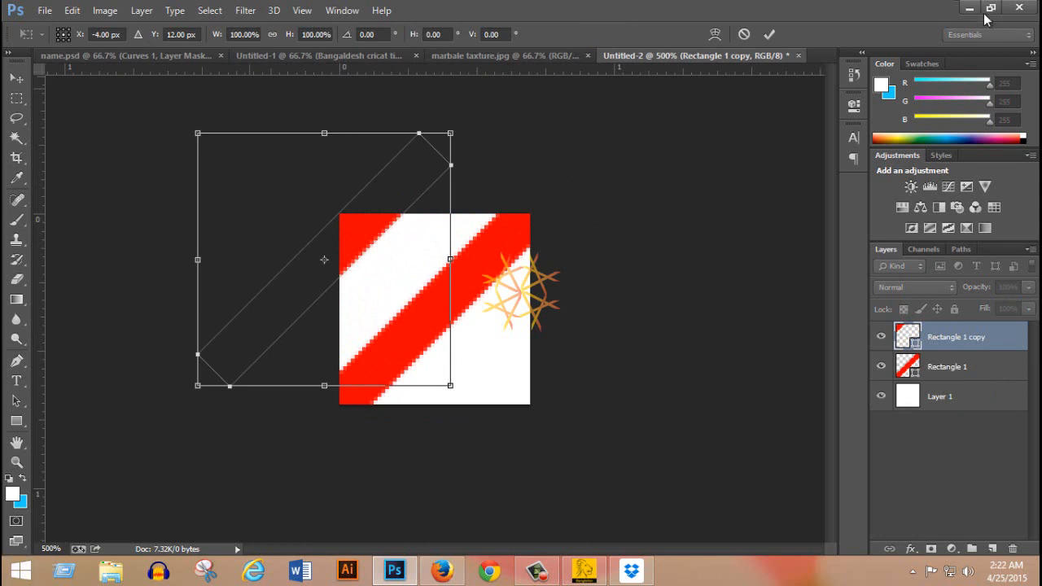
pyautogui.moveTo(353, 233); pyautogui.dragTo(369, 198)
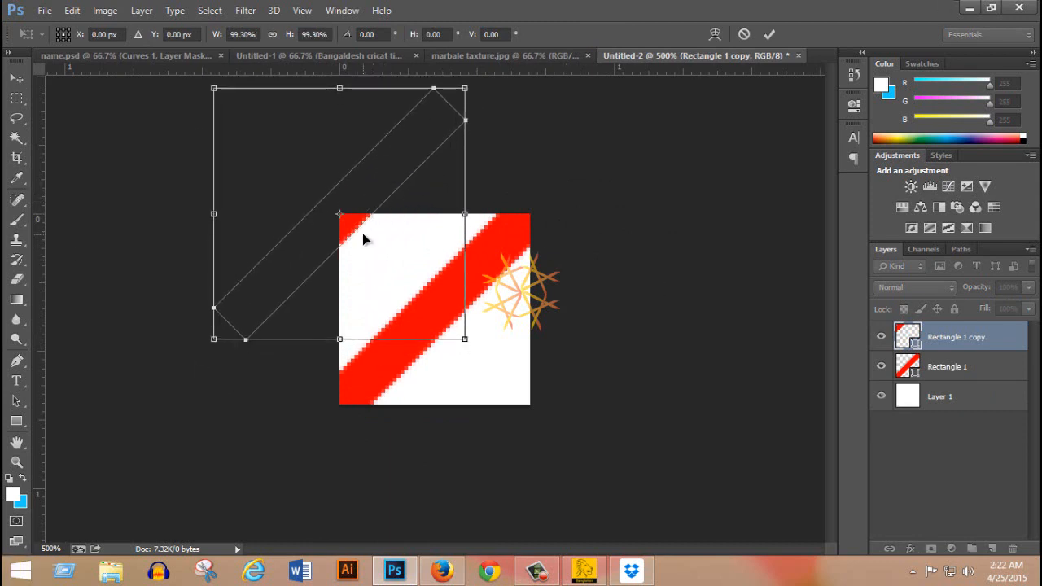
pyautogui.press('Return')
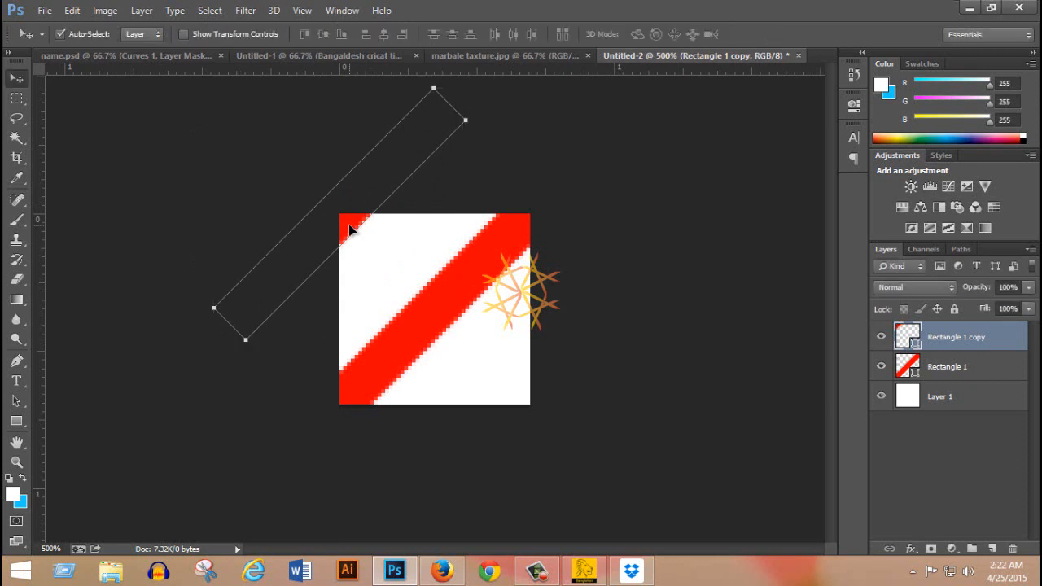
# Duplicate the corner stripe and centre the new copy on the canvas's bottom-right corner at X 50 px, Y 50 px.
pyautogui.moveTo(350, 221); pyautogui.dragTo(539, 403)
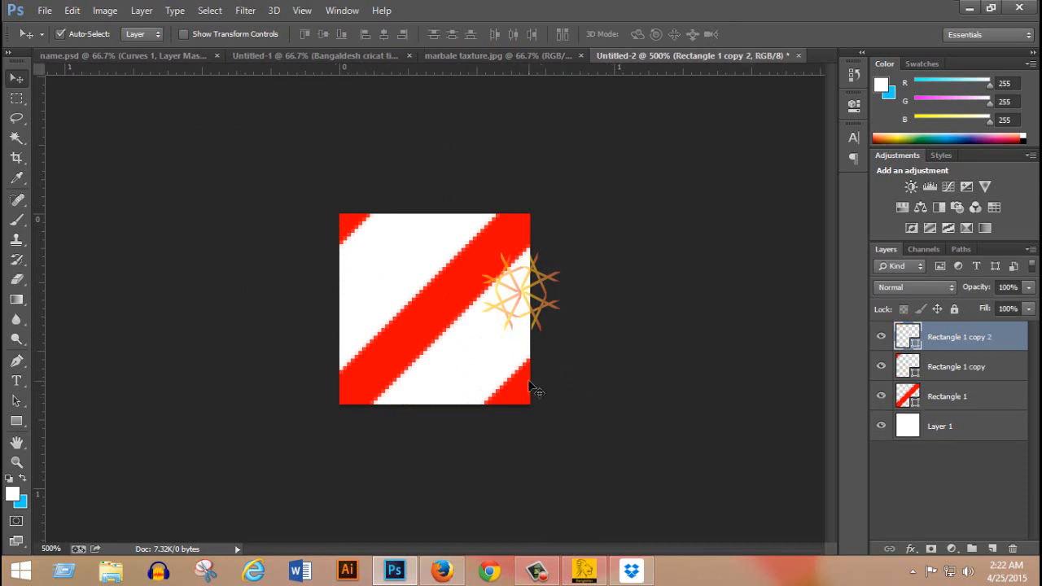
pyautogui.hotkey('ctrl', 't')
pyautogui.moveTo(525, 384); pyautogui.dragTo(529, 389)
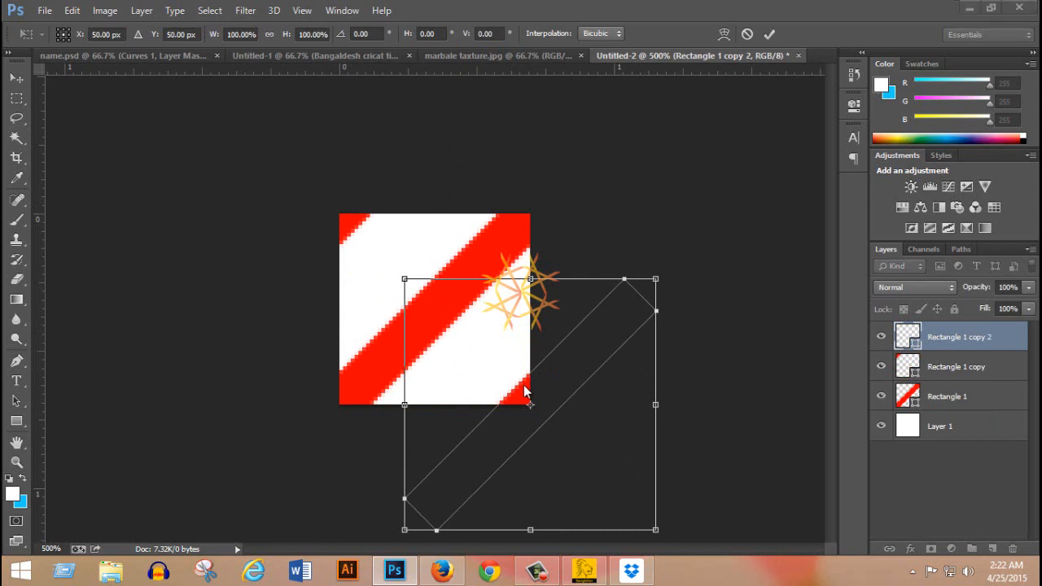
pyautogui.click(769, 33)
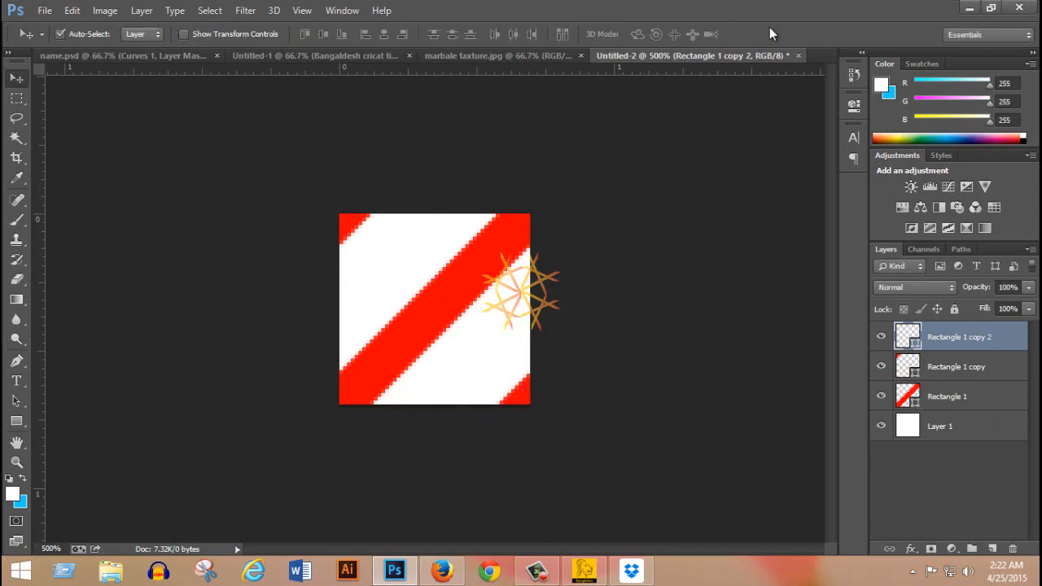
# Select all three stripe layers and Layer 1, and define the striped tile as a pattern named NAME.
pyautogui.click(981, 397)
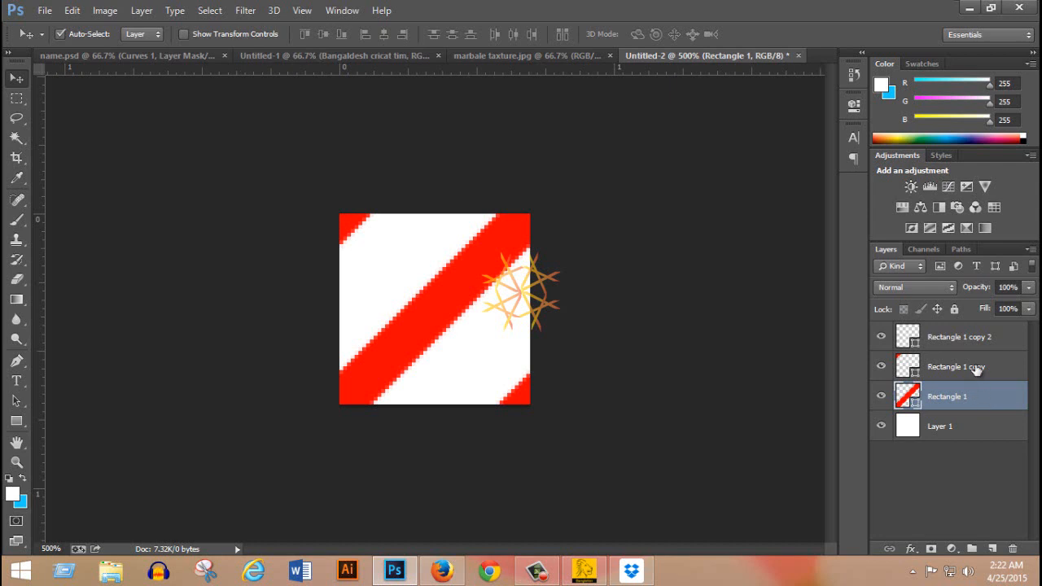
pyautogui.keyDown('shift'); pyautogui.click(966, 431); pyautogui.keyUp('shift')
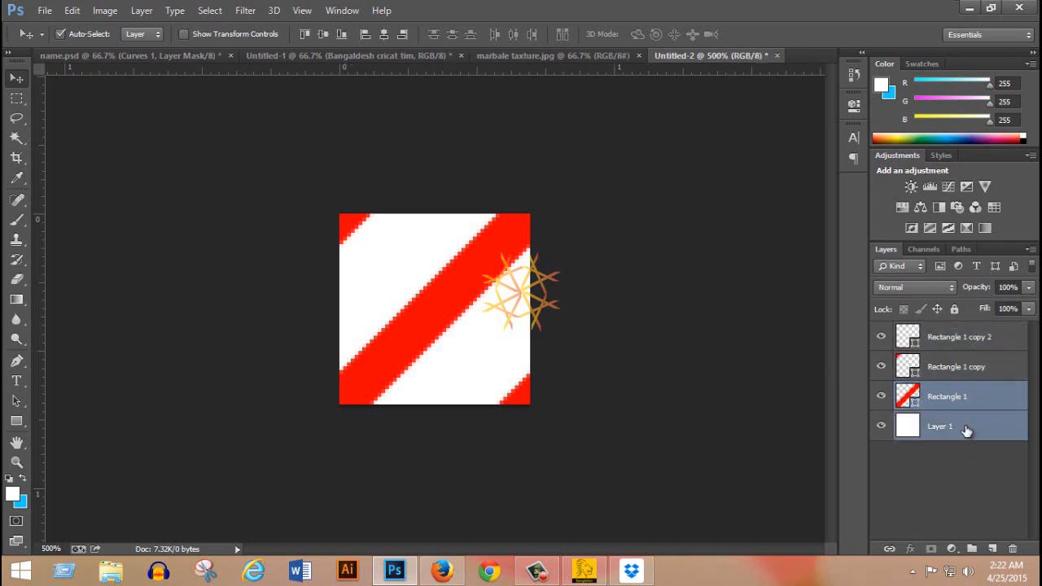
pyautogui.keyDown('shift'); pyautogui.click(968, 368); pyautogui.keyUp('shift')
pyautogui.keyDown('shift'); pyautogui.click(967, 340); pyautogui.keyUp('shift')
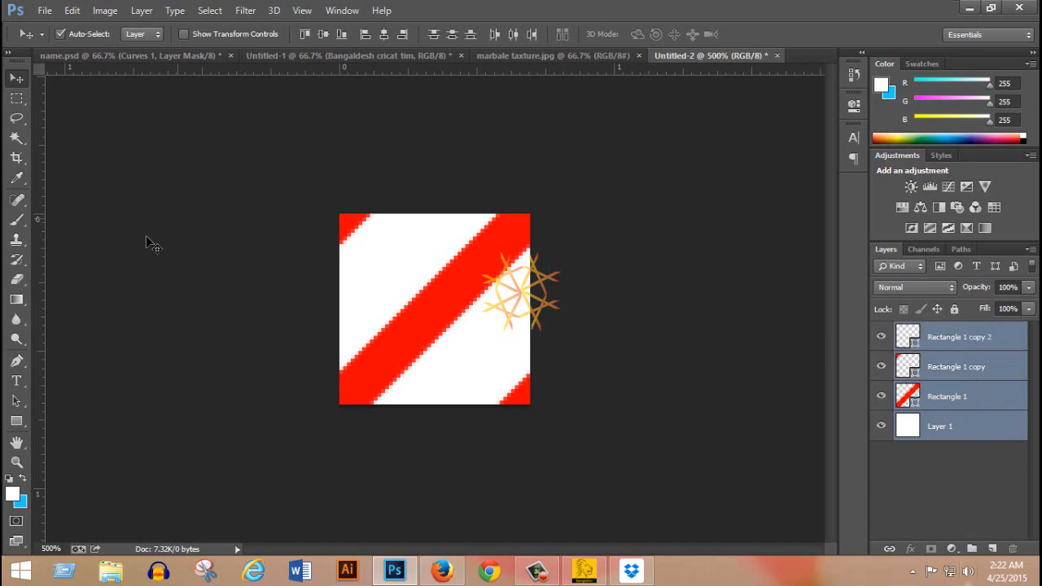
pyautogui.click(71, 10)
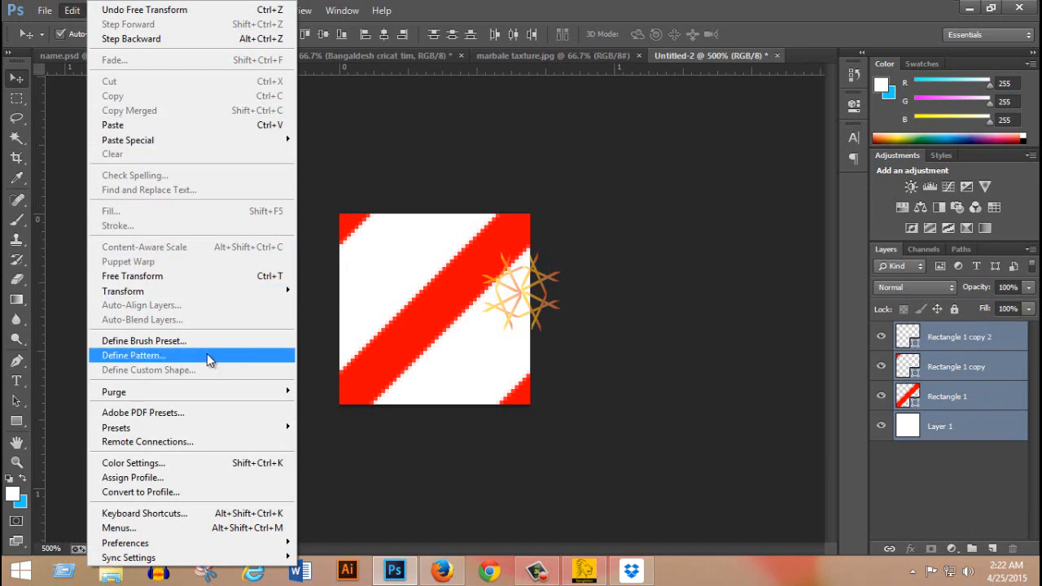
pyautogui.click(72, 9)
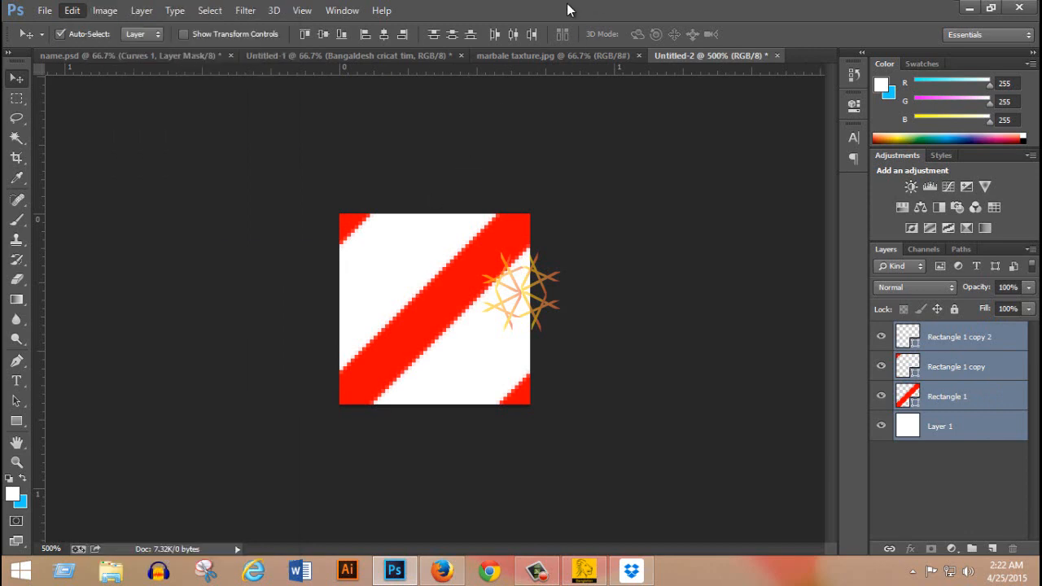
pyautogui.click(71, 10)
pyautogui.click(175, 355)
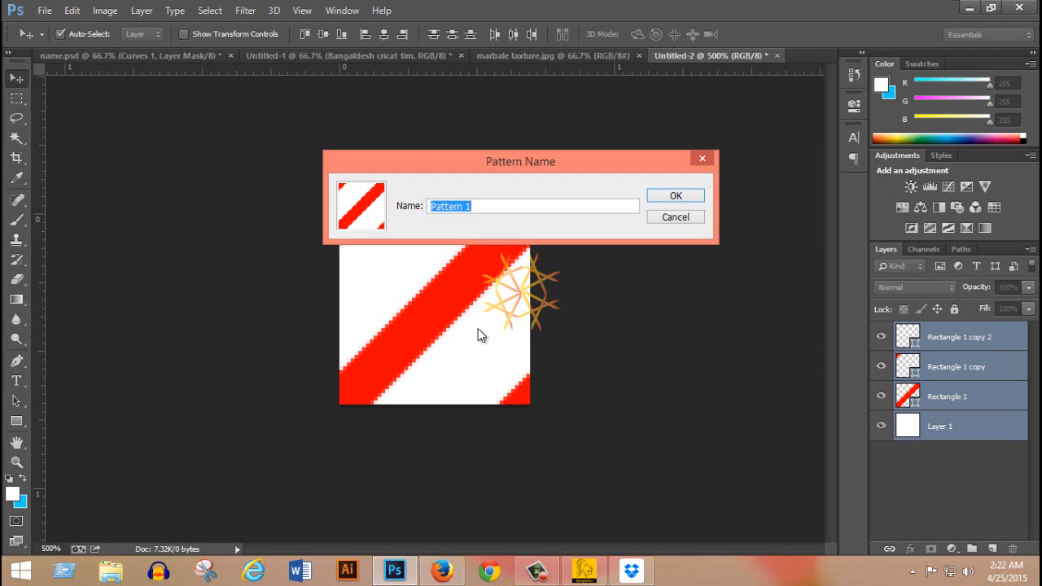
pyautogui.write('NAME')
pyautogui.press('Return')
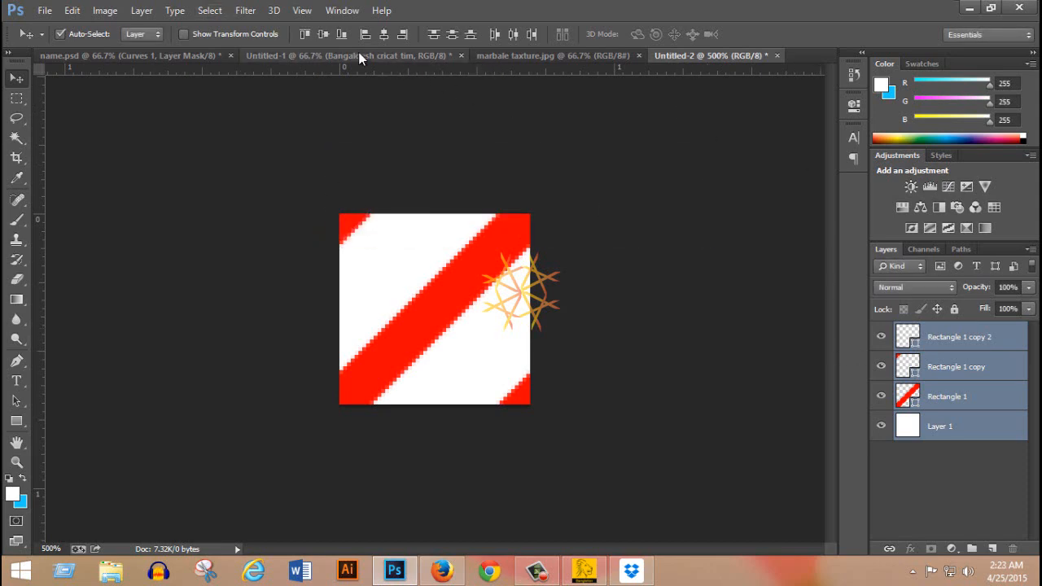
# In the Untitled-1 document, add a Pattern Overlay with the NAME pattern to the Bangaldesh cricat tim text layer.
pyautogui.click(321, 55)
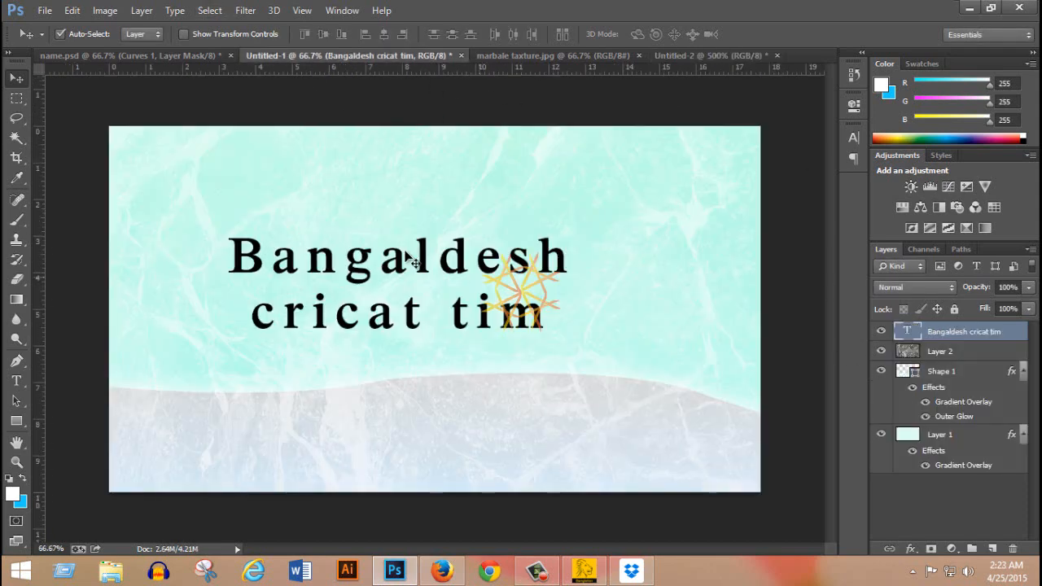
pyautogui.rightClick(949, 332)
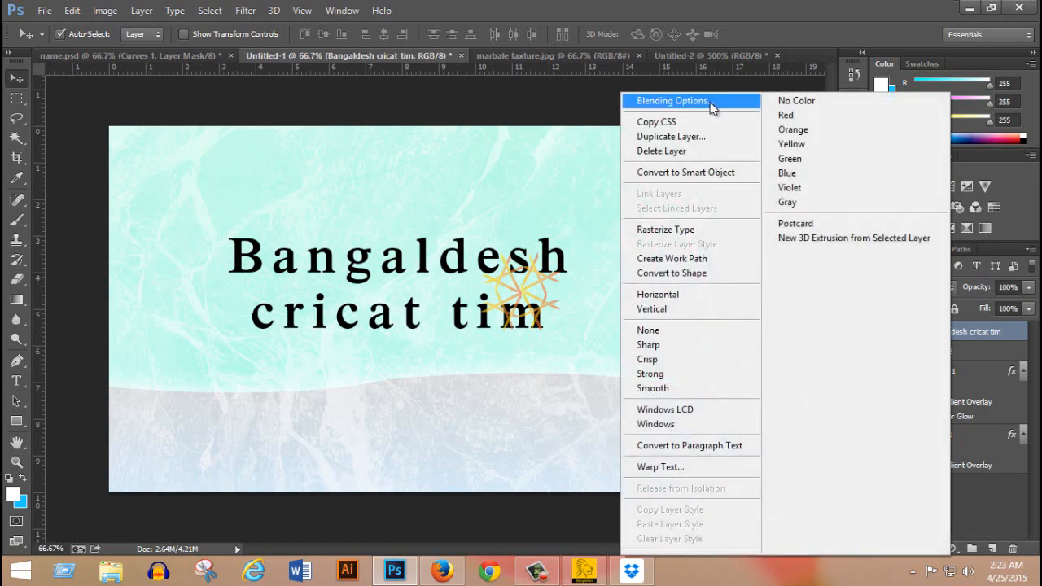
pyautogui.click(681, 106)
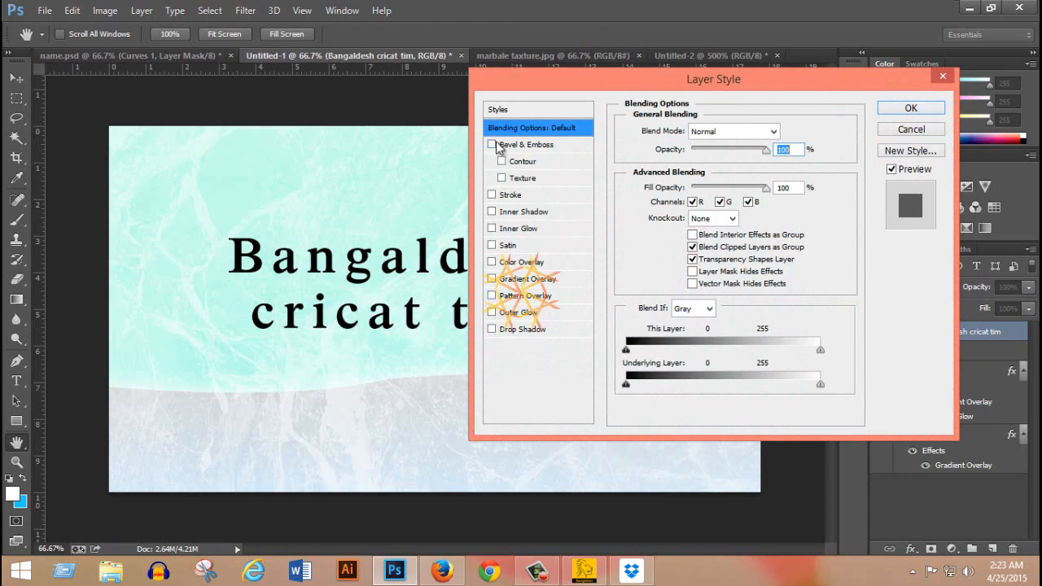
pyautogui.click(531, 297)
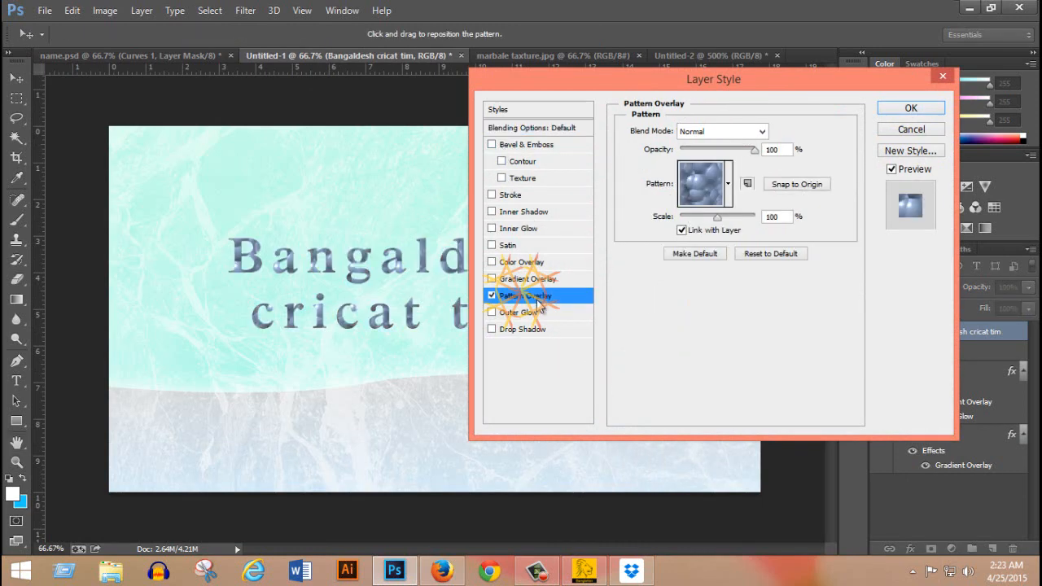
pyautogui.click(729, 185)
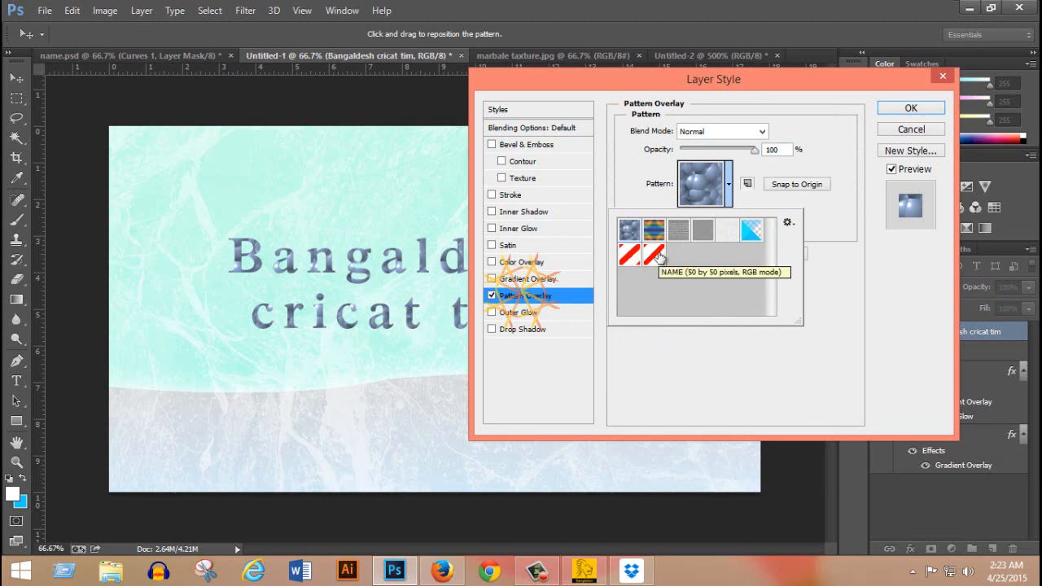
pyautogui.click(656, 255)
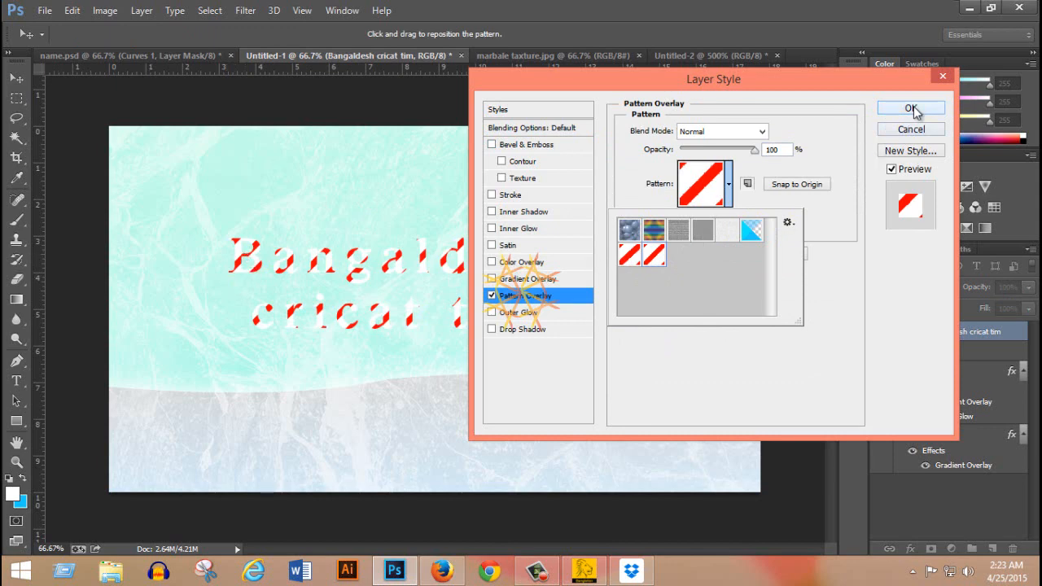
pyautogui.click(727, 385)
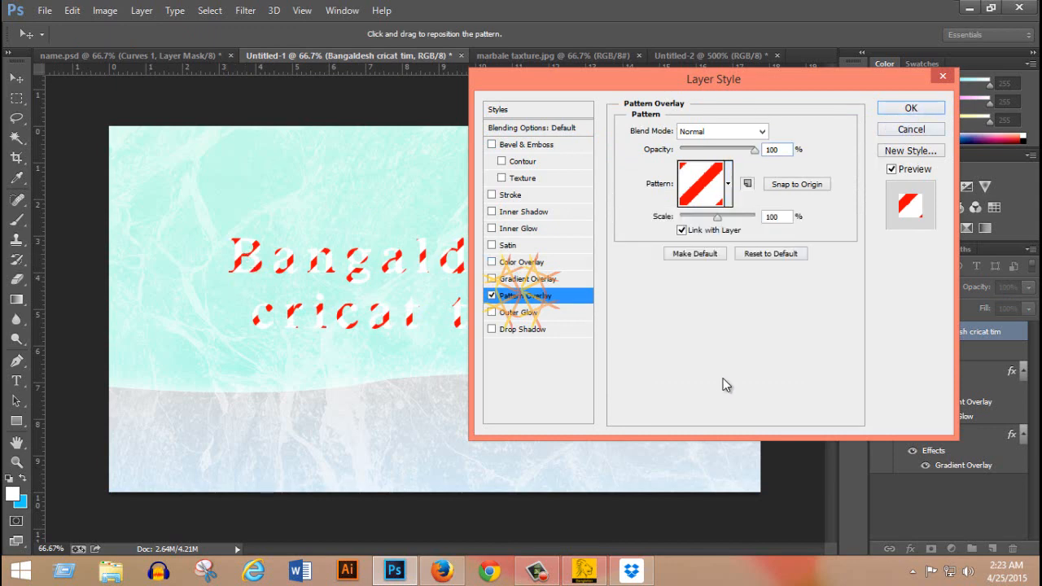
# Set the text's Pattern Overlay scale to 50% and add a Bevel & Emboss effect to the same layer.
pyautogui.doubleClick(777, 217)
pyautogui.write('50')
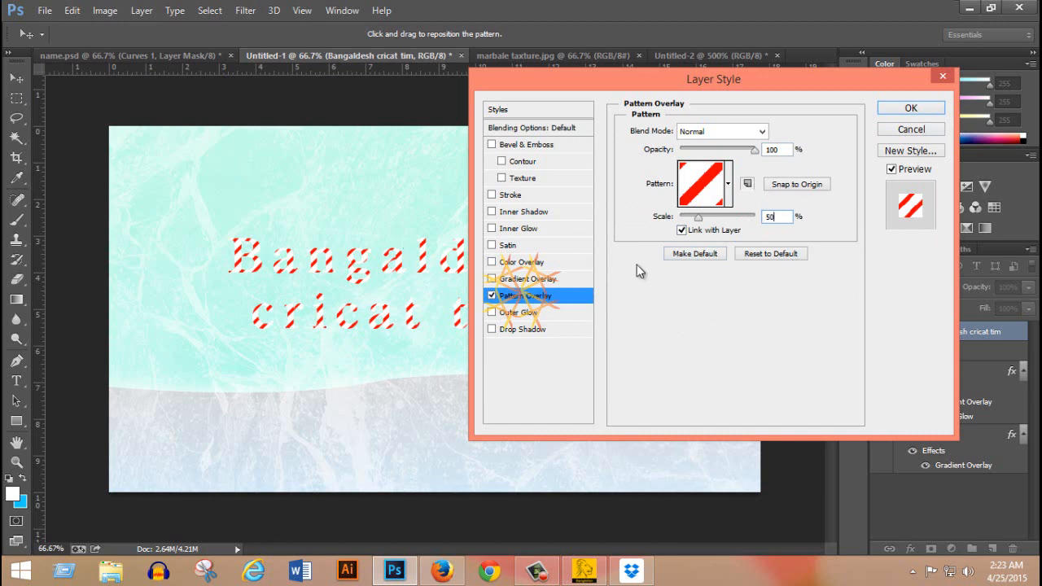
pyautogui.click(526, 145)
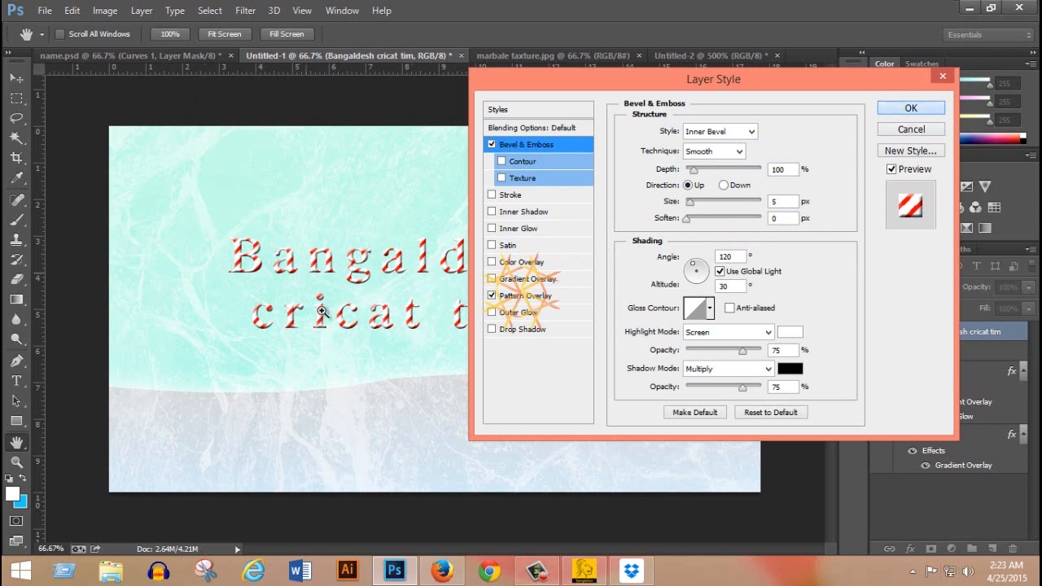
pyautogui.press('Return')
# Scale the Bangaldesh cricat tim text up proportionally about its centre to about 149%.
pyautogui.keyDown('ctrl'); pyautogui.click(383, 295); pyautogui.keyUp('ctrl')
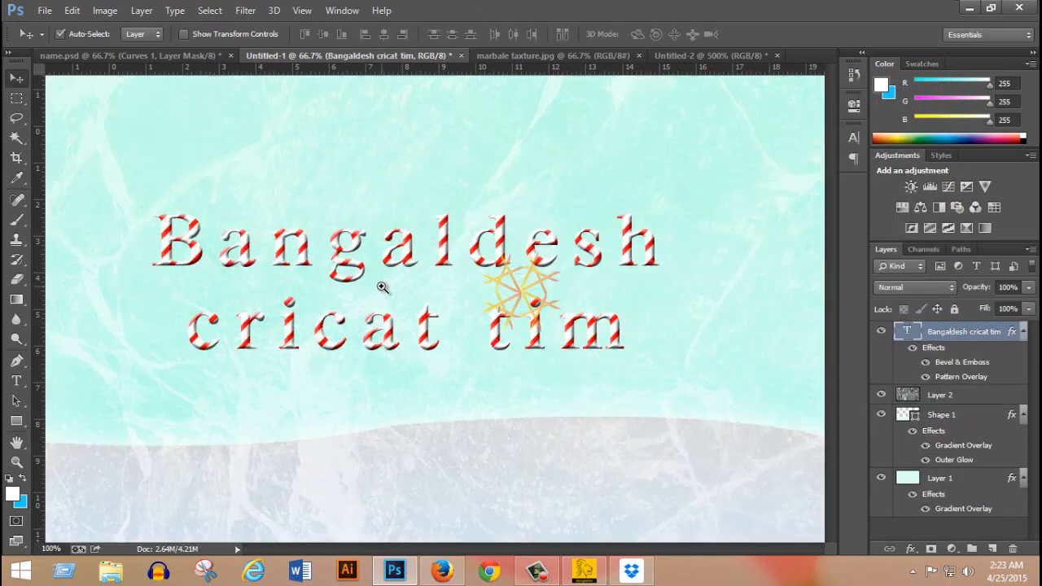
pyautogui.keyDown('ctrl'); pyautogui.click(380, 289); pyautogui.keyUp('ctrl')
pyautogui.moveTo(399, 250); pyautogui.dragTo(504, 237)
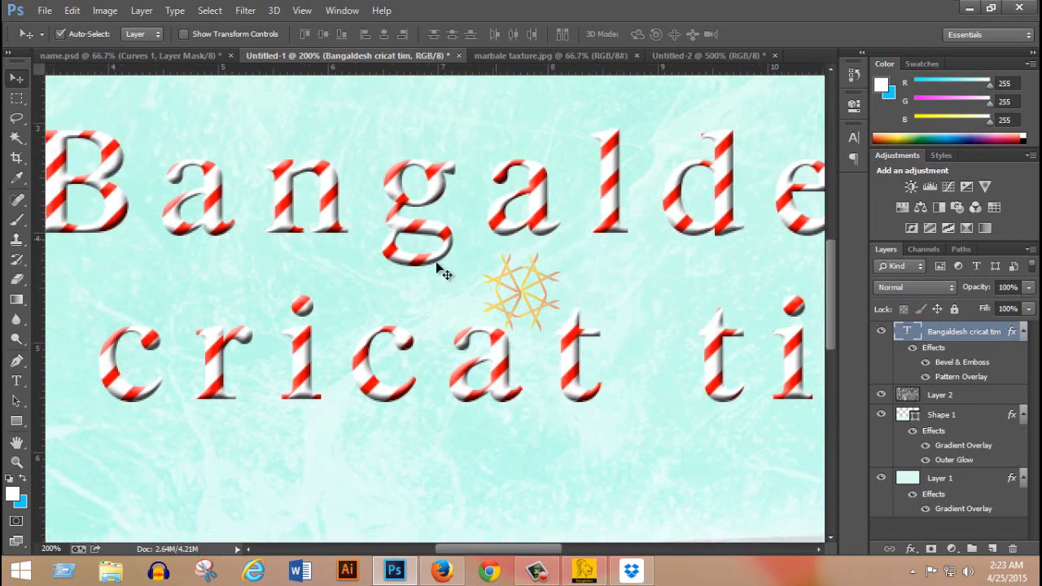
pyautogui.keyDown('ctrl'); pyautogui.keyDown('alt'); pyautogui.click(530, 225); pyautogui.keyUp('alt'); pyautogui.keyUp('ctrl')
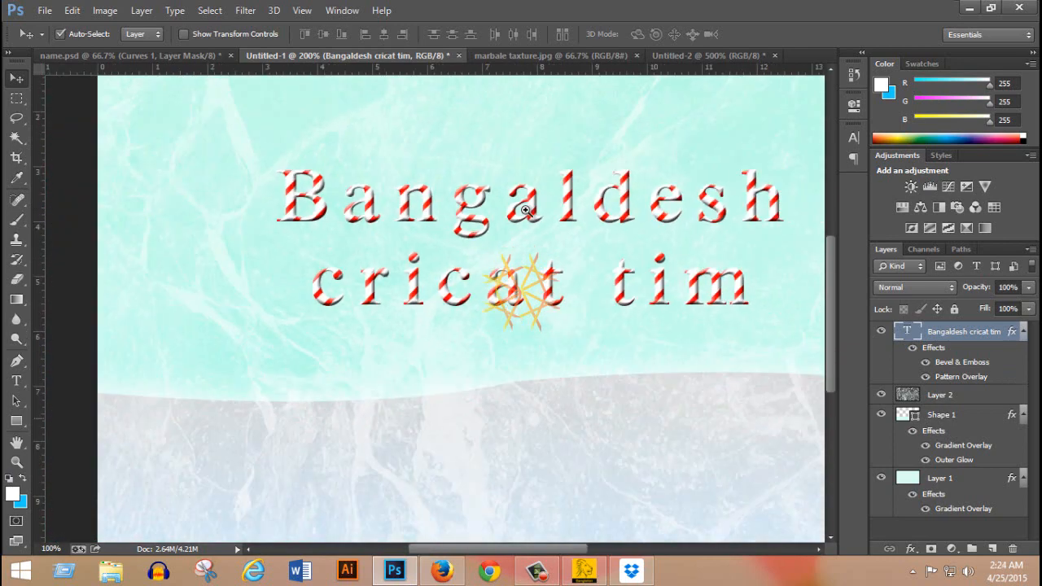
pyautogui.keyDown('ctrl'); pyautogui.keyDown('alt'); pyautogui.click(533, 220); pyautogui.keyUp('alt'); pyautogui.keyUp('ctrl')
pyautogui.hotkey('ctrl', 't')
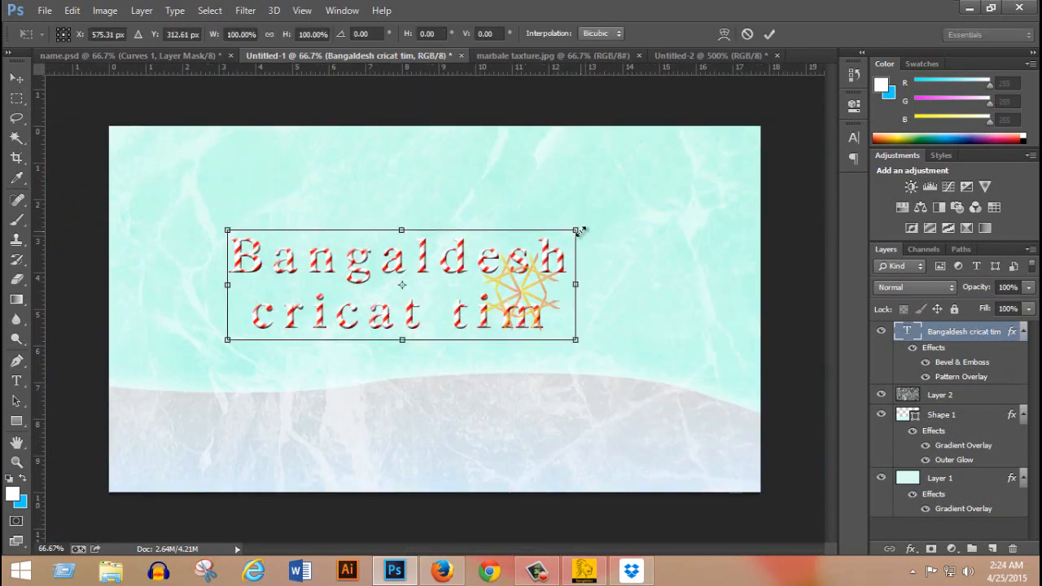
pyautogui.moveTo(580, 225); pyautogui.dragTo(658, 174)
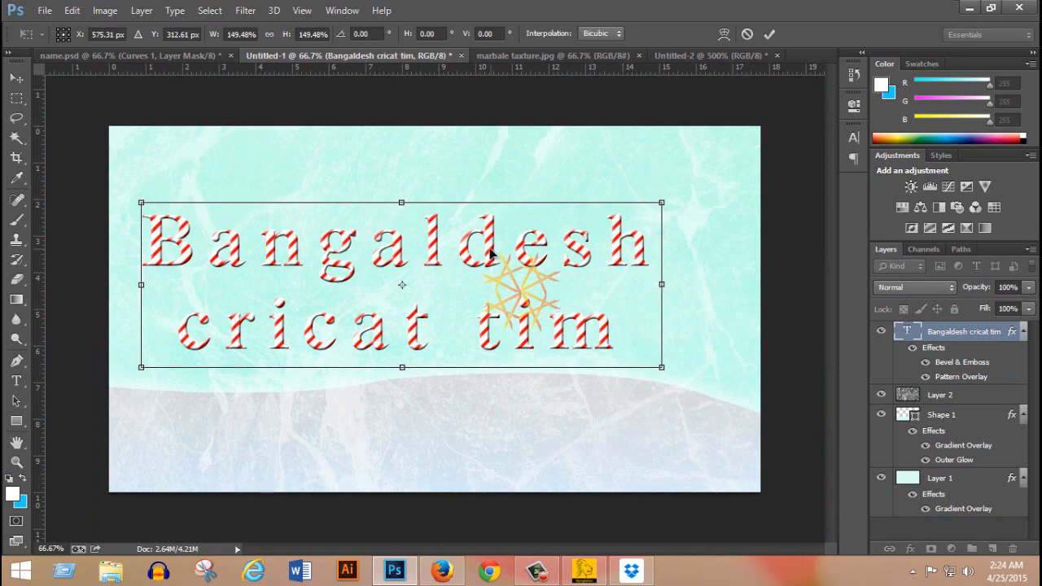
pyautogui.press('Return')
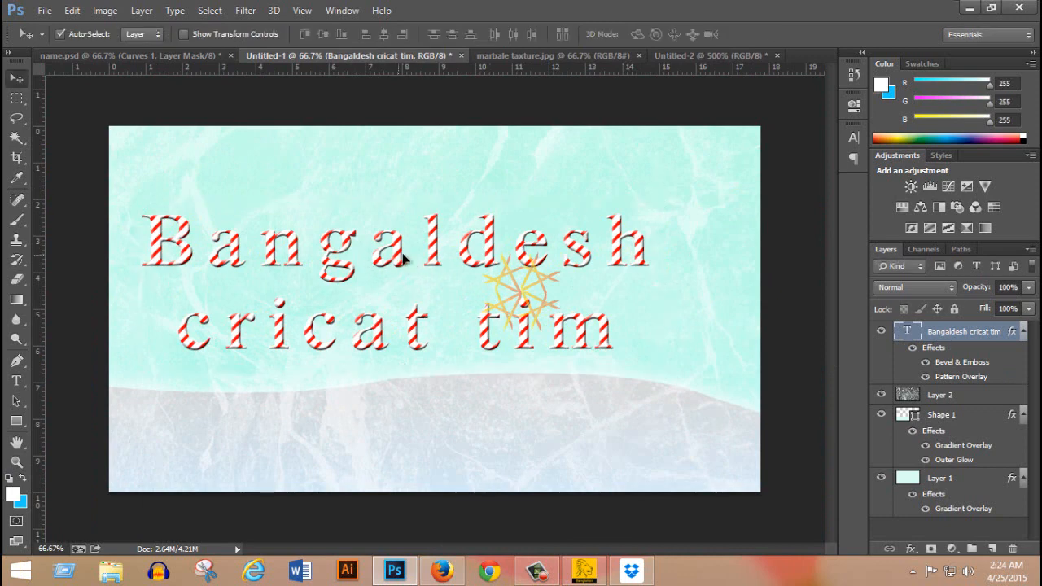
# Set the text's Bevel & Emboss depth to 125%, size to 10 px and soften to 1 px.
pyautogui.moveTo(405, 260); pyautogui.dragTo(526, 248)
pyautogui.click(527, 242)
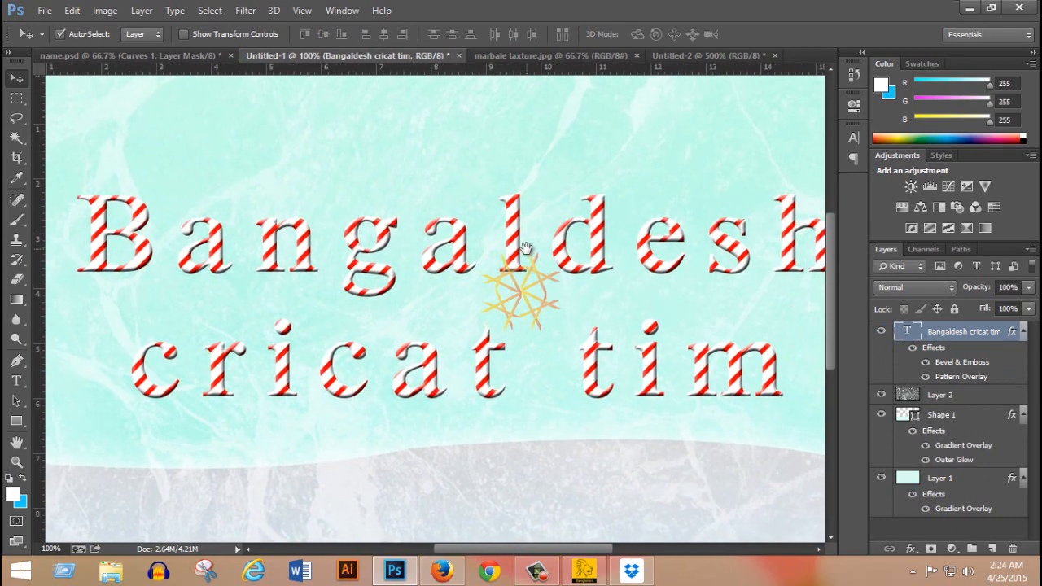
pyautogui.doubleClick(959, 367)
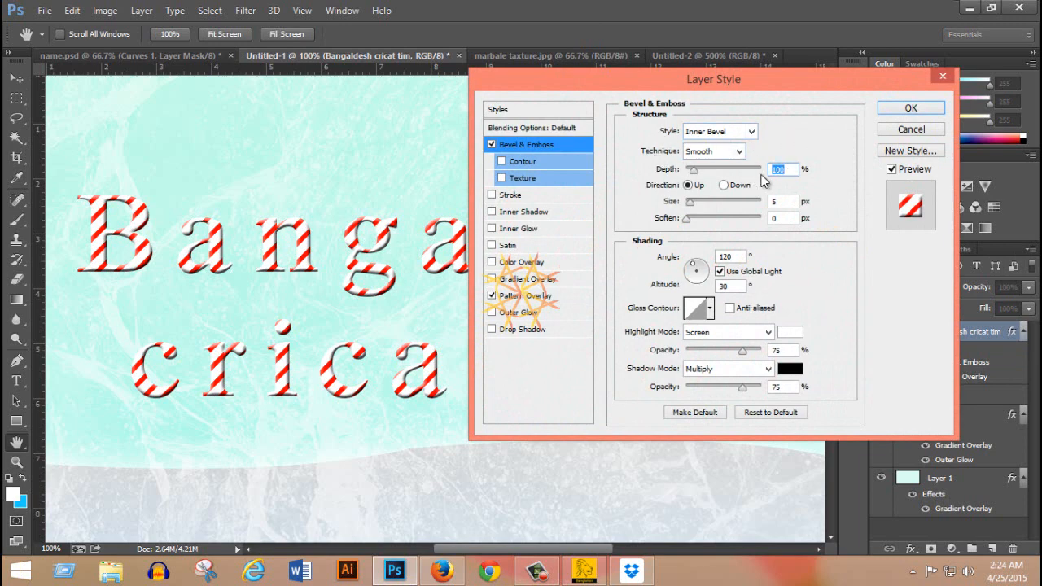
pyautogui.write('125')
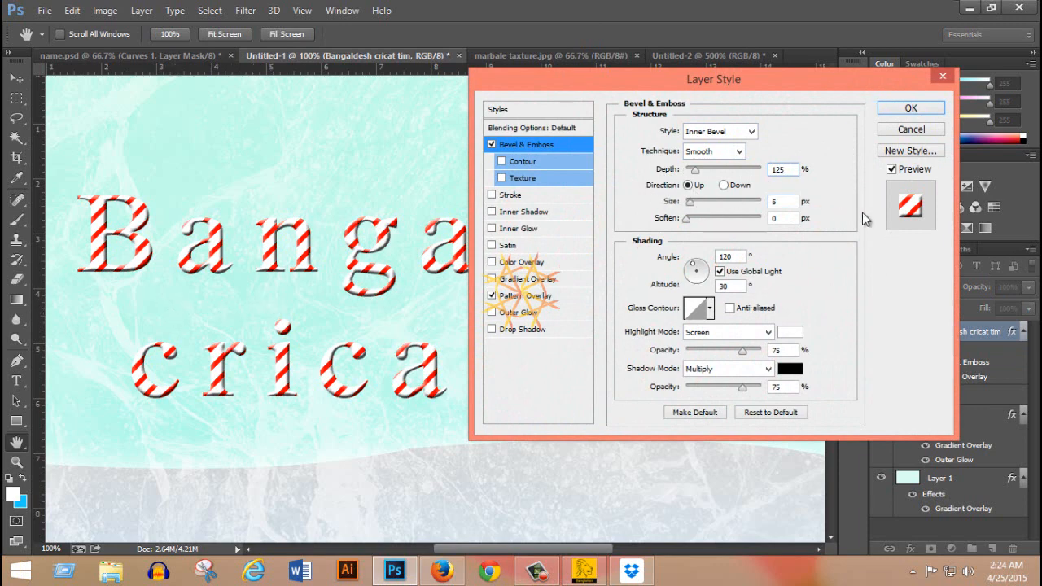
pyautogui.doubleClick(787, 199)
pyautogui.write('10')
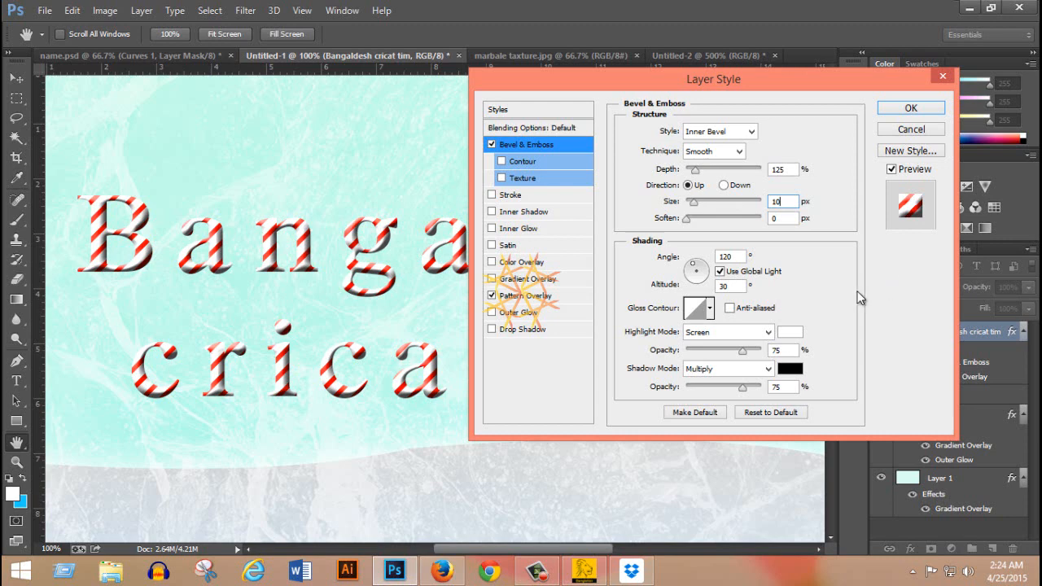
pyautogui.doubleClick(774, 220)
pyautogui.write('2')
# Set the bevel's light angle to -140° and altitude to 26°, keeping global light in use.
pyautogui.click(721, 271)
pyautogui.click(690, 276)
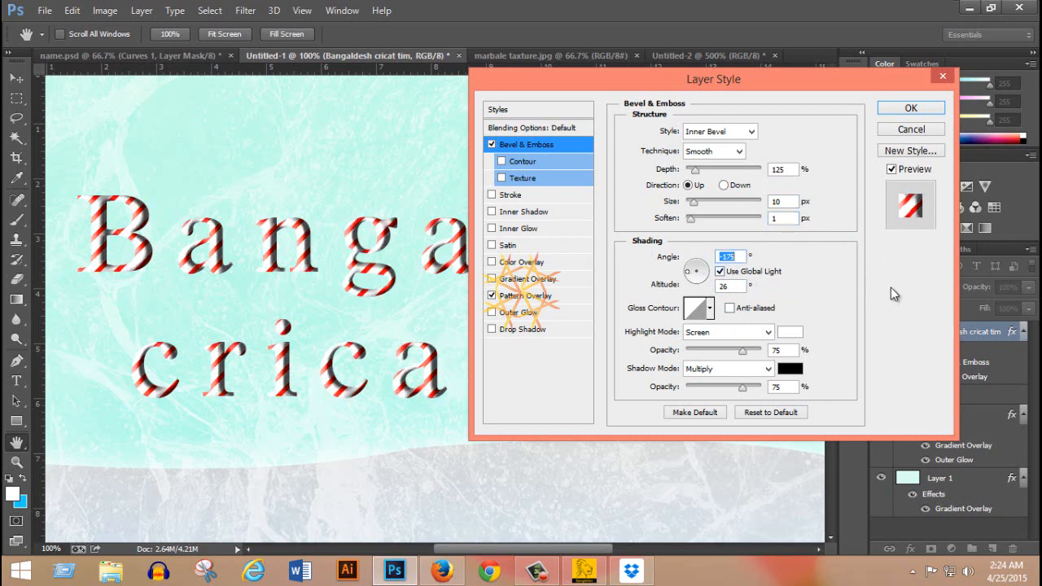
pyautogui.write('-1')
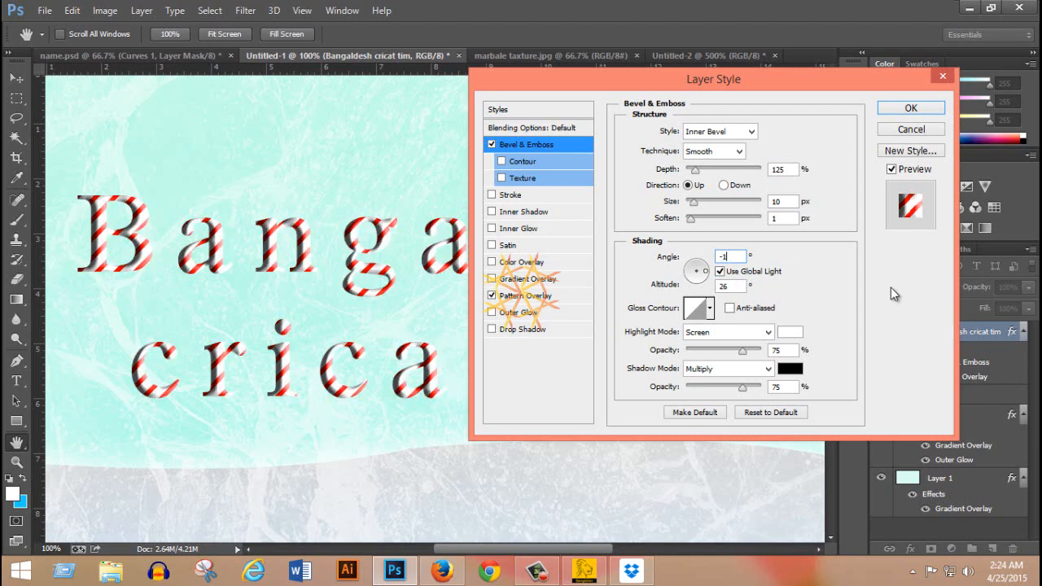
pyautogui.write('40')
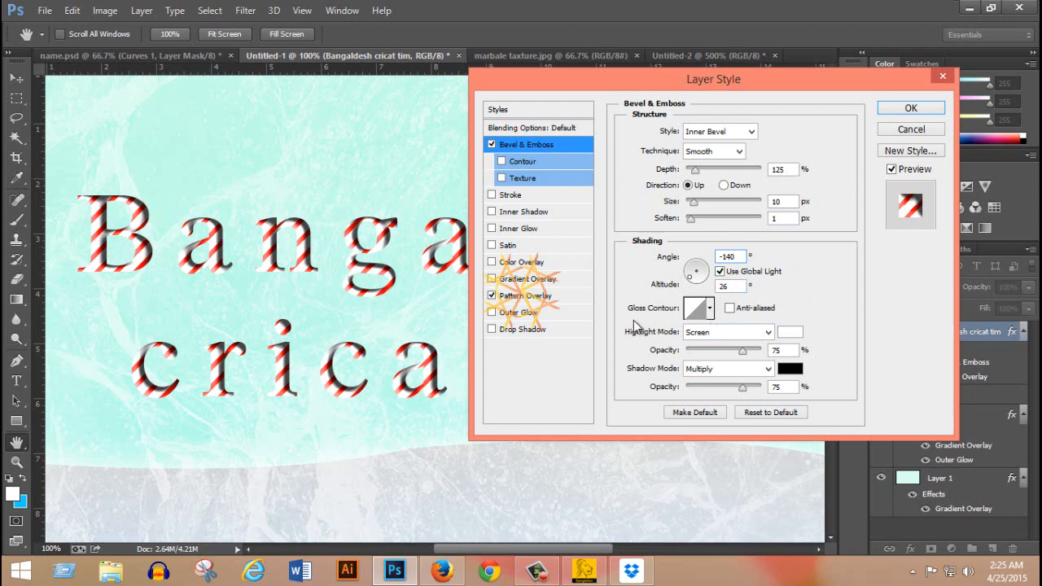
# Display the gloss contour presets as a large list, try Ring - Double and Ring, and choose Gaussian for the bevel.
pyautogui.click(712, 309)
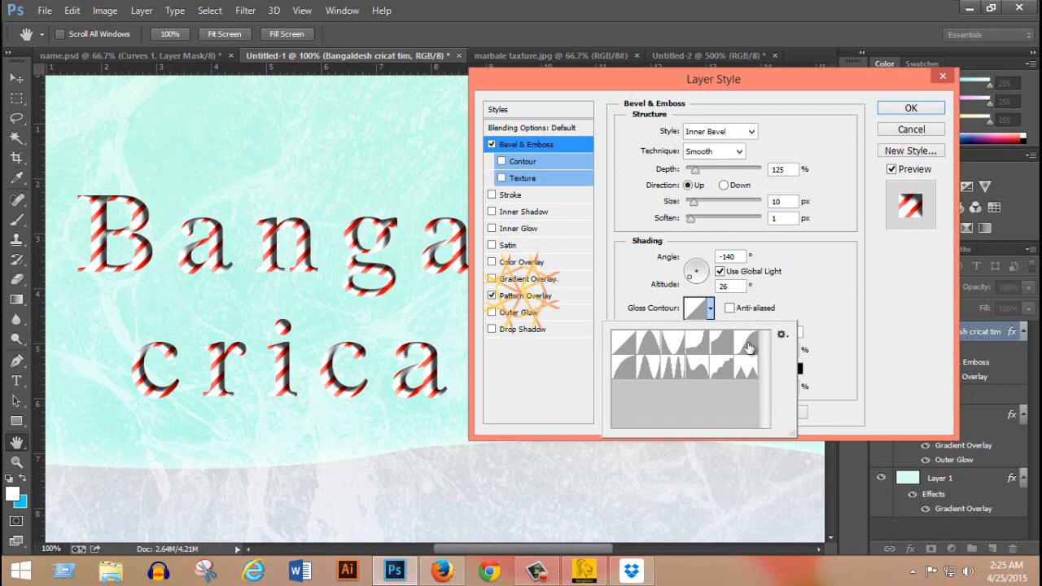
pyautogui.click(783, 336)
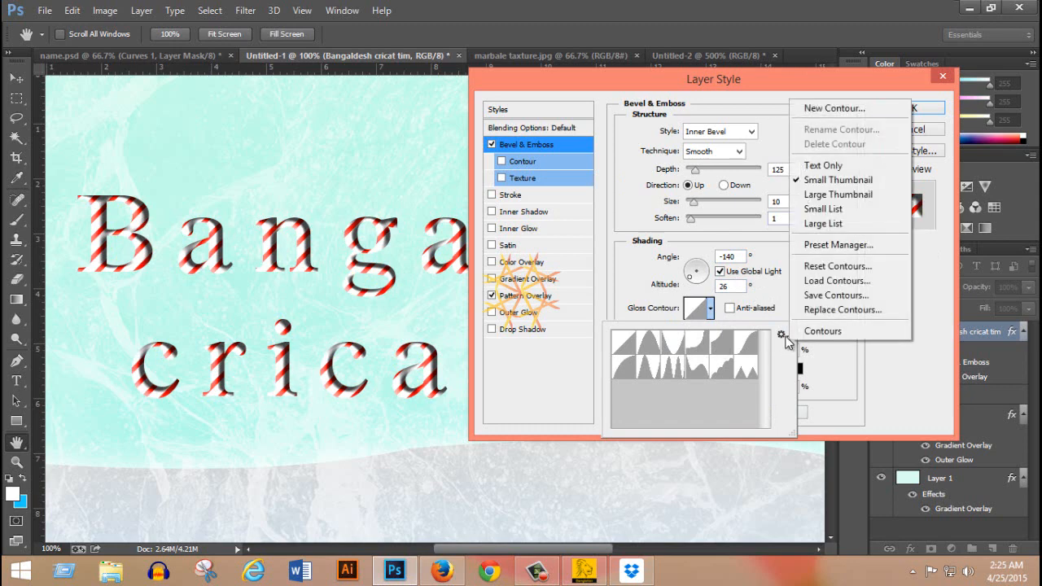
pyautogui.click(851, 226)
pyautogui.scroll(-1, 764, 375)
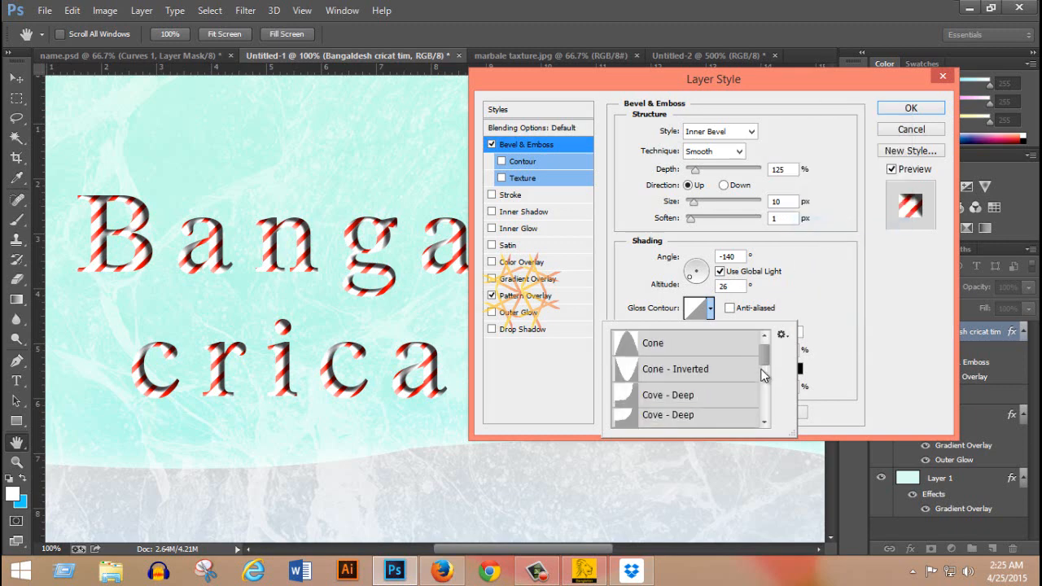
pyautogui.scroll(-2, 764, 376)
pyautogui.scroll(1, 764, 381)
pyautogui.scroll(-1, 763, 385)
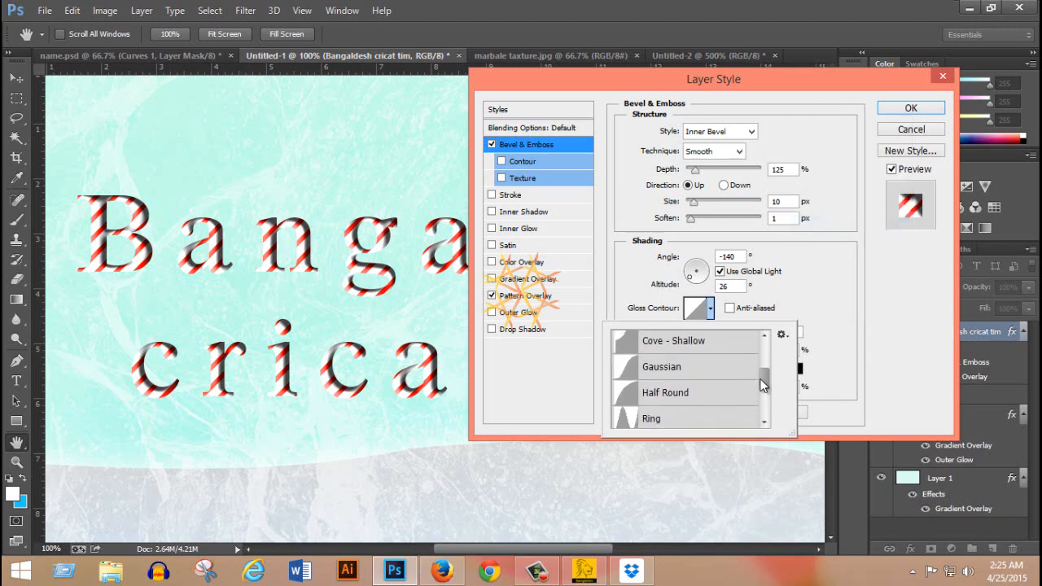
pyautogui.scroll(-4, 762, 385)
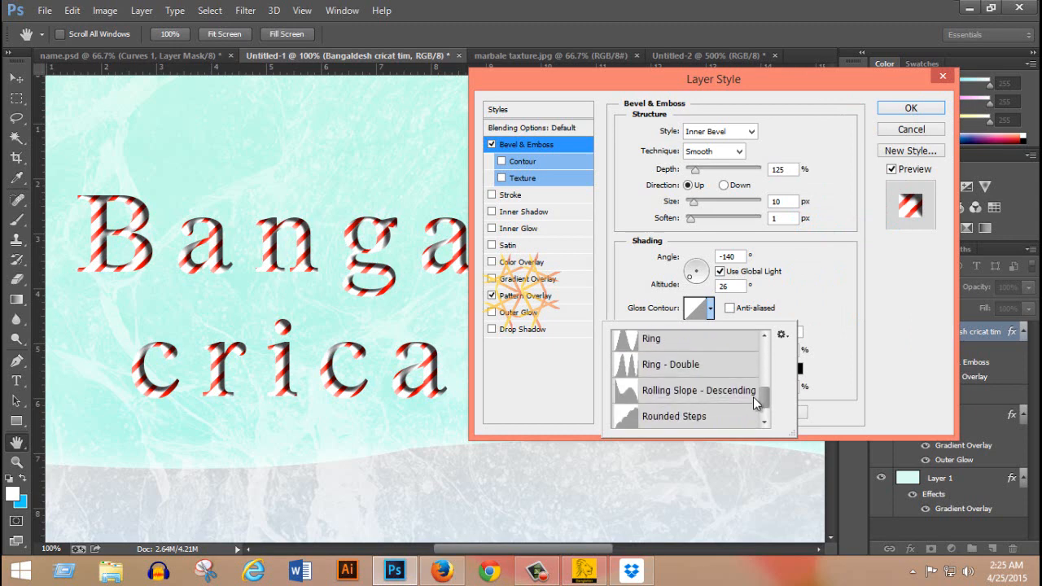
pyautogui.click(685, 367)
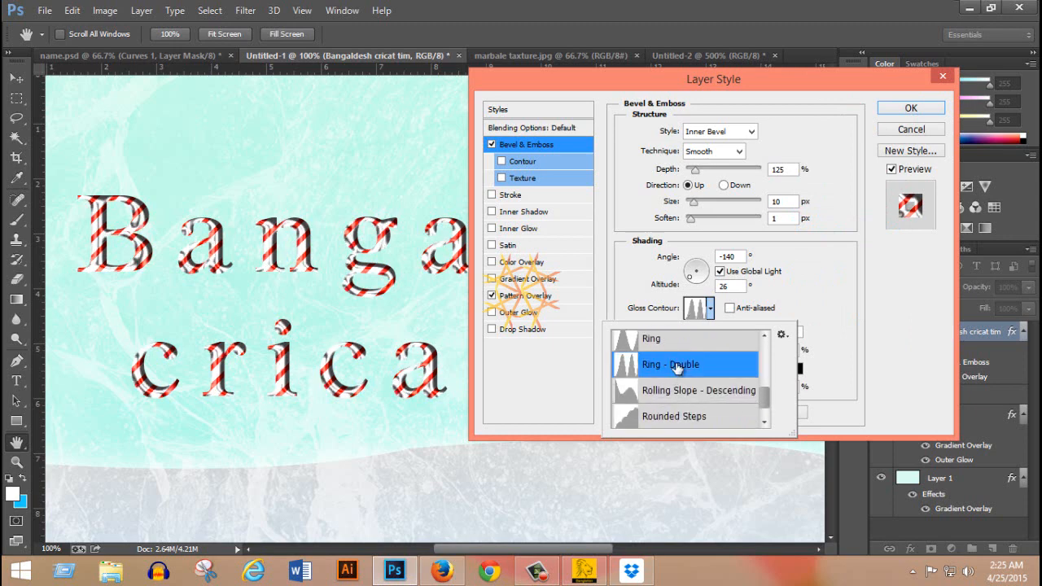
pyautogui.click(680, 347)
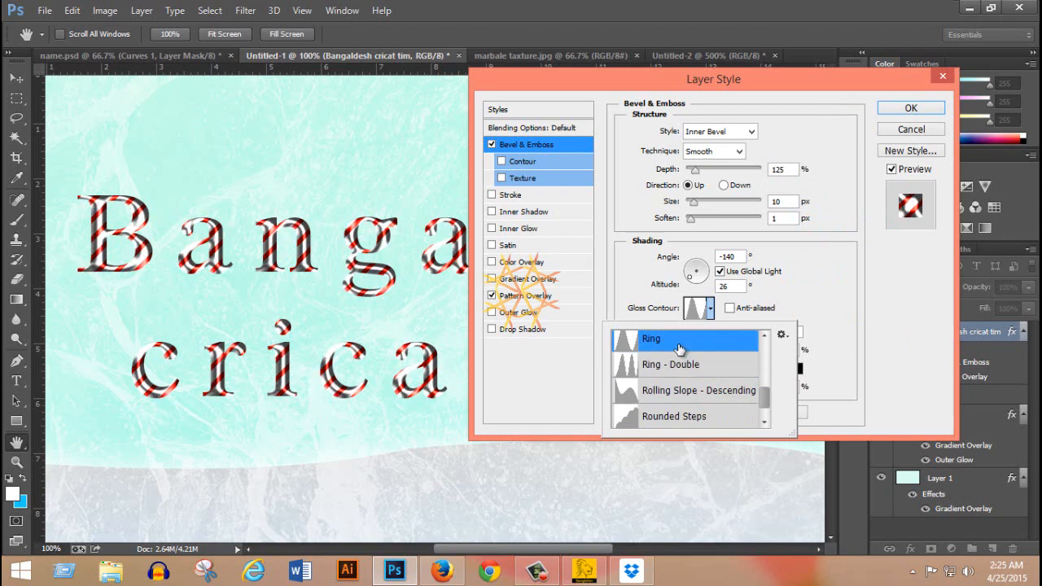
pyautogui.press('Up')
pyautogui.press('Up')
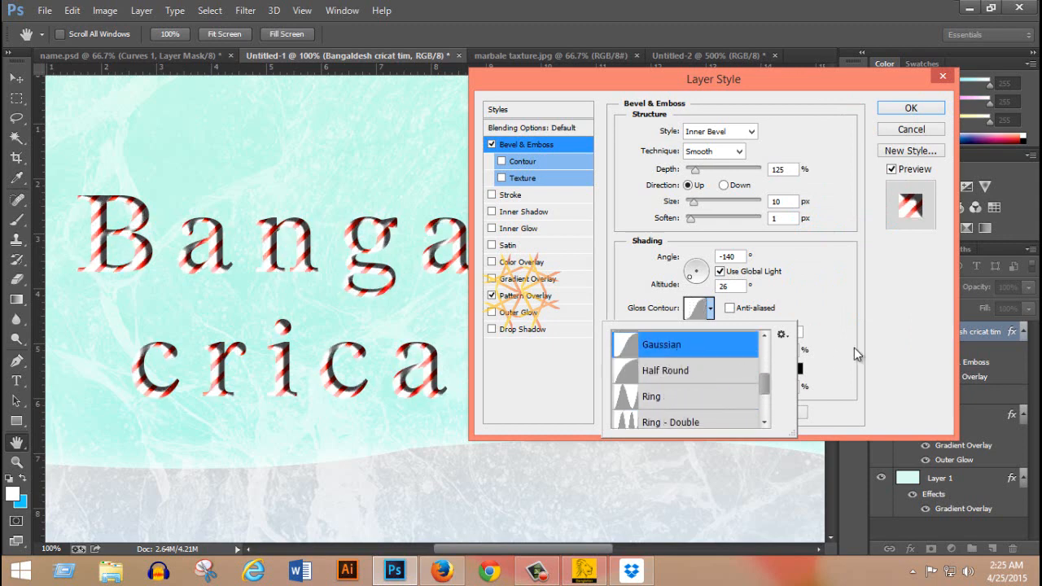
pyautogui.click(843, 300)
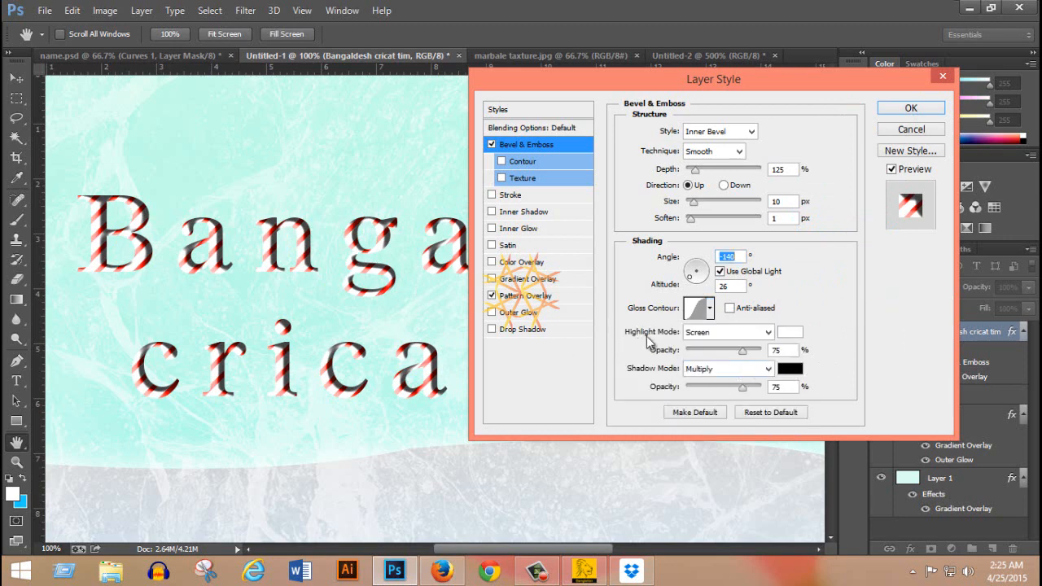
# Try Linear Burn, Lighten and Color Burn as the bevel's highlight mode, with highlight opacity at 44%.
pyautogui.click(765, 332)
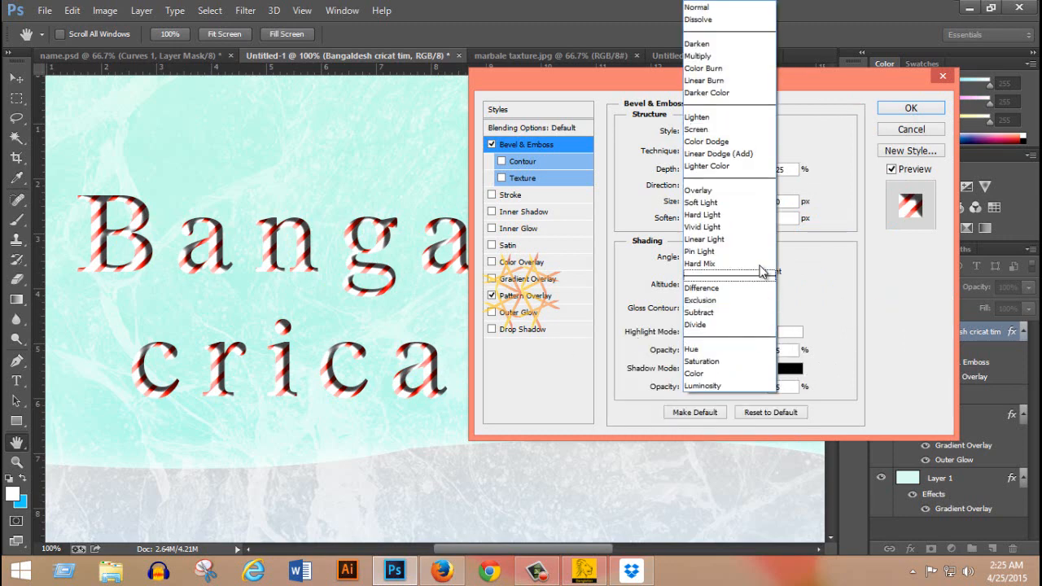
pyautogui.click(750, 80)
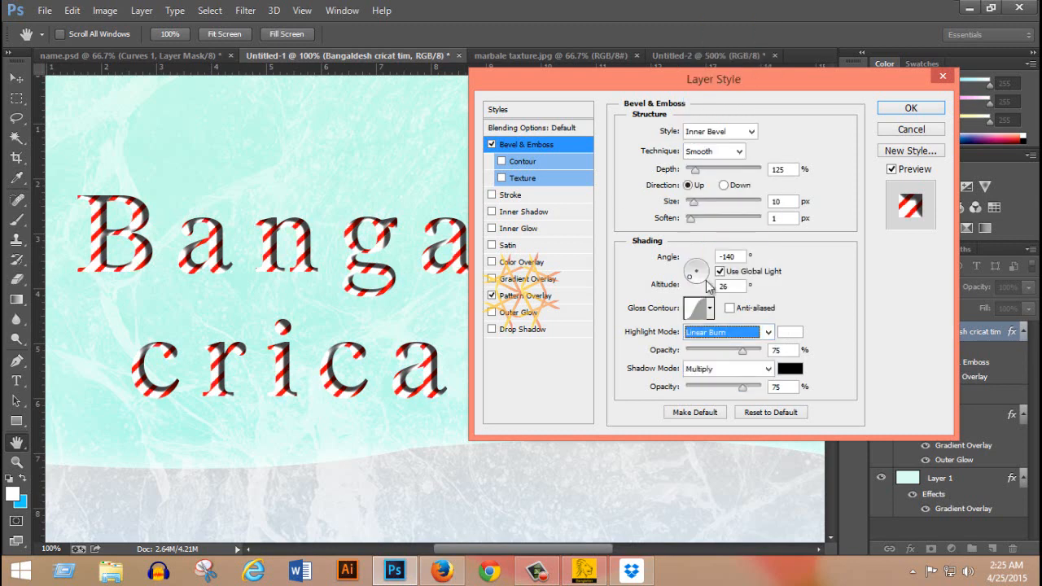
pyautogui.click(741, 352)
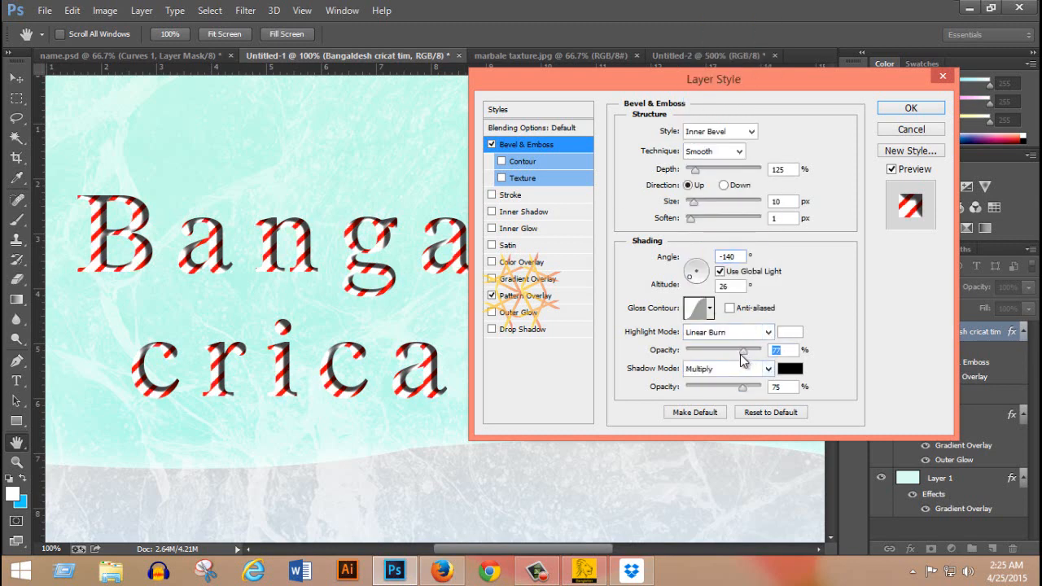
pyautogui.moveTo(710, 355); pyautogui.dragTo(719, 357)
pyautogui.click(746, 332)
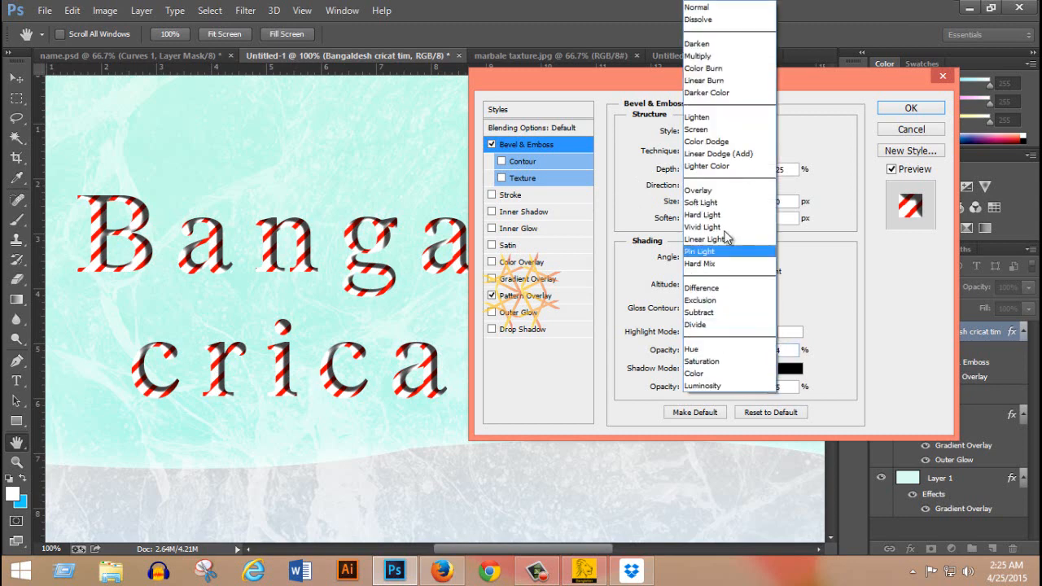
pyautogui.click(727, 118)
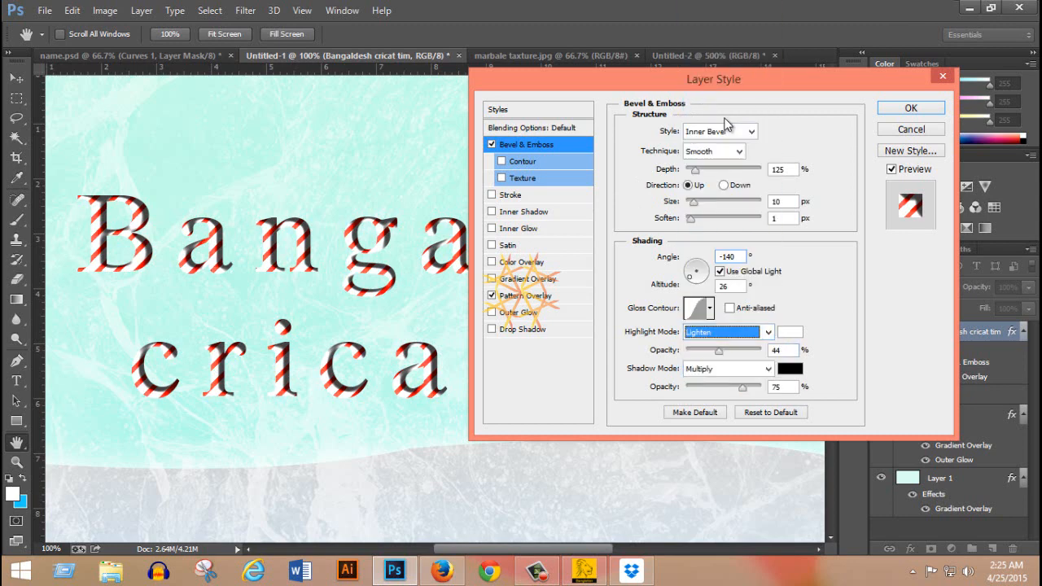
pyautogui.click(768, 332)
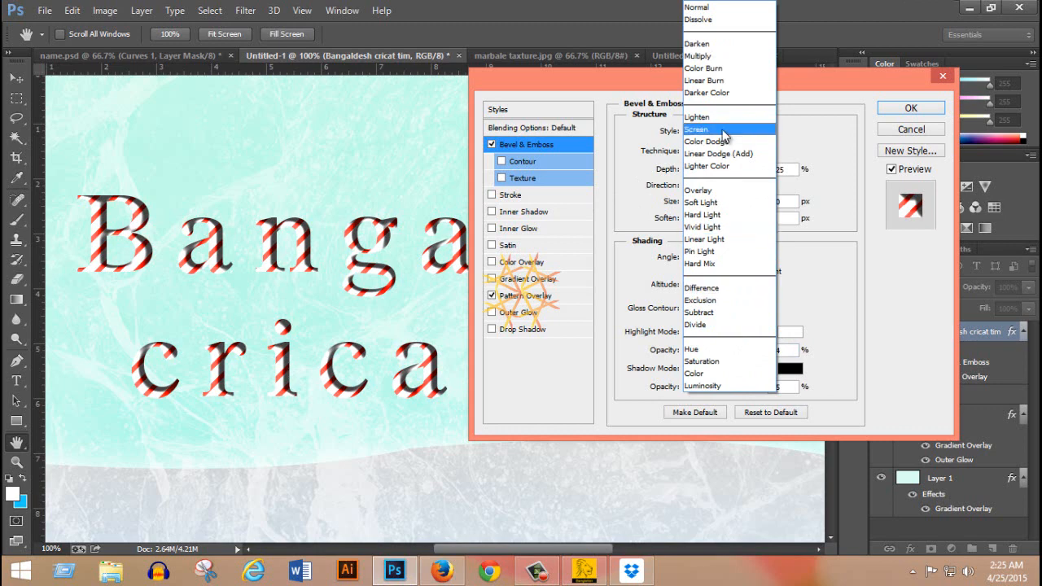
pyautogui.click(724, 68)
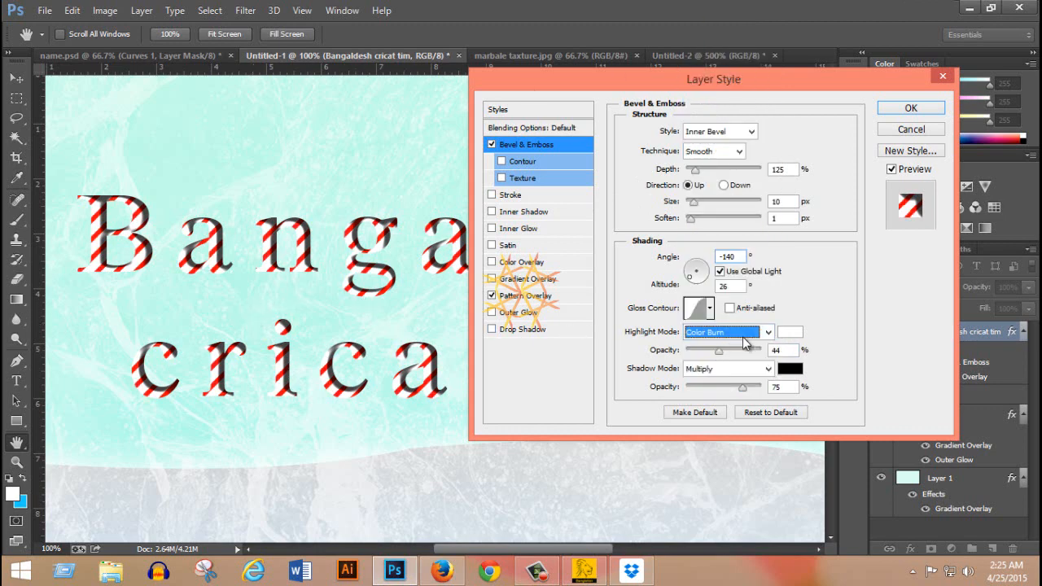
# Set the bevel's highlight mode to Screen and its highlight opacity to 74%.
pyautogui.click(768, 332)
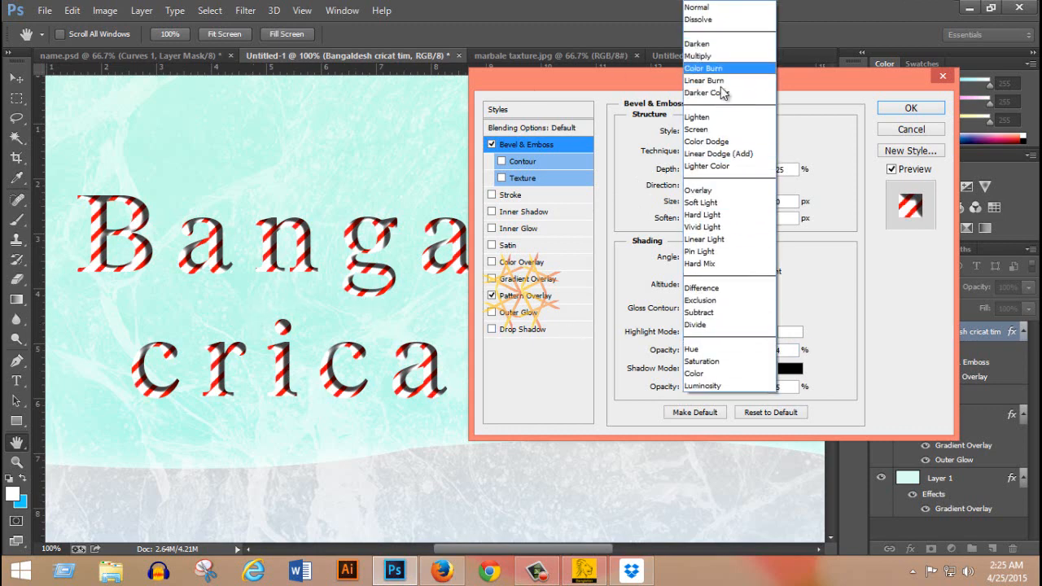
pyautogui.click(708, 129)
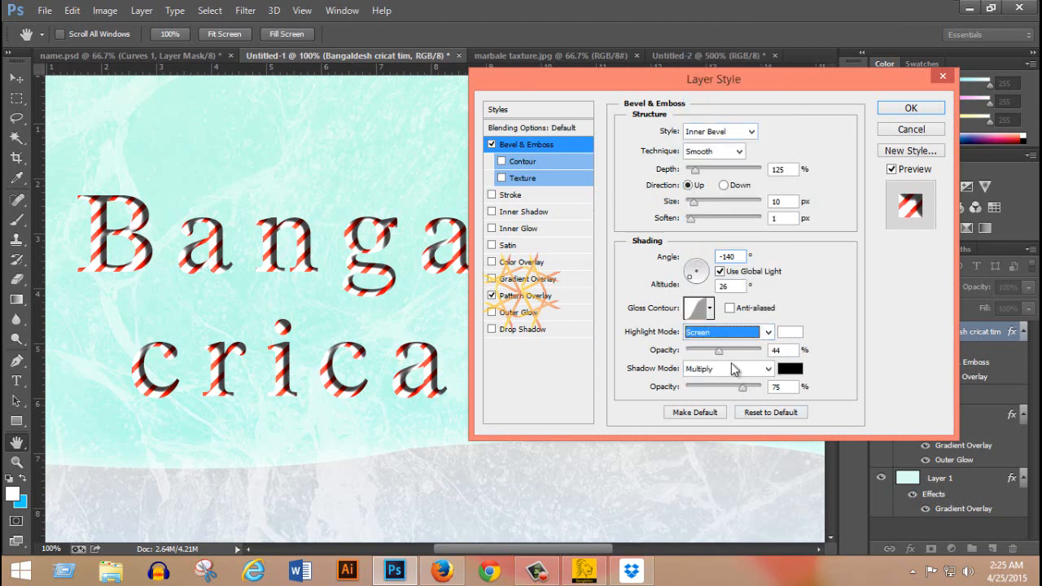
pyautogui.click(719, 350)
pyautogui.moveTo(731, 350); pyautogui.dragTo(732, 347)
pyautogui.moveTo(739, 354); pyautogui.dragTo(742, 355)
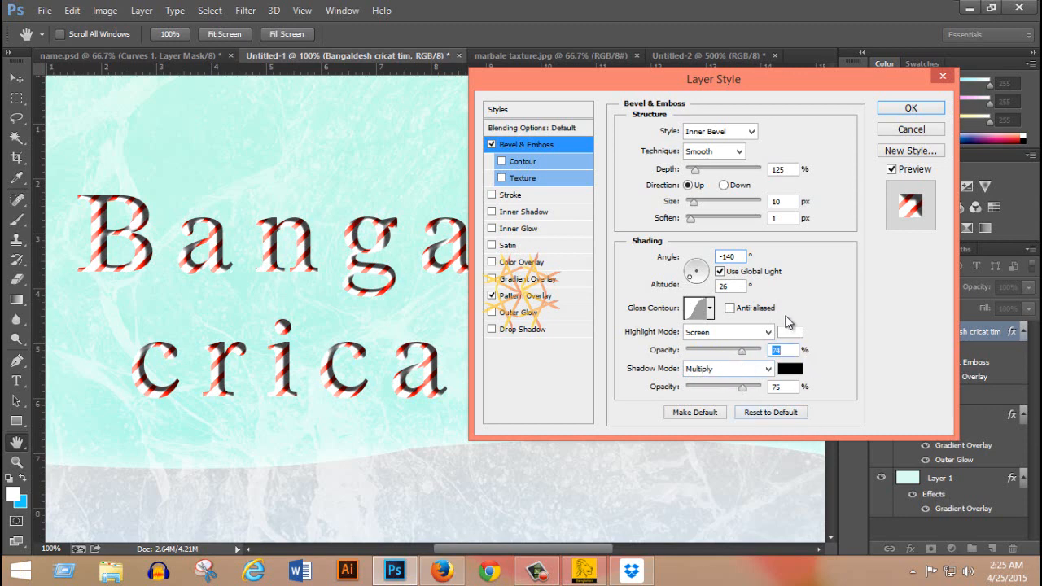
# Set the bevel's shadow mode to Darker Color and its shadow opacity to 57%.
pyautogui.click(757, 371)
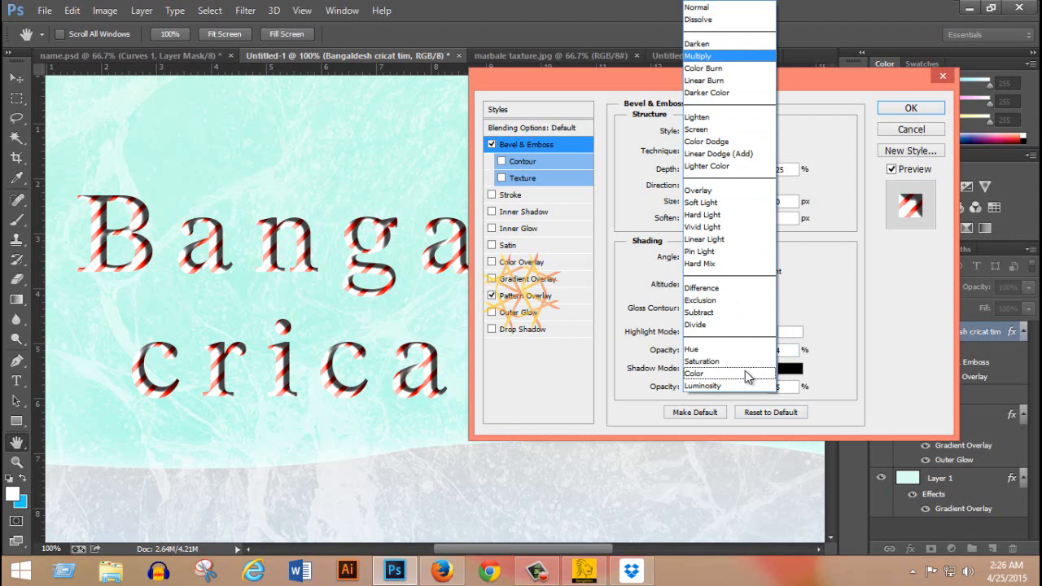
pyautogui.click(735, 93)
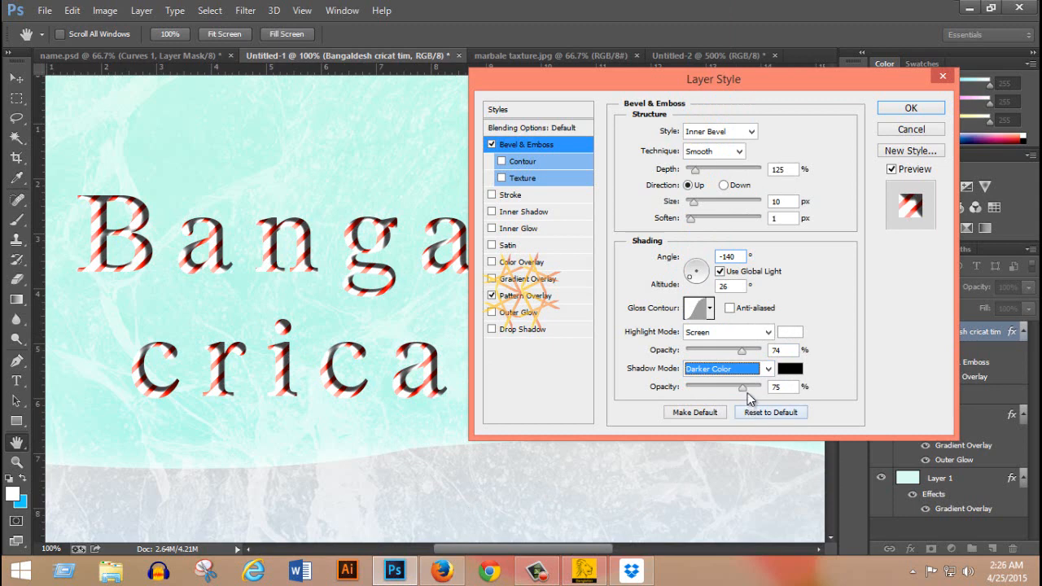
pyautogui.moveTo(743, 389); pyautogui.dragTo(728, 390)
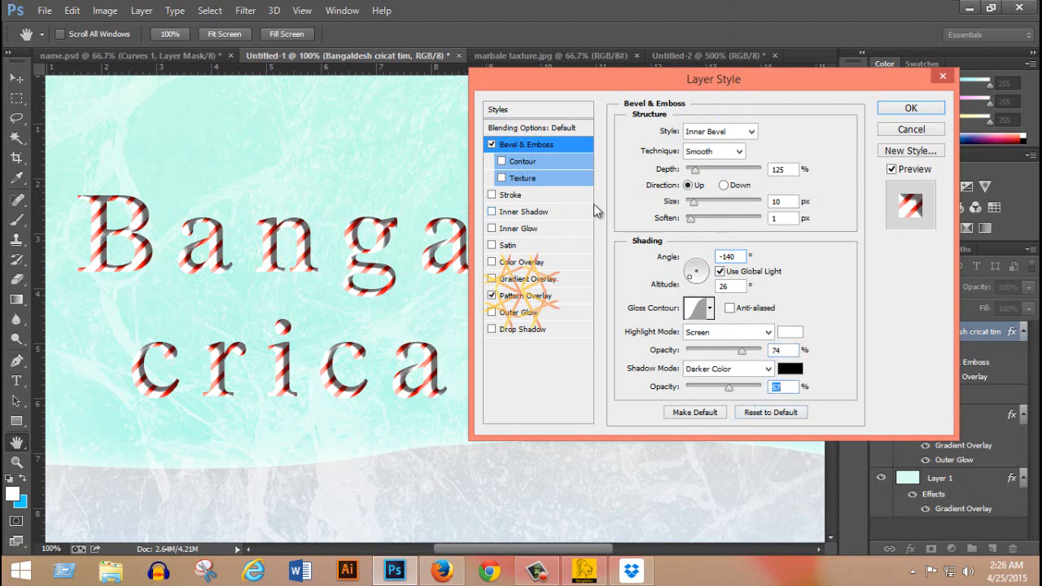
# Add an Inner Shadow to the text layer, try Color Burn as its blend mode, and choose Linear Burn.
pyautogui.click(537, 212)
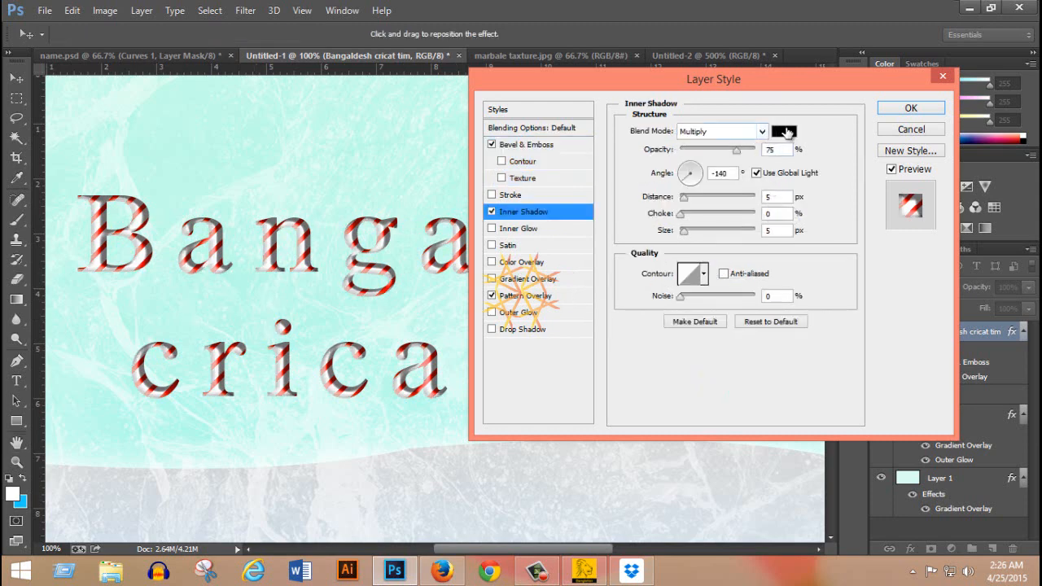
pyautogui.click(759, 132)
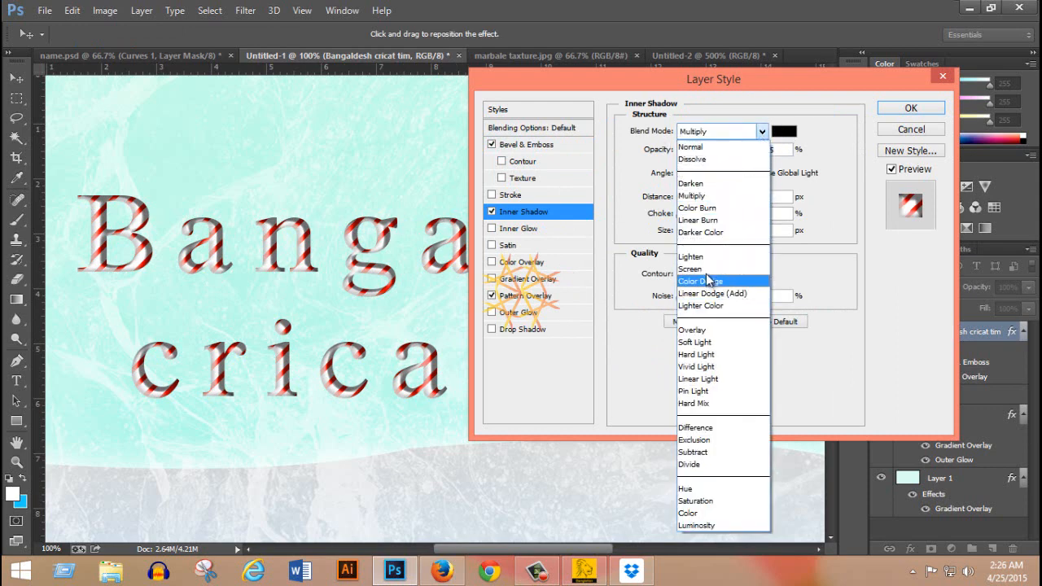
pyautogui.click(731, 215)
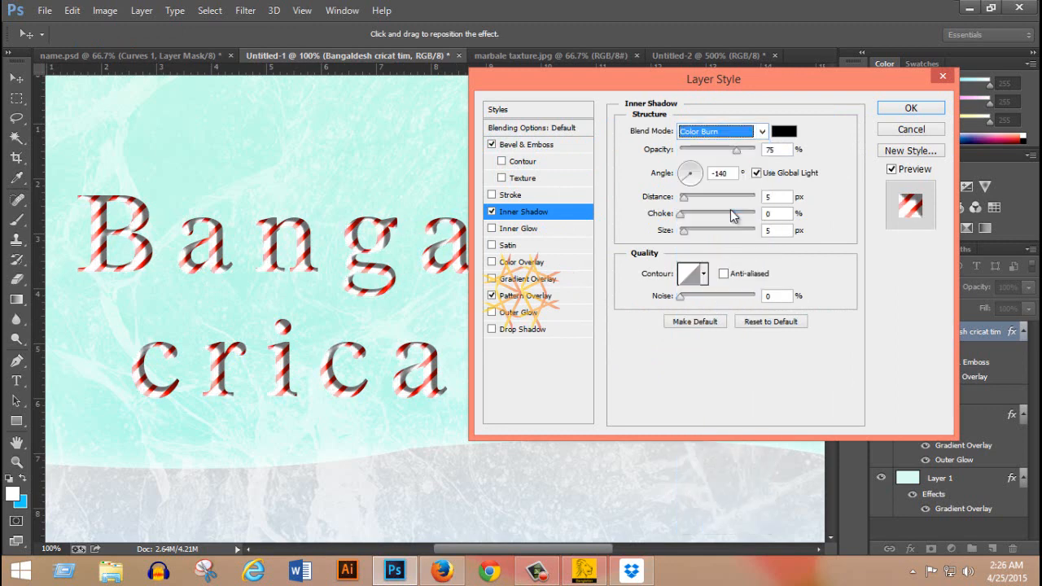
pyautogui.click(762, 132)
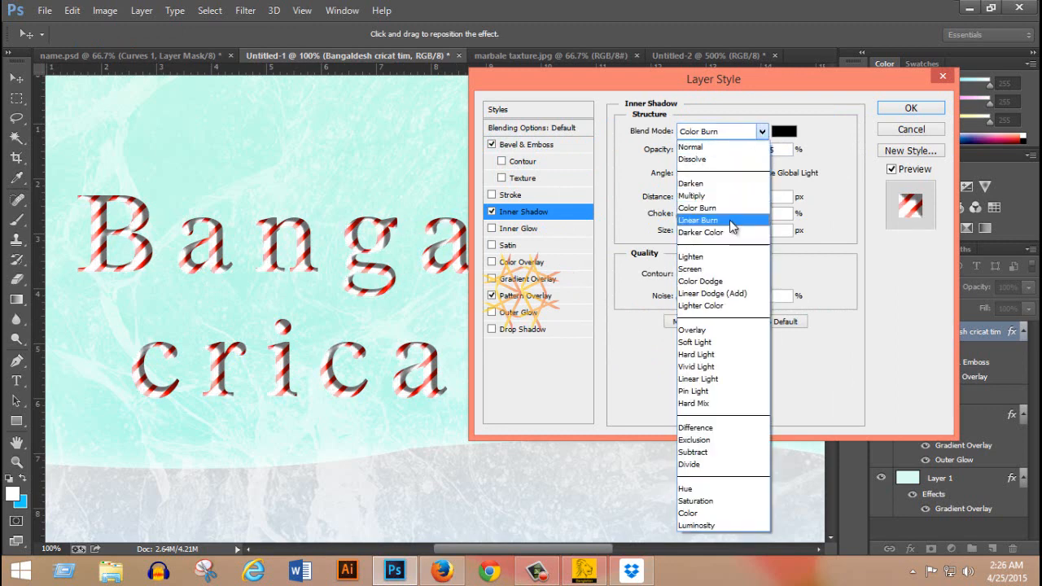
pyautogui.click(730, 220)
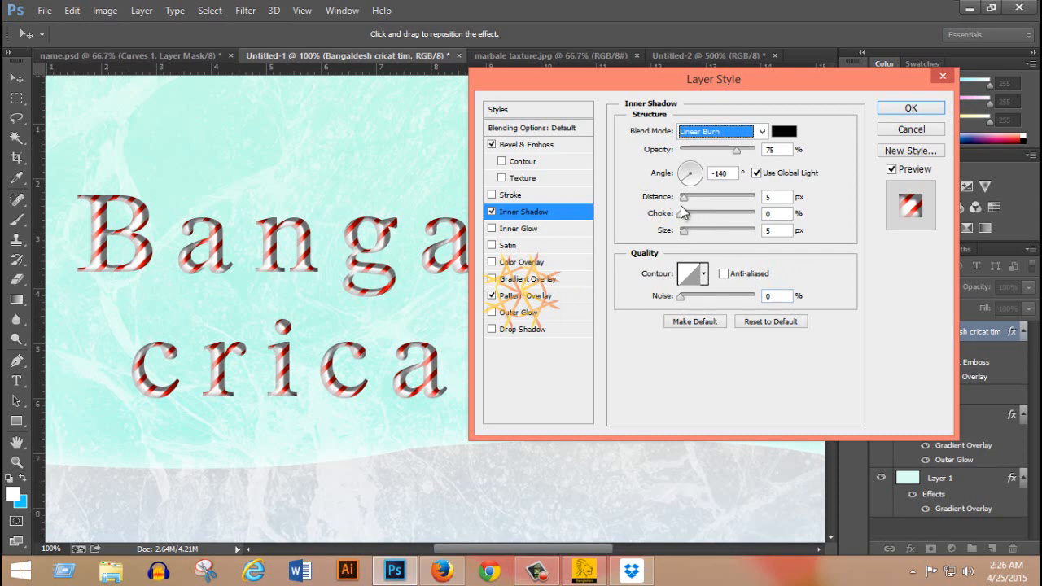
# Set the inner shadow's distance and size to 13 px each and choose the Gaussian contour.
pyautogui.moveTo(684, 203); pyautogui.dragTo(690, 204)
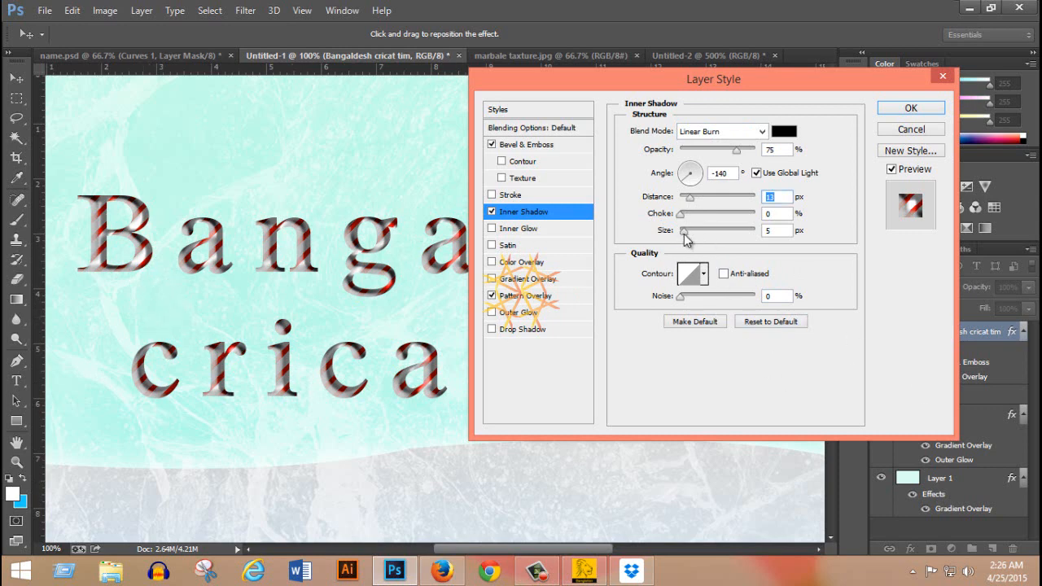
pyautogui.moveTo(685, 239); pyautogui.dragTo(690, 238)
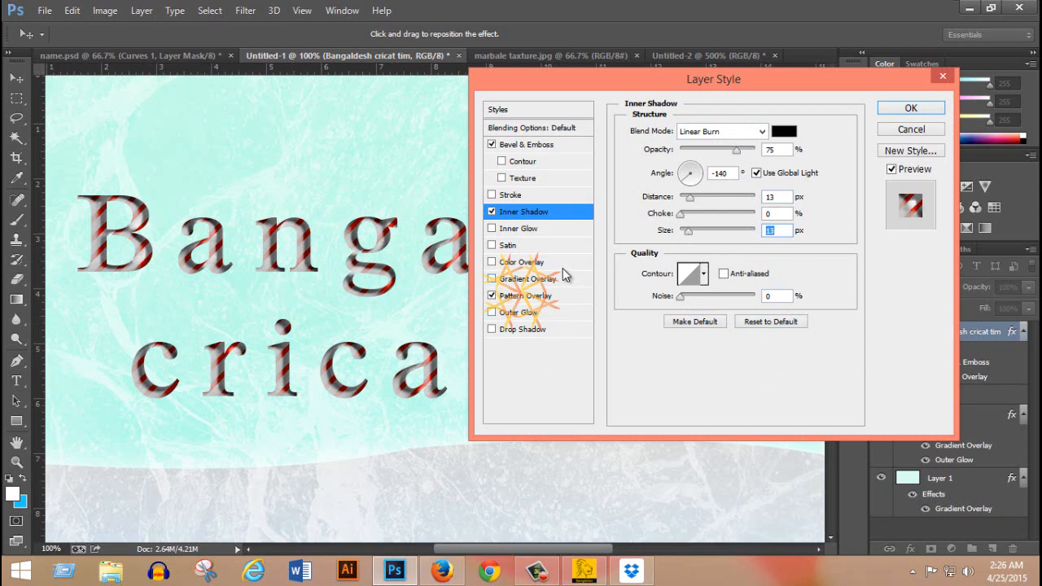
pyautogui.click(705, 281)
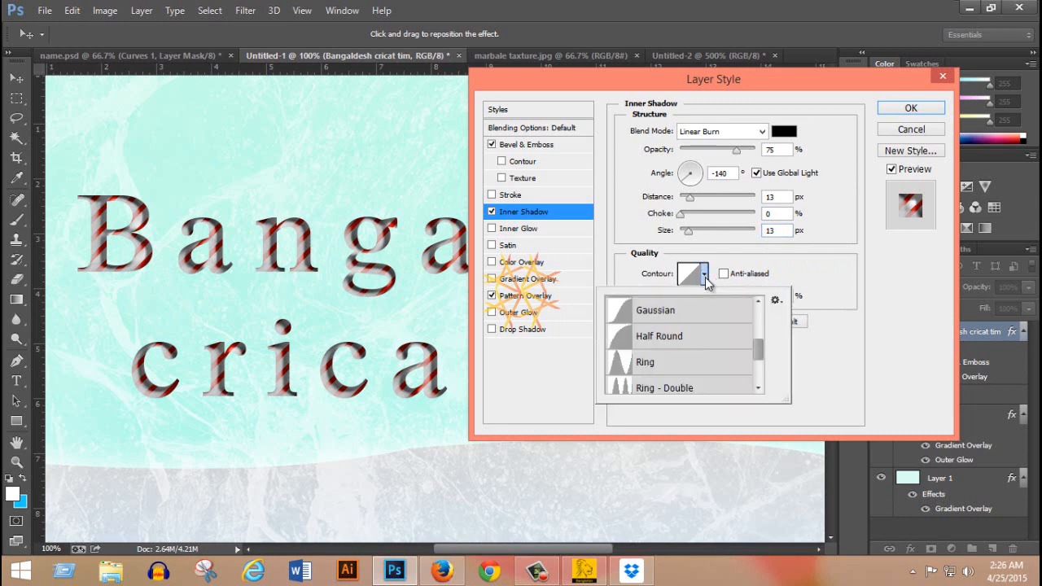
pyautogui.click(629, 315)
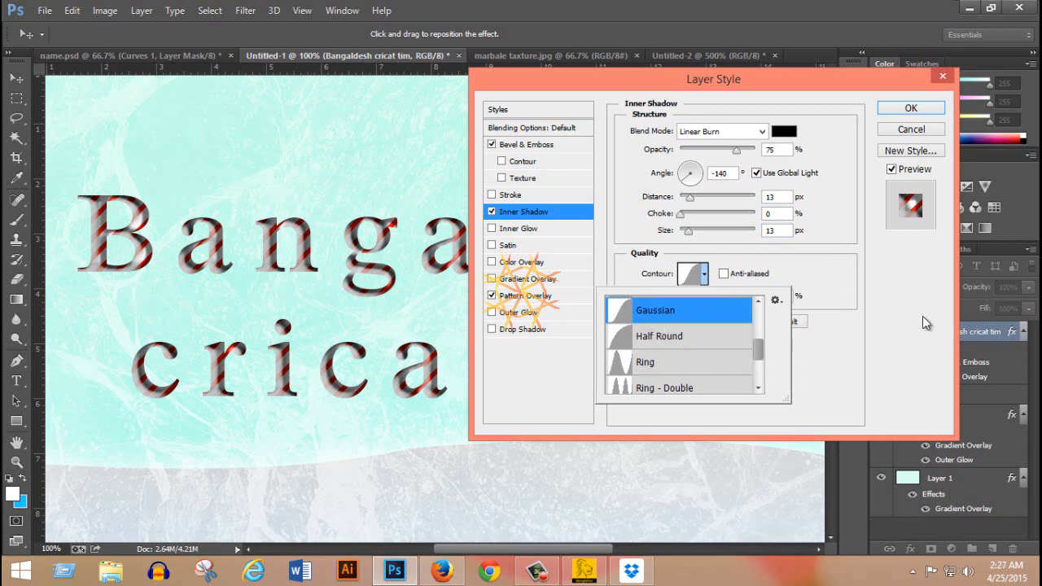
pyautogui.click(893, 310)
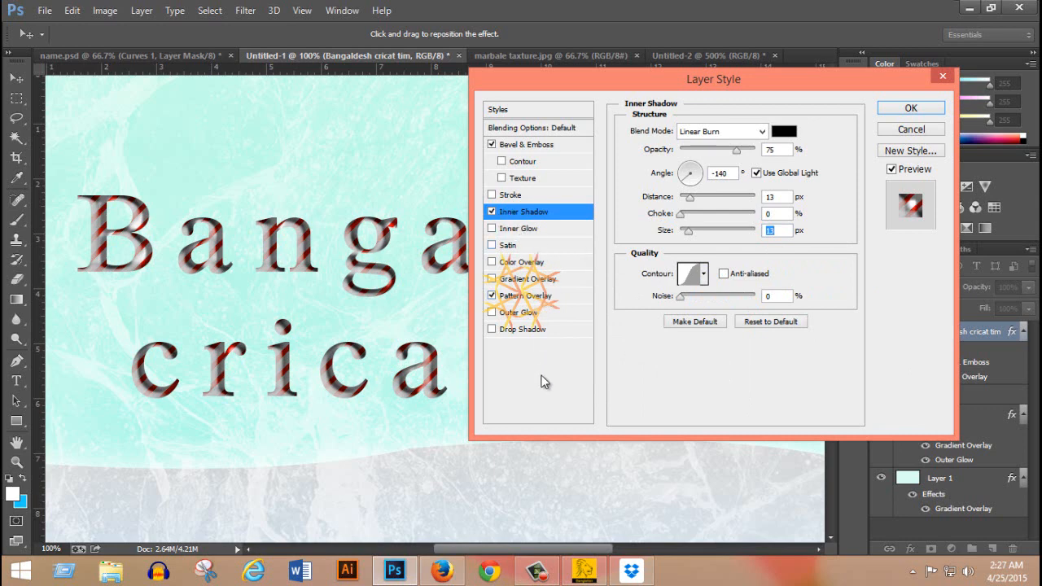
# Add a white (ffffff) Outer Glow to the text layer with Linear Burn as its blend mode.
pyautogui.click(521, 312)
pyautogui.click(633, 177)
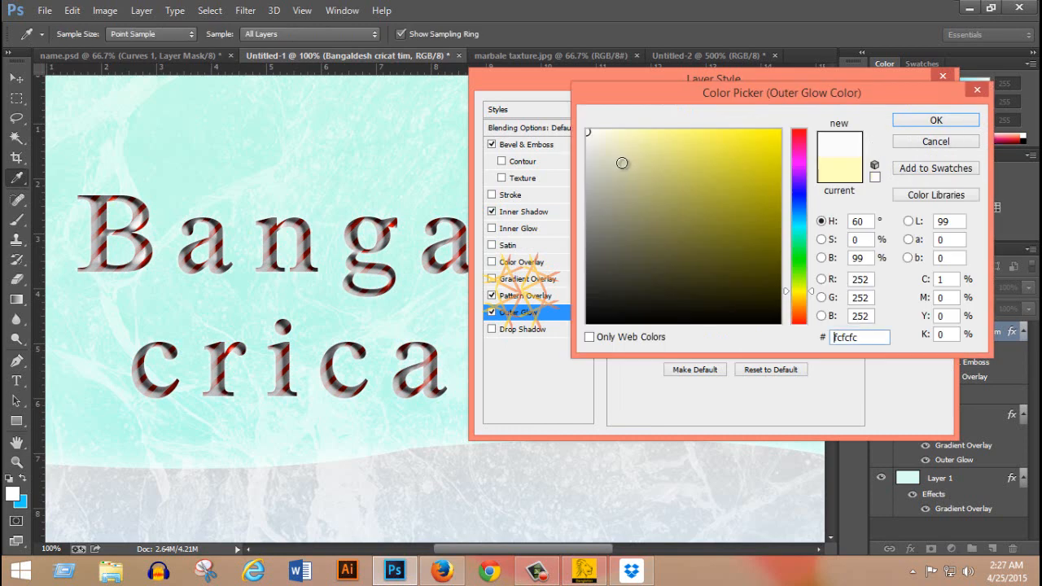
pyautogui.click(874, 176)
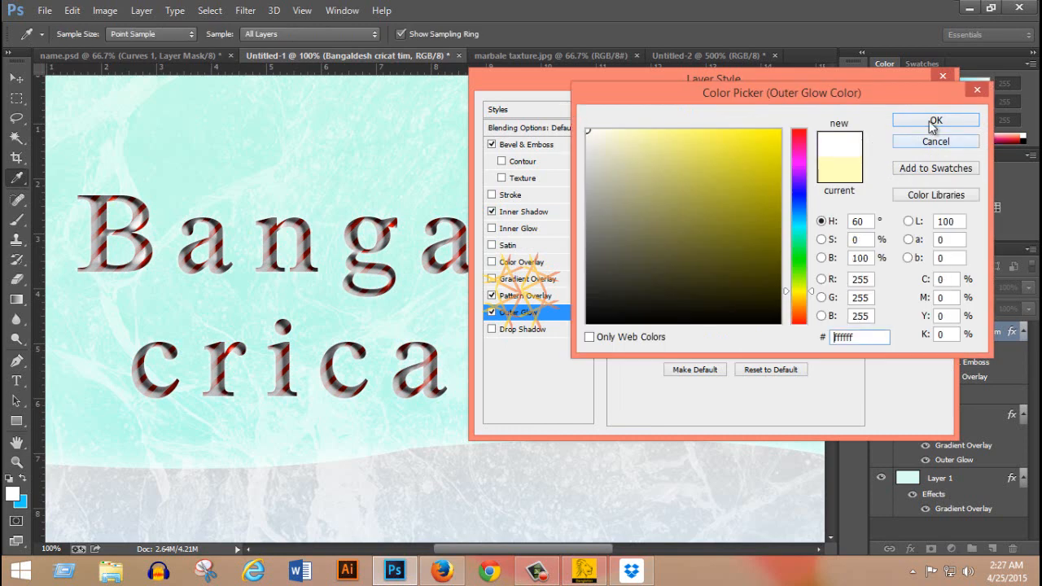
pyautogui.click(934, 122)
pyautogui.click(762, 131)
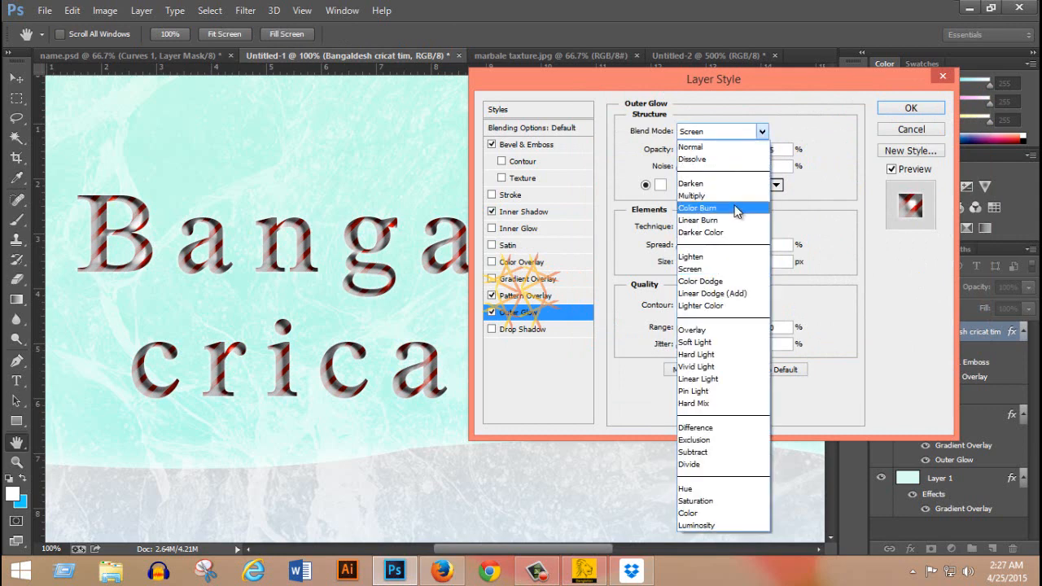
pyautogui.click(730, 221)
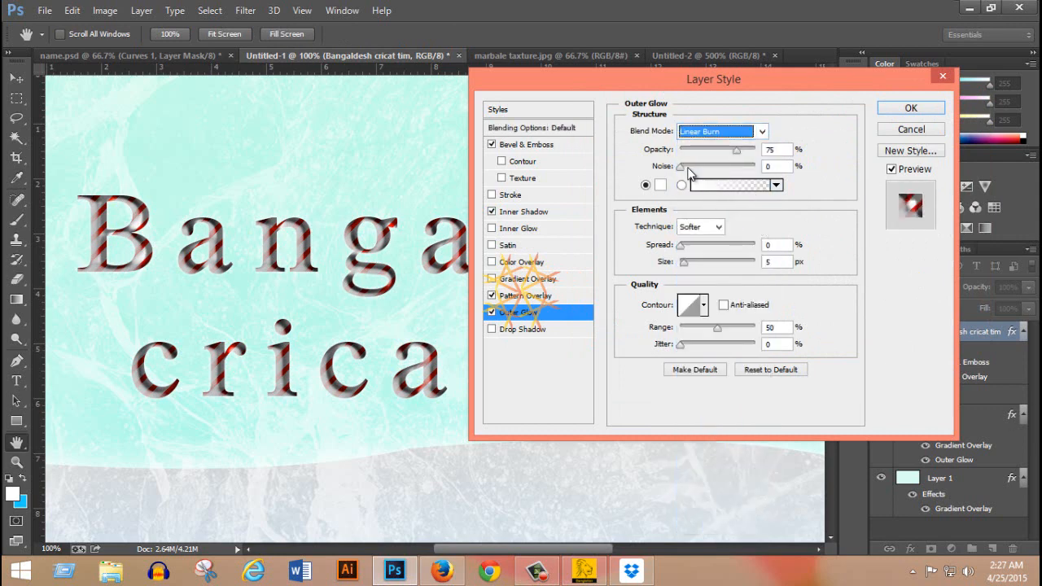
# Set the outer glow's noise to 26%, spread to 16%, size to 29 px and range to 60%, with the Ring contour.
pyautogui.moveTo(682, 167); pyautogui.dragTo(702, 172)
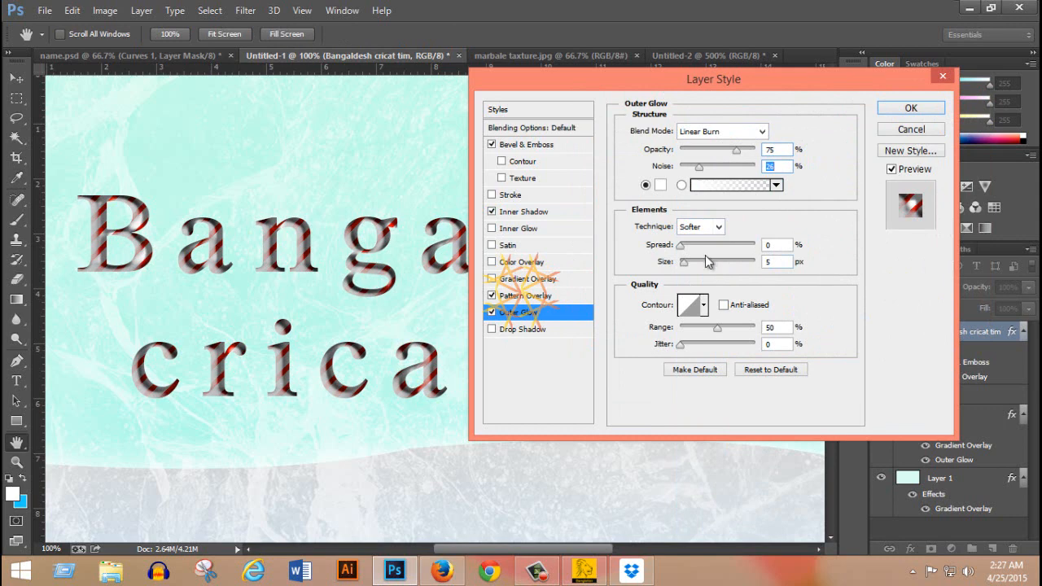
pyautogui.moveTo(689, 267); pyautogui.dragTo(694, 245)
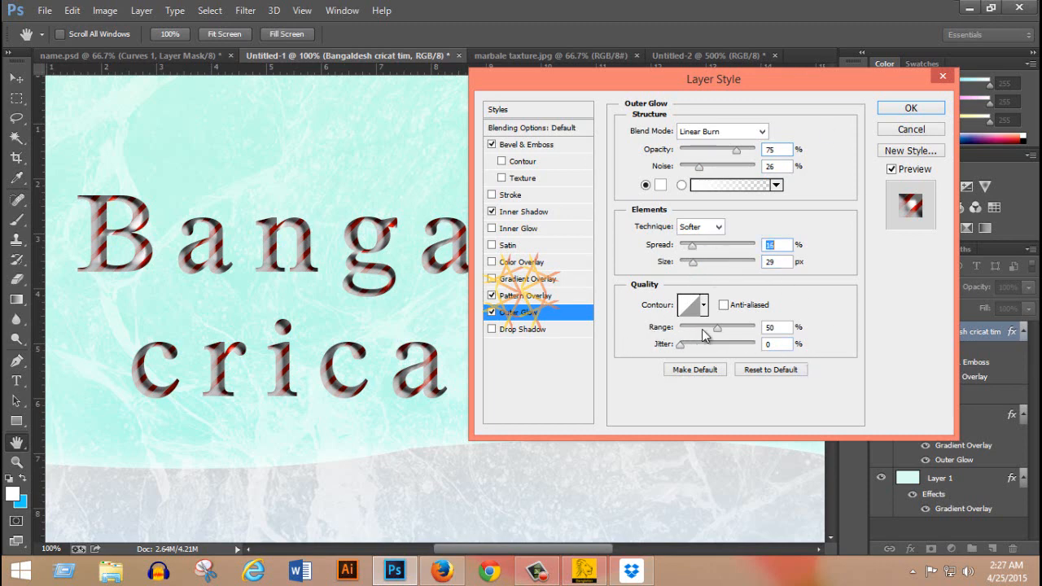
pyautogui.doubleClick(778, 326)
pyautogui.click(704, 304)
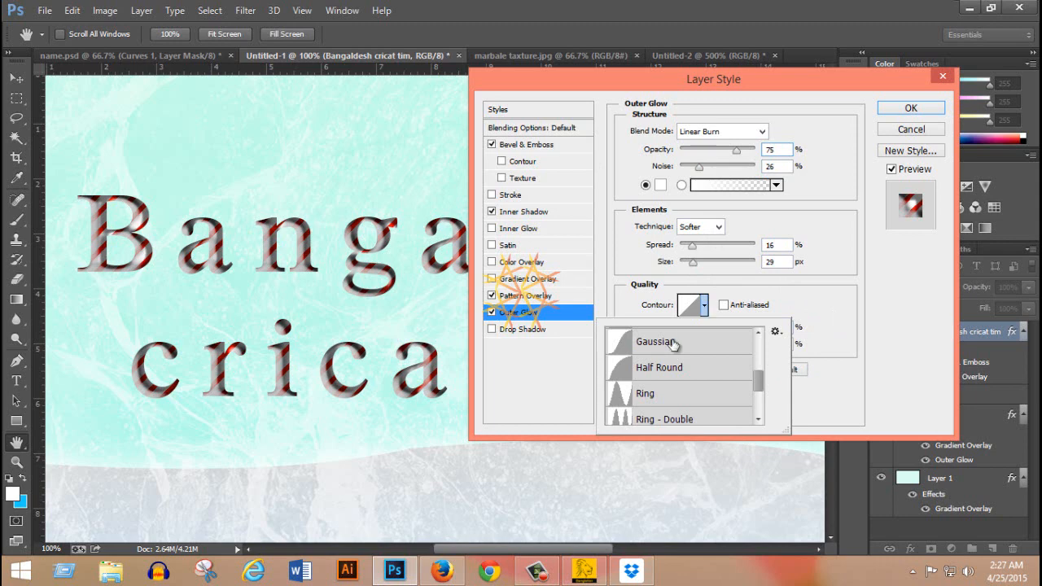
pyautogui.click(621, 397)
pyautogui.click(869, 397)
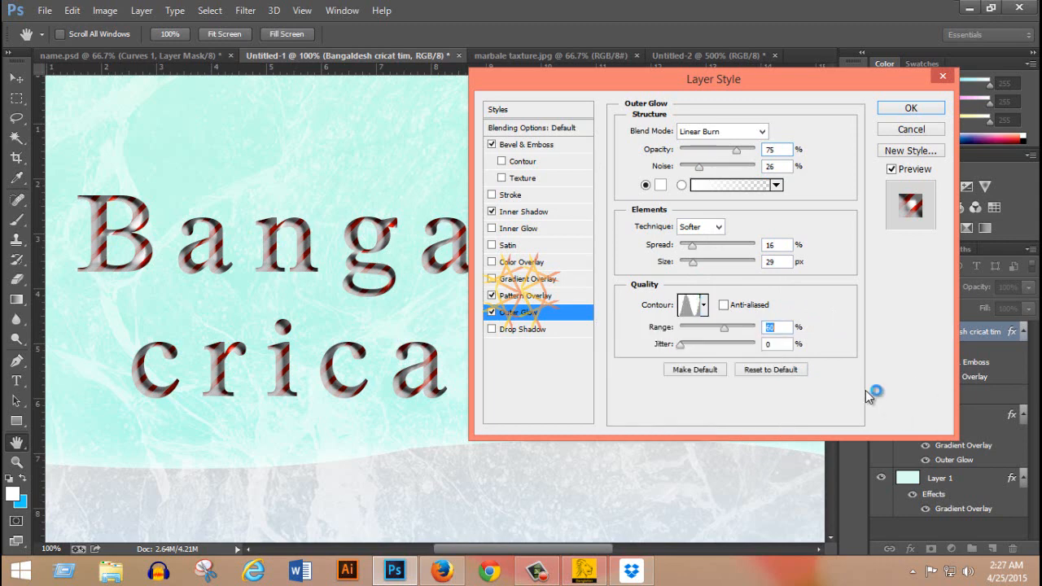
# Try dark gray 3d3d3d as the outer glow colour, return it to white, and toggle the effect off and on.
pyautogui.click(660, 186)
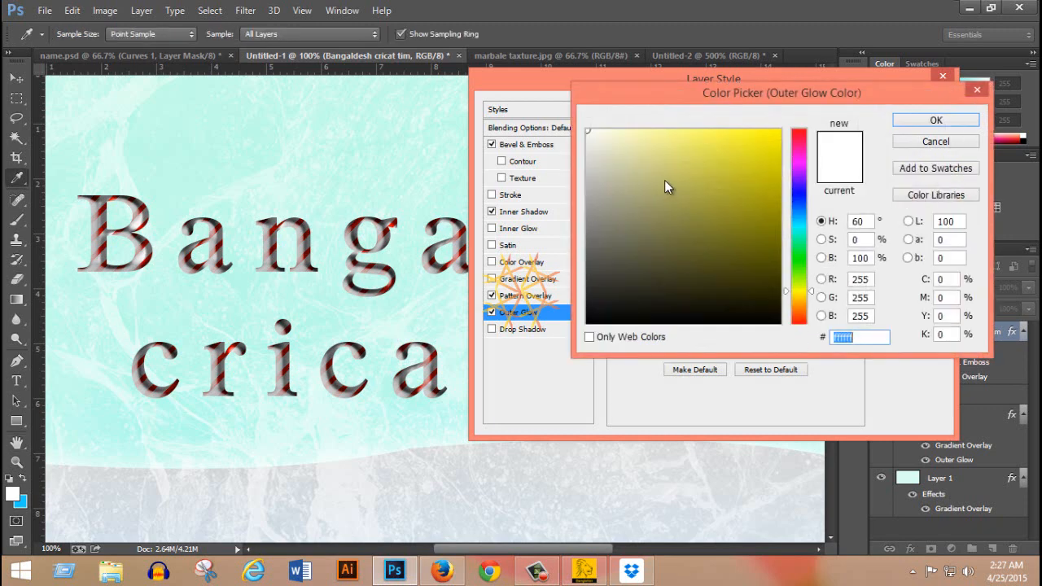
pyautogui.moveTo(664, 180); pyautogui.dragTo(535, 282)
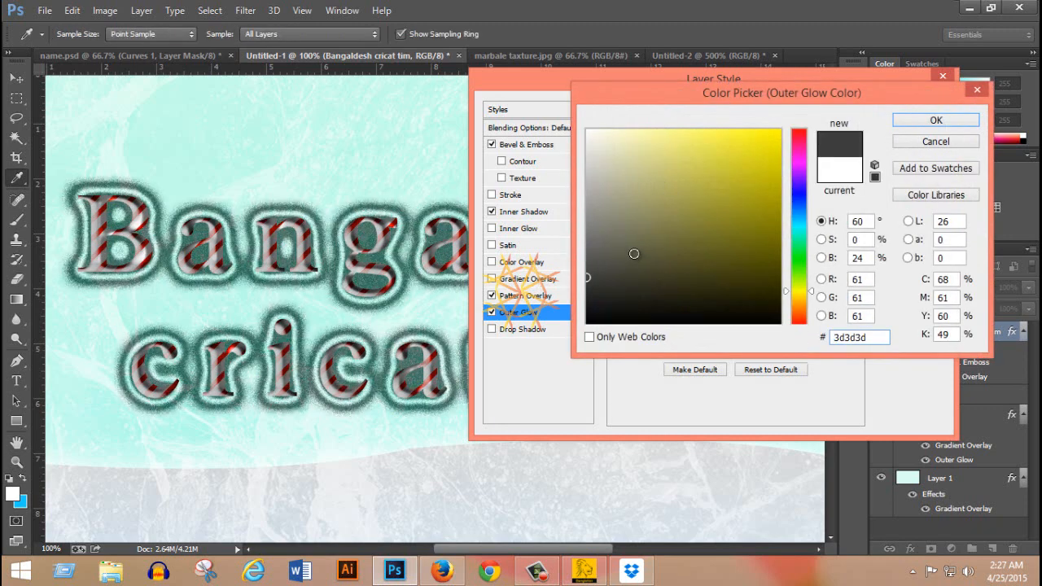
pyautogui.moveTo(587, 273)
pyautogui.mouseDown()
pyautogui.moveTo(582, 245)
pyautogui.moveTo(554, 218)
pyautogui.moveTo(587, 213)
pyautogui.moveTo(542, 104)
pyautogui.mouseUp()
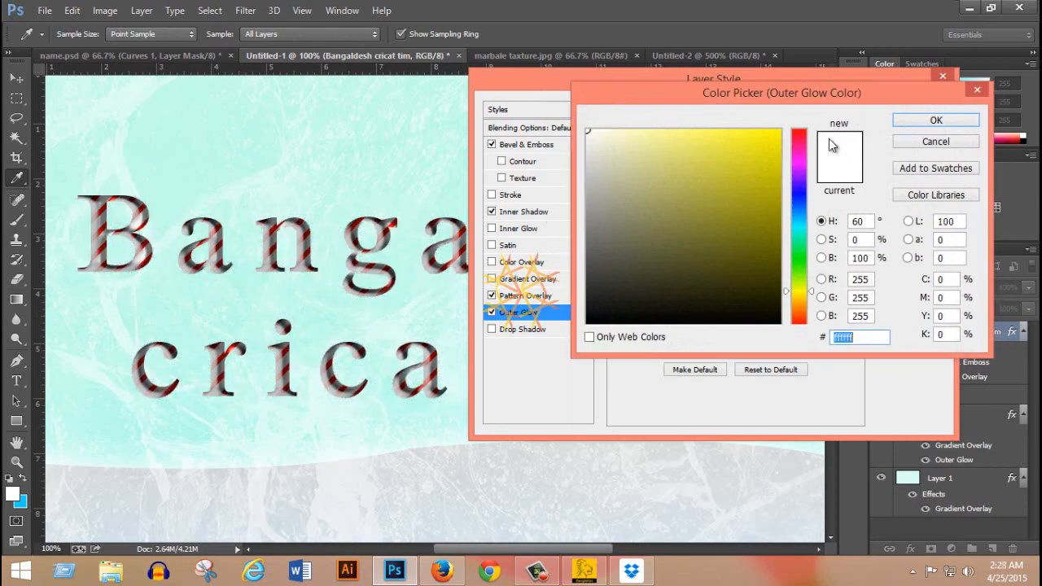
pyautogui.click(936, 120)
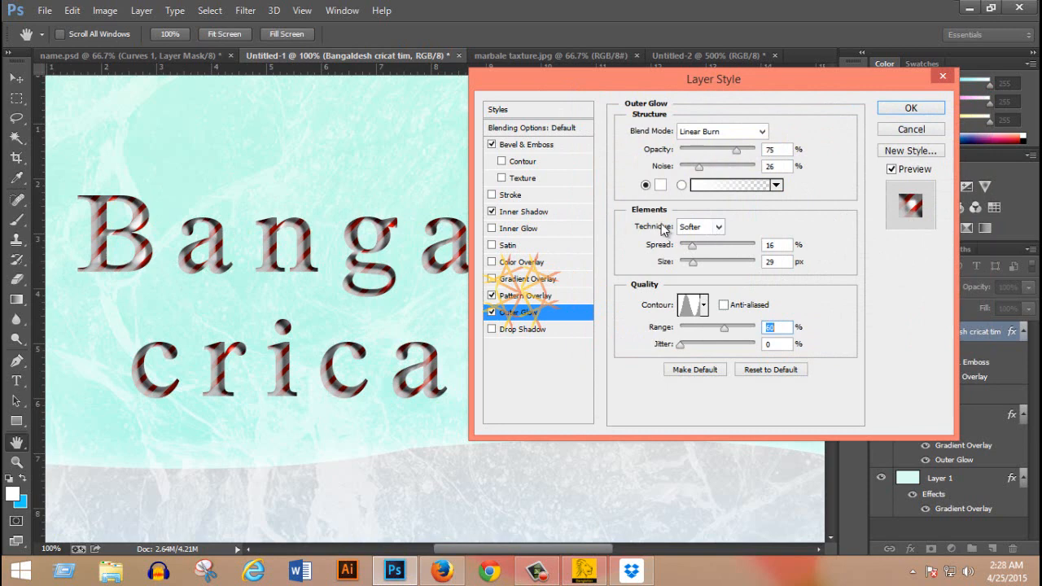
pyautogui.click(492, 312)
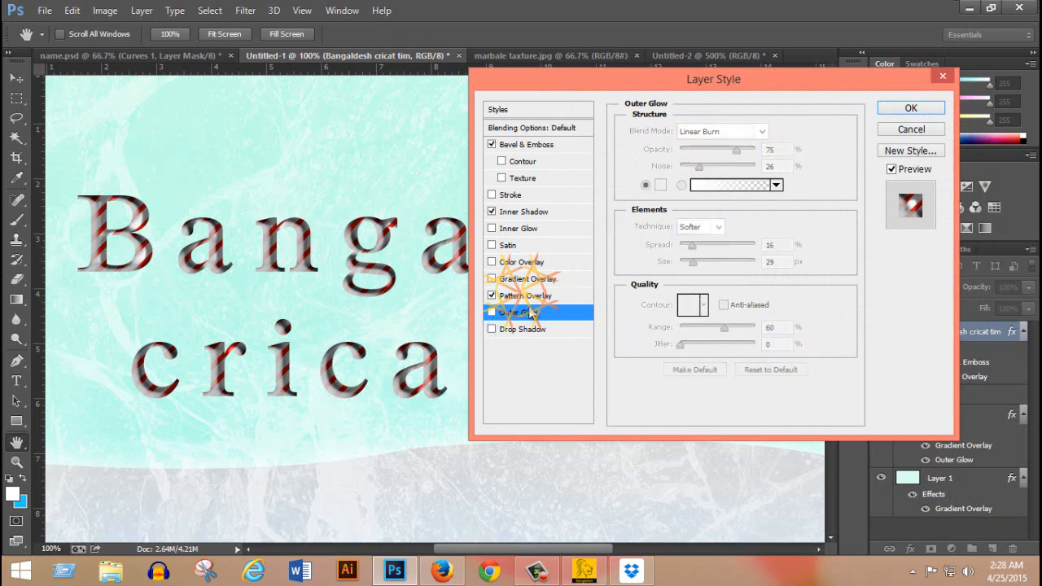
pyautogui.click(492, 313)
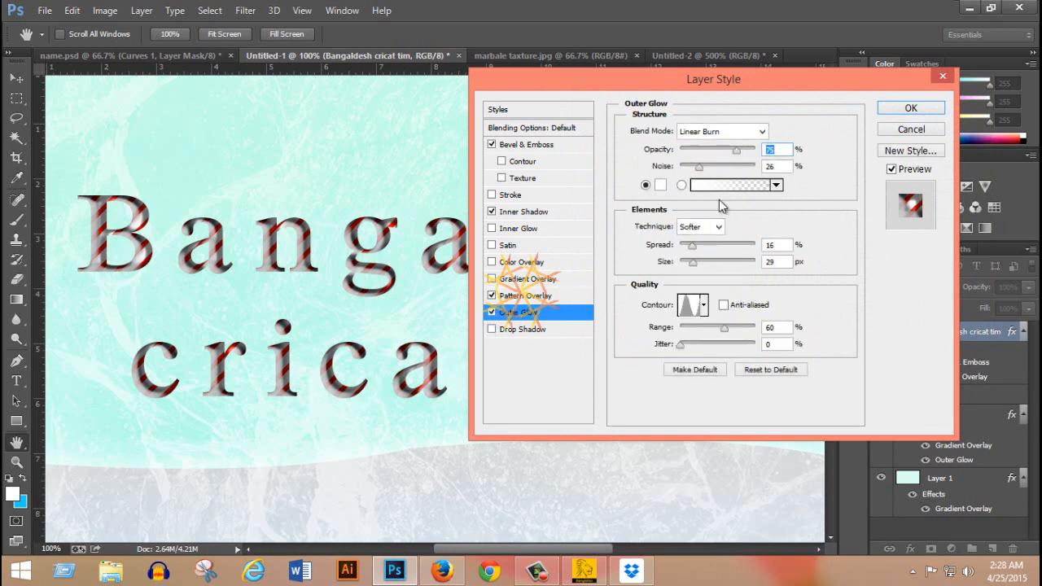
# Lower the outer glow's noise to 9%, reduce its size, and set its colour to gray 626262.
pyautogui.moveTo(698, 168); pyautogui.dragTo(685, 169)
pyautogui.moveTo(700, 265); pyautogui.dragTo(683, 266)
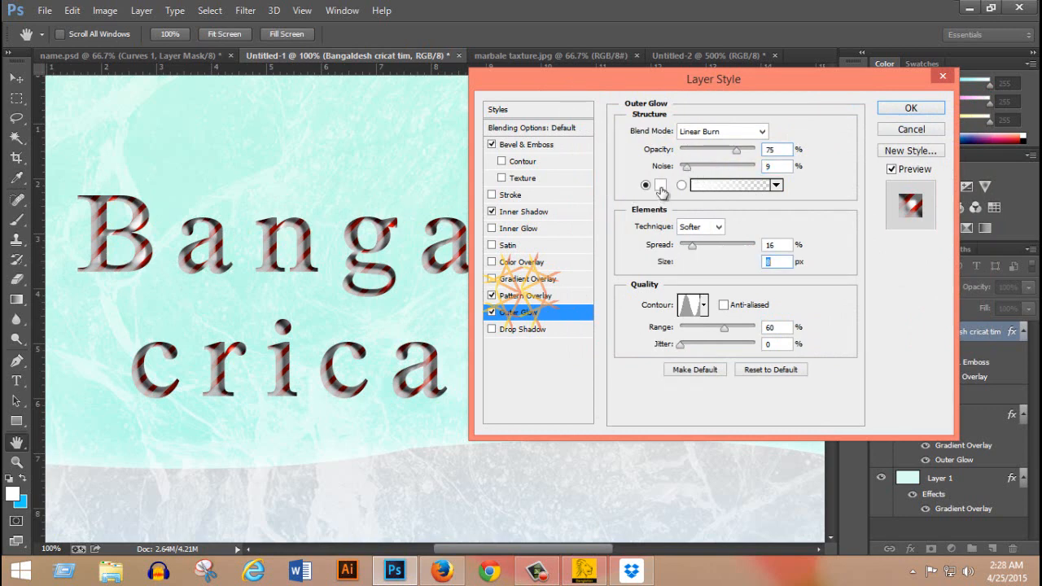
pyautogui.click(660, 184)
pyautogui.moveTo(590, 216); pyautogui.dragTo(579, 254)
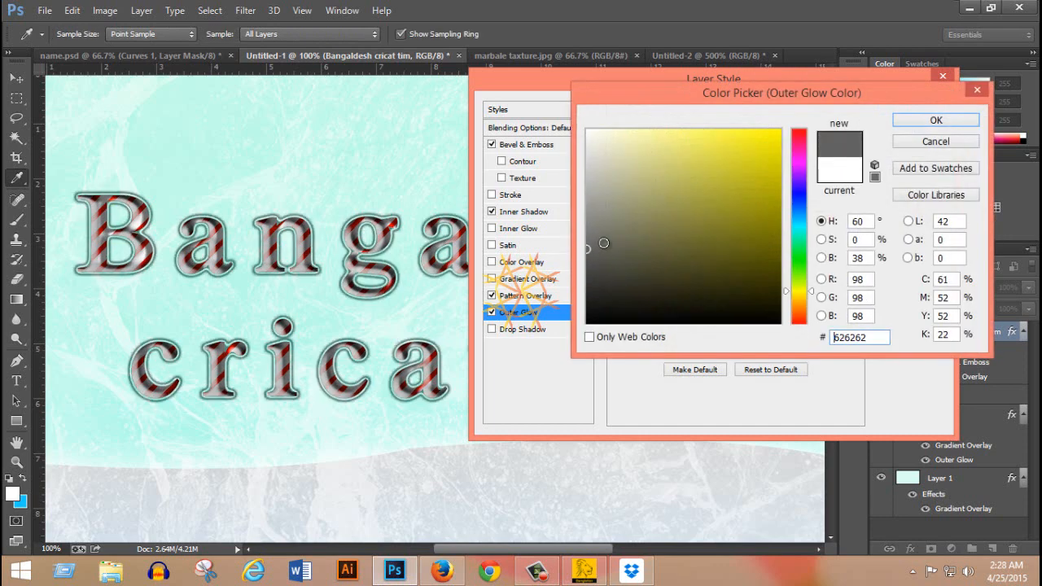
pyautogui.click(933, 120)
# Set the outer glow's size to 7 px and spread to 1%, and switch the effect off.
pyautogui.moveTo(683, 267); pyautogui.dragTo(686, 269)
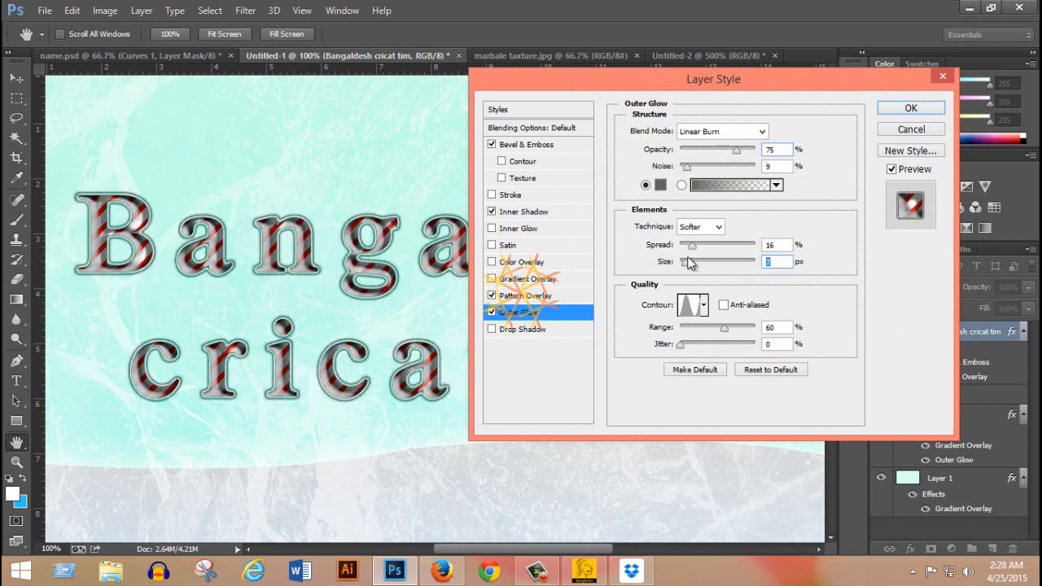
pyautogui.moveTo(692, 248); pyautogui.dragTo(684, 255)
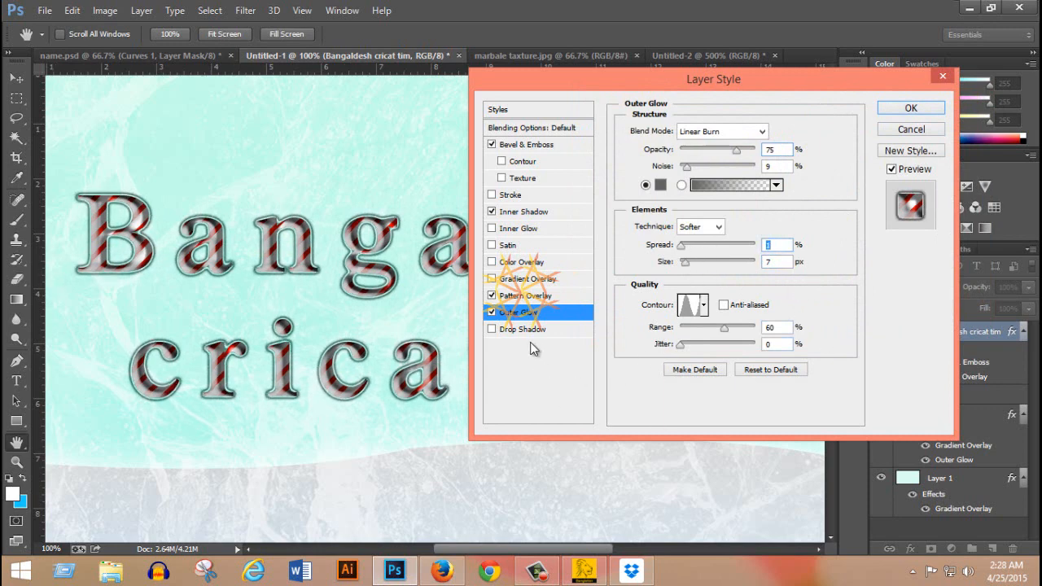
pyautogui.click(491, 313)
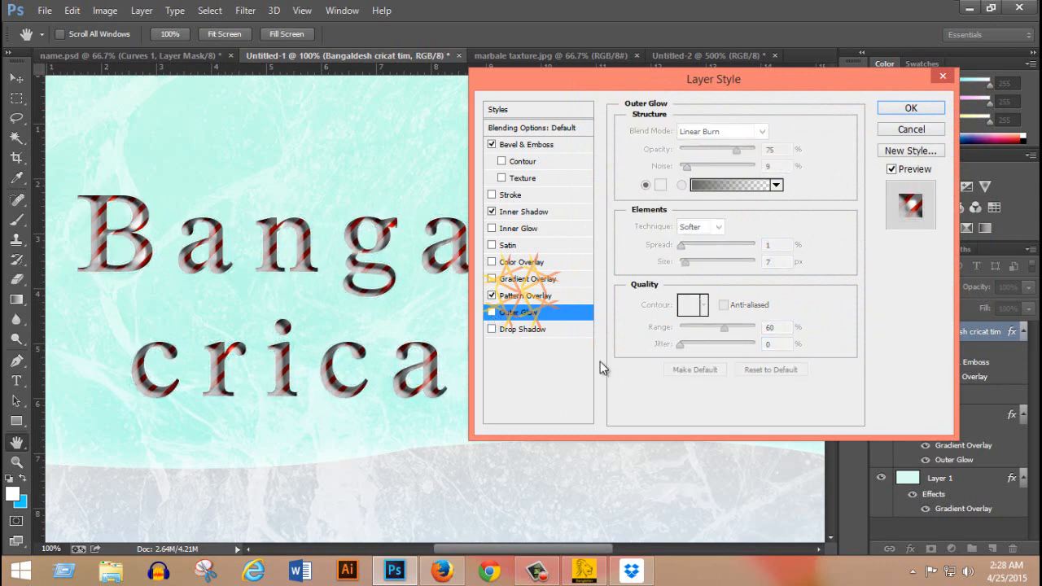
# Add a Drop Shadow to the text with distance 8 px and size 4 px, keeping the global light angle.
pyautogui.click(537, 330)
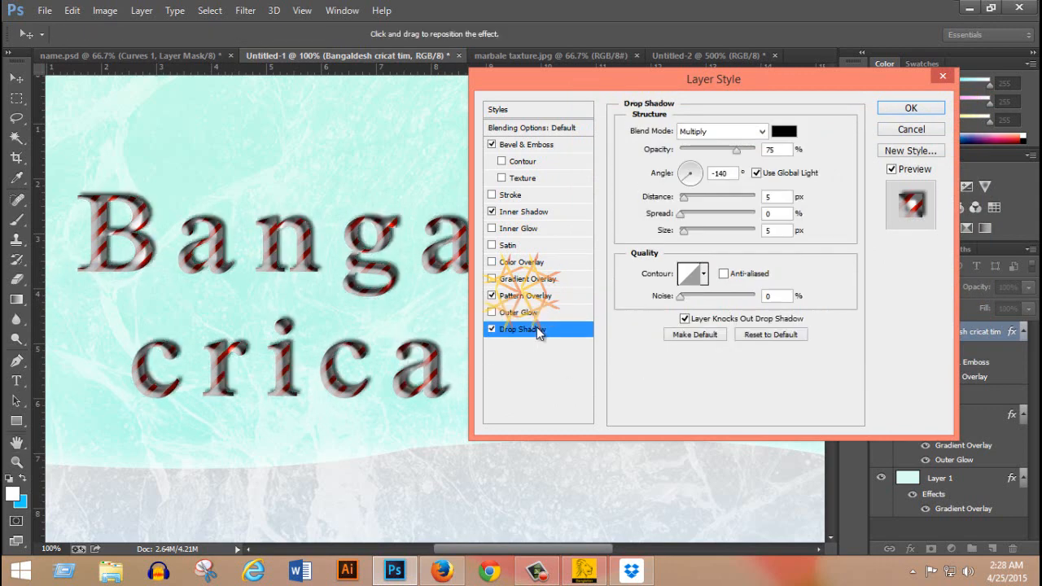
pyautogui.moveTo(567, 88); pyautogui.dragTo(627, 92)
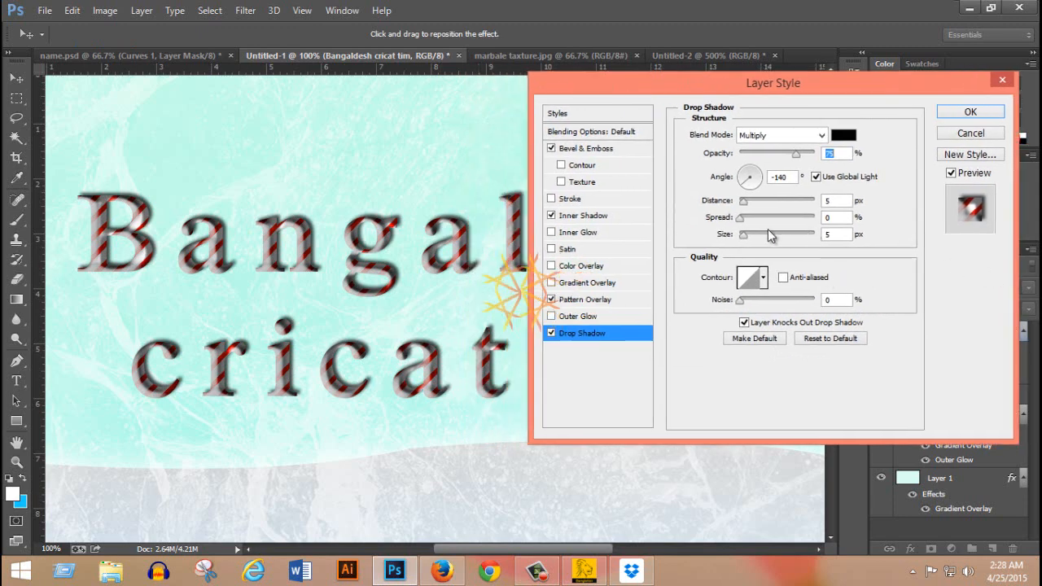
pyautogui.moveTo(744, 235); pyautogui.dragTo(741, 234)
pyautogui.click(743, 203)
pyautogui.press('Up')
pyautogui.press('Up')
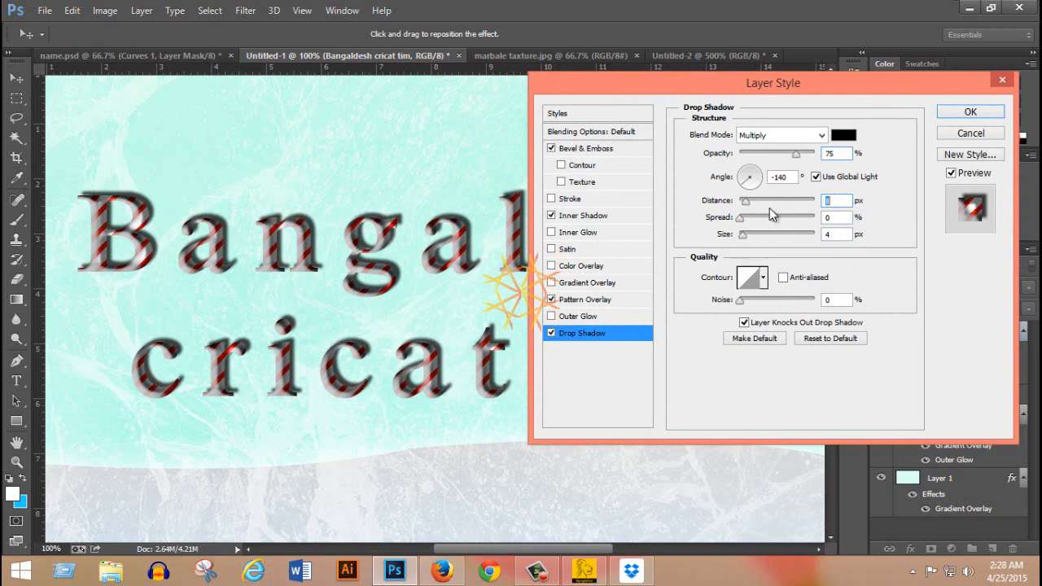
pyautogui.click(824, 181)
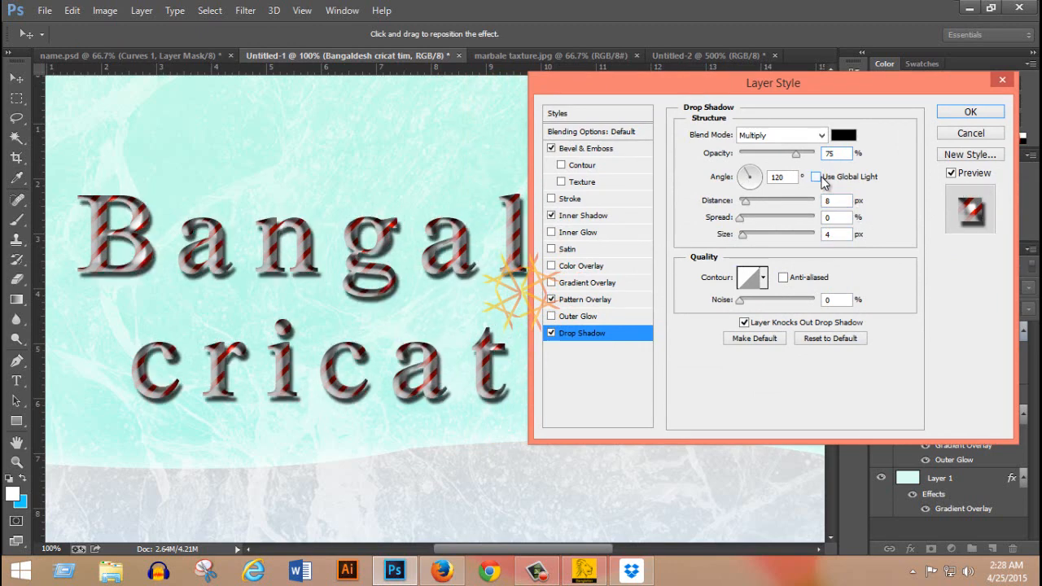
pyautogui.click(819, 178)
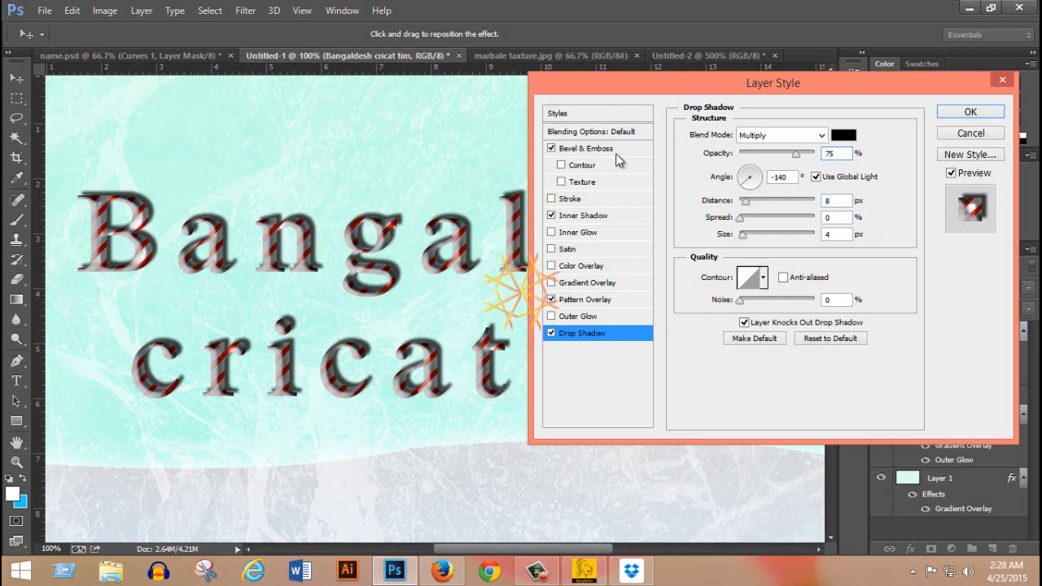
# Try the Gaussian contour on the drop shadow and return it to Linear.
pyautogui.click(763, 279)
pyautogui.click(688, 318)
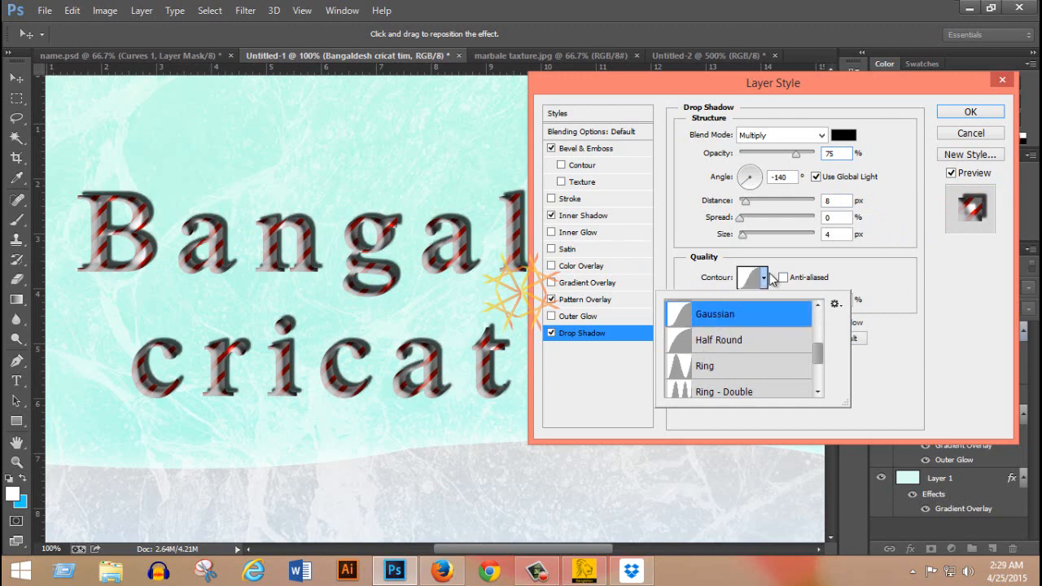
pyautogui.click(766, 278)
pyautogui.click(766, 278)
pyautogui.scroll(2, 756, 339)
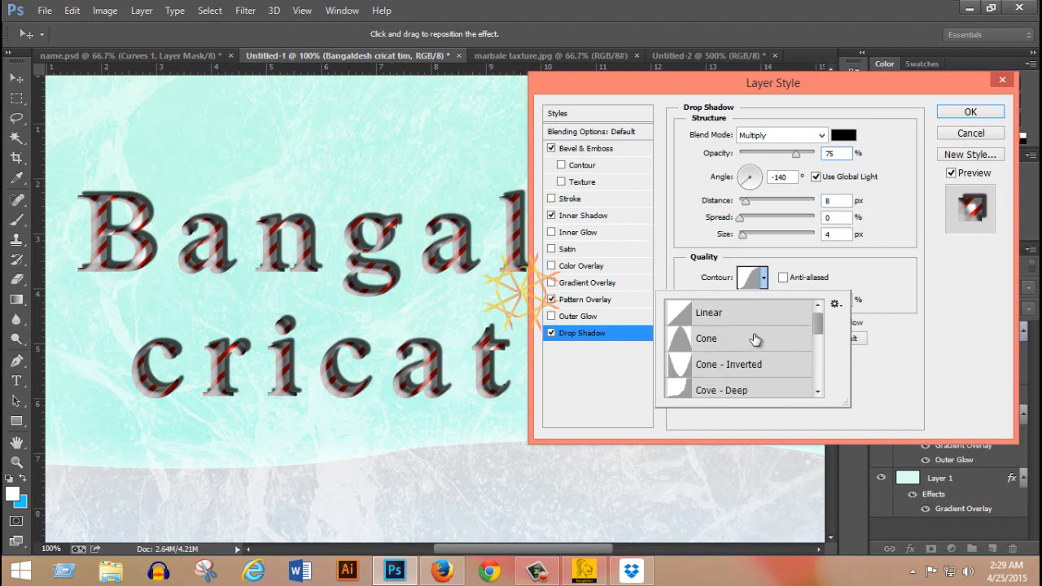
pyautogui.click(692, 316)
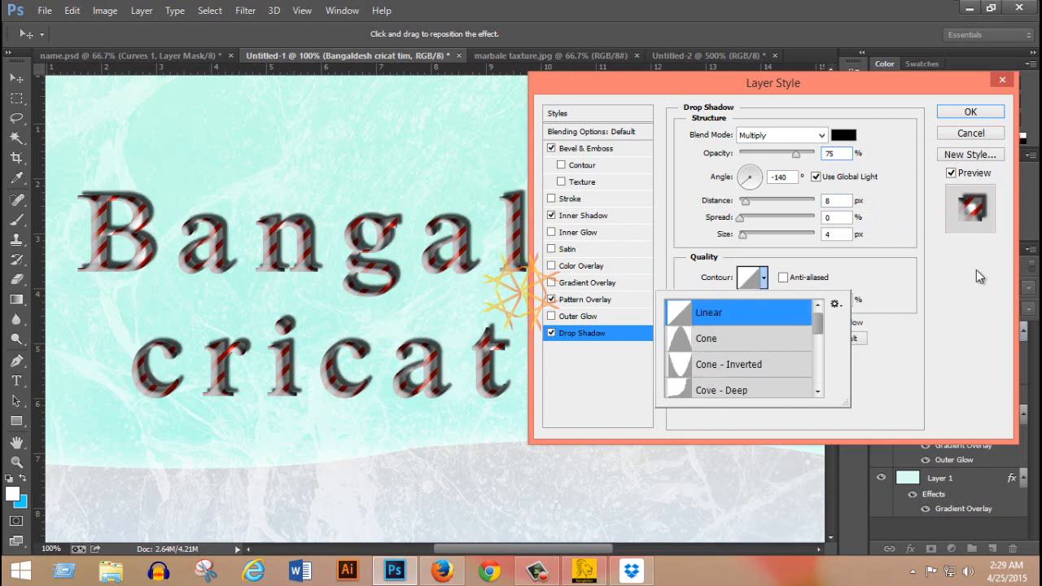
pyautogui.click(952, 269)
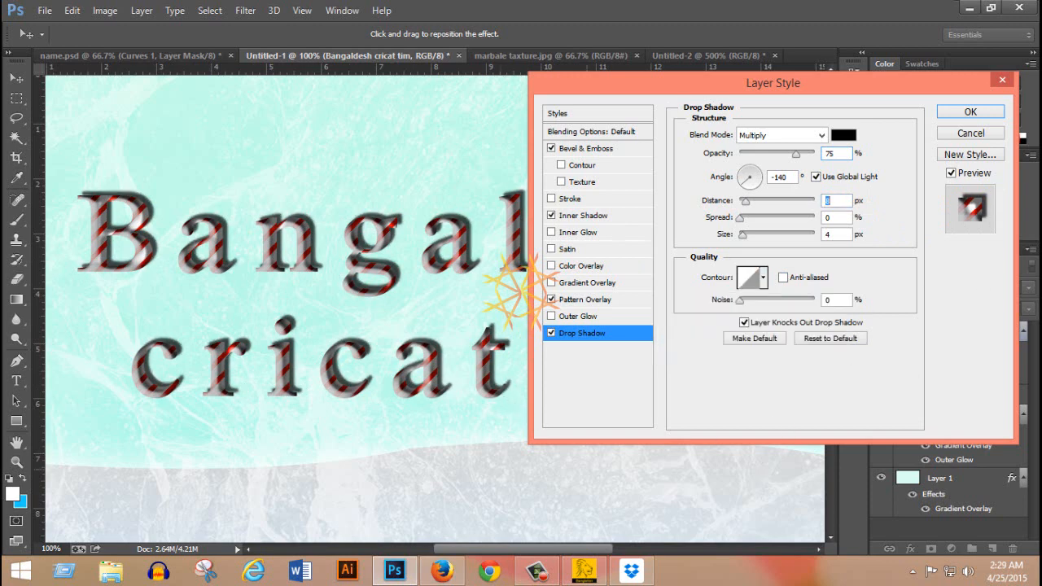
# Add a Satin effect to the text in Linear Burn mode with distance 250 px and size 88 px.
pyautogui.click(567, 249)
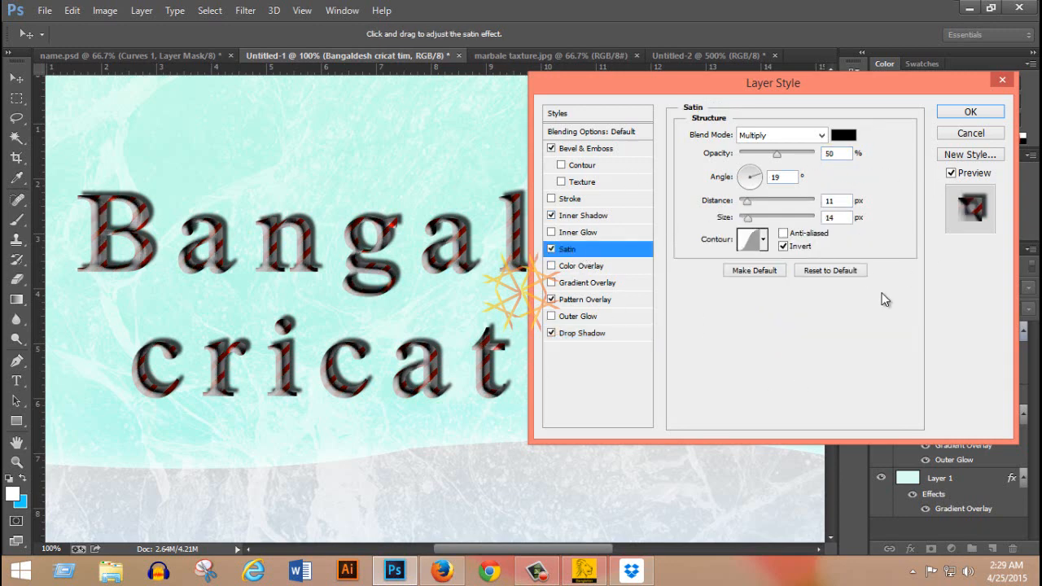
pyautogui.click(819, 138)
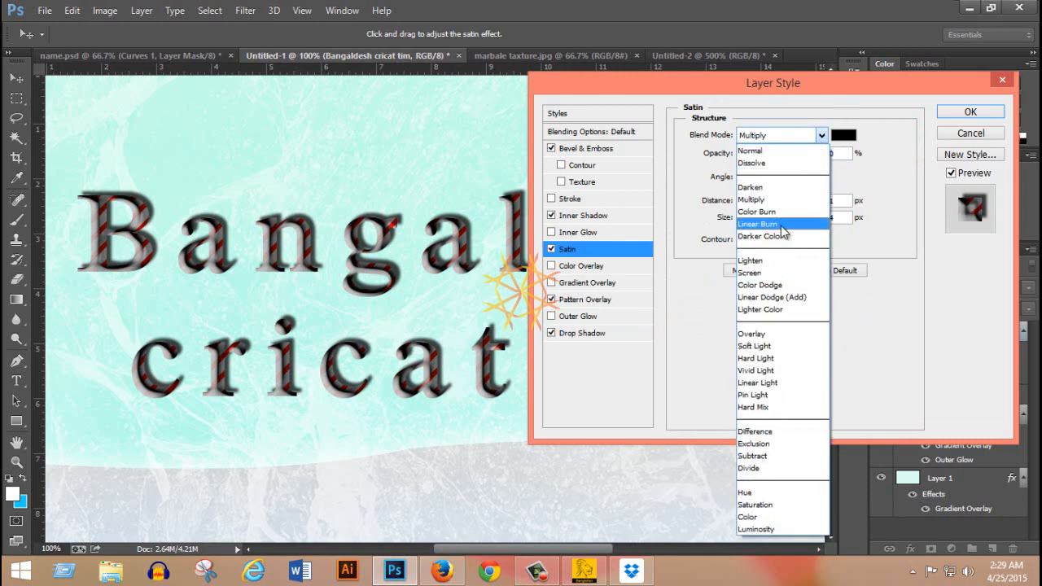
pyautogui.click(757, 224)
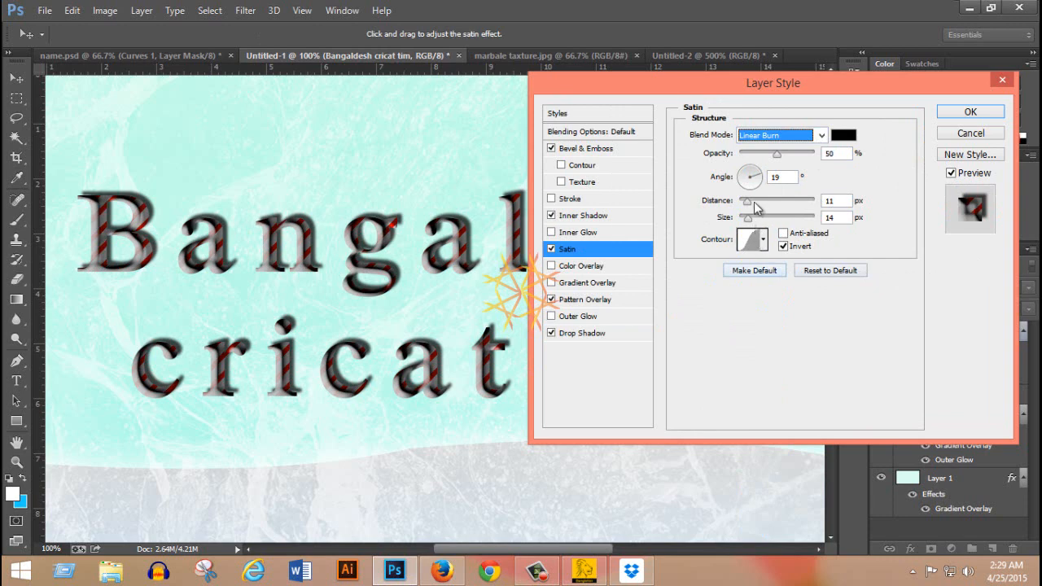
pyautogui.moveTo(747, 200); pyautogui.dragTo(884, 298)
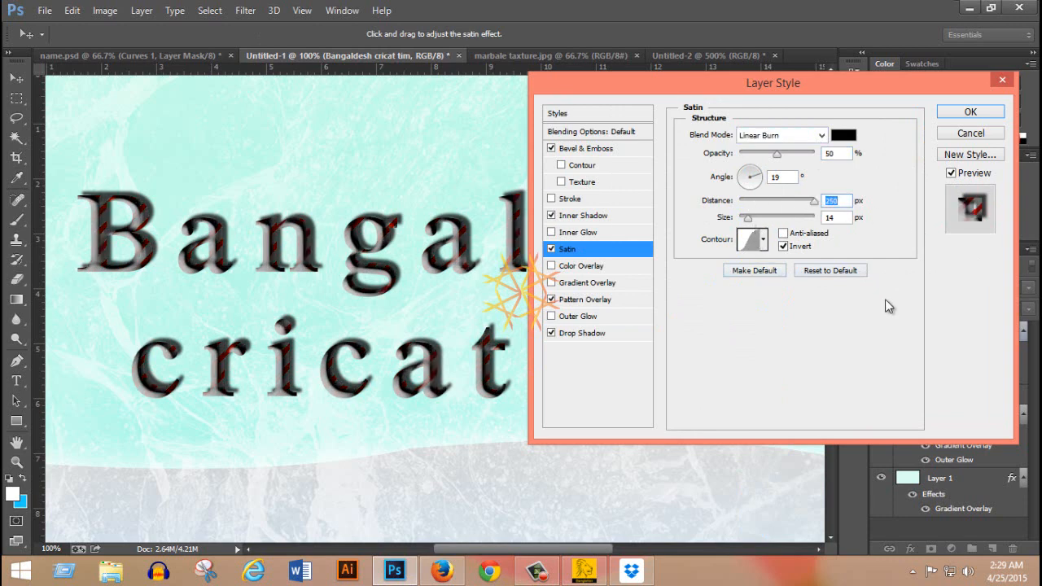
pyautogui.doubleClick(842, 218)
pyautogui.write('88')
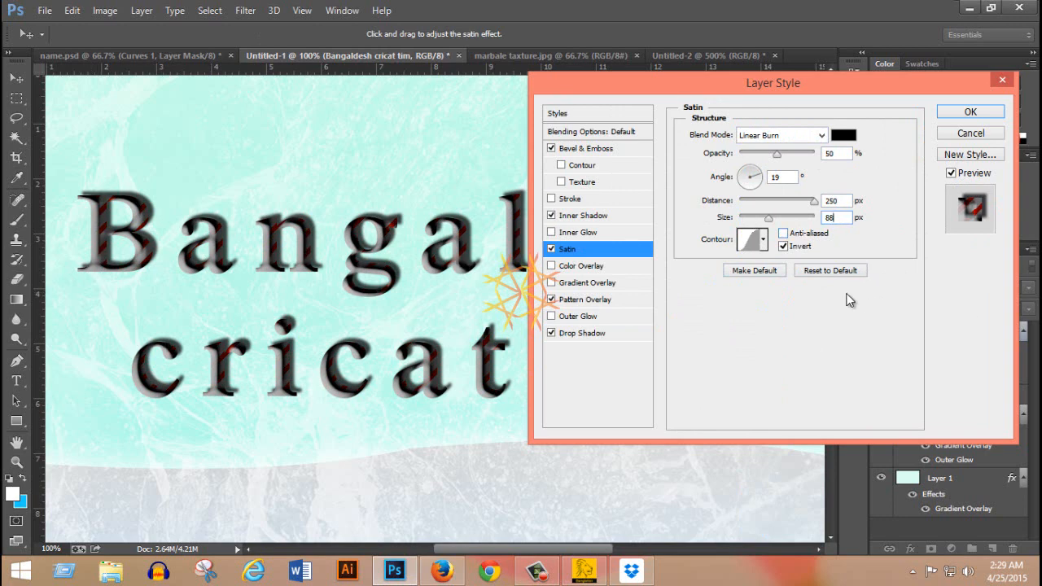
pyautogui.click(764, 239)
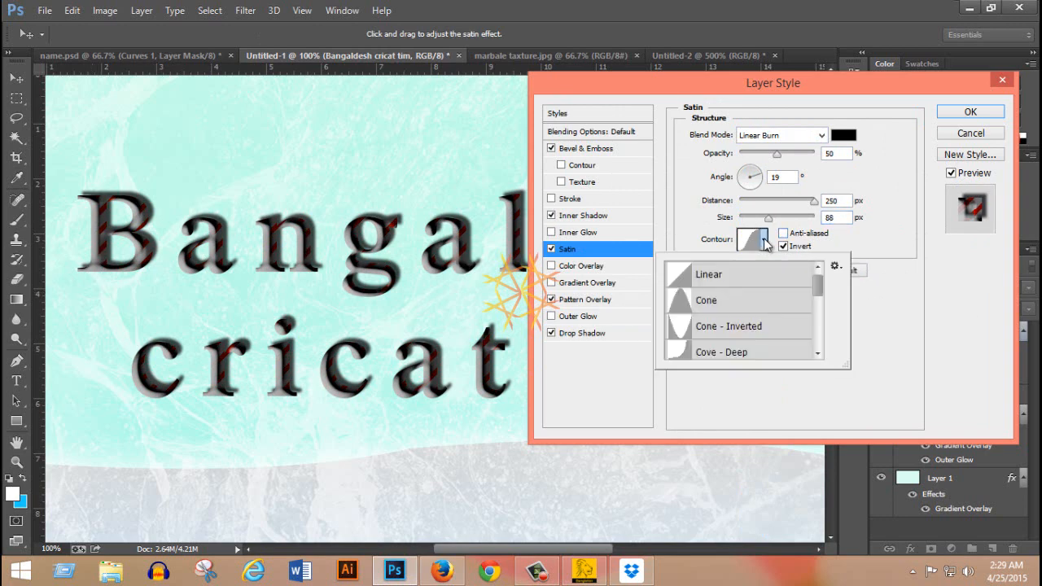
pyautogui.click(754, 241)
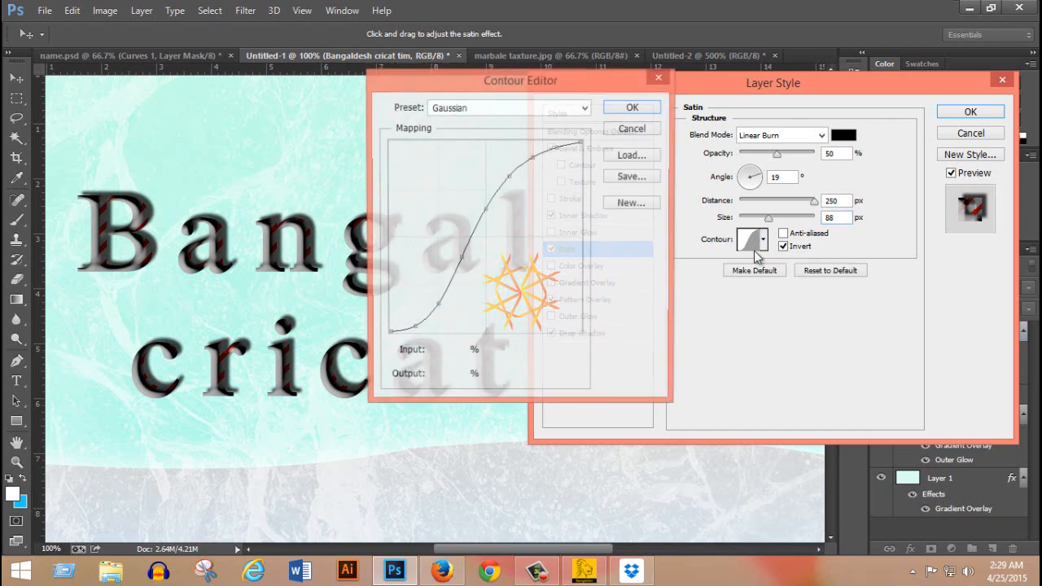
pyautogui.moveTo(491, 210)
pyautogui.mouseDown()
pyautogui.moveTo(473, 203)
pyautogui.moveTo(479, 206)
pyautogui.mouseUp()
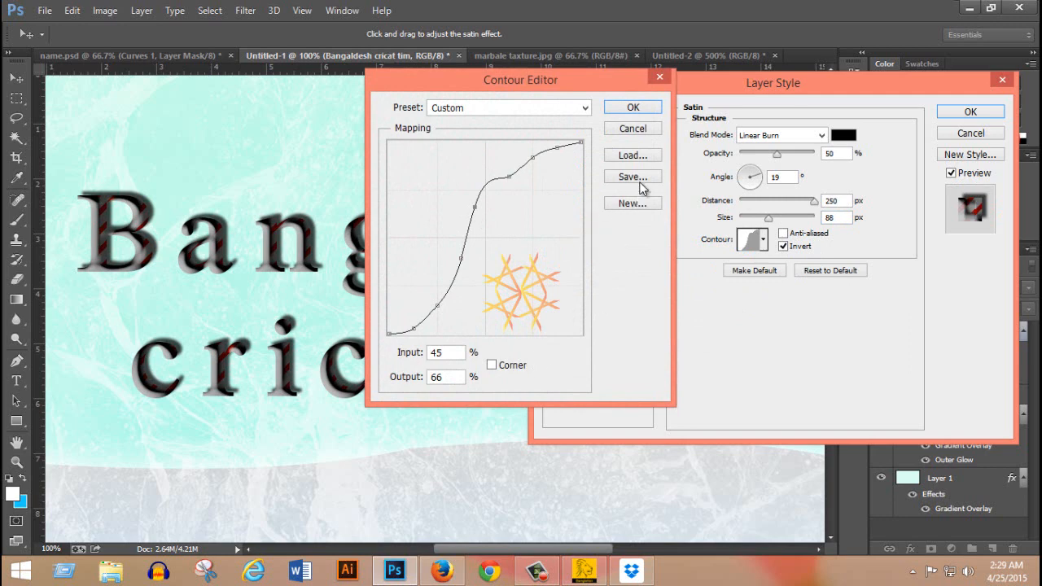
pyautogui.click(633, 128)
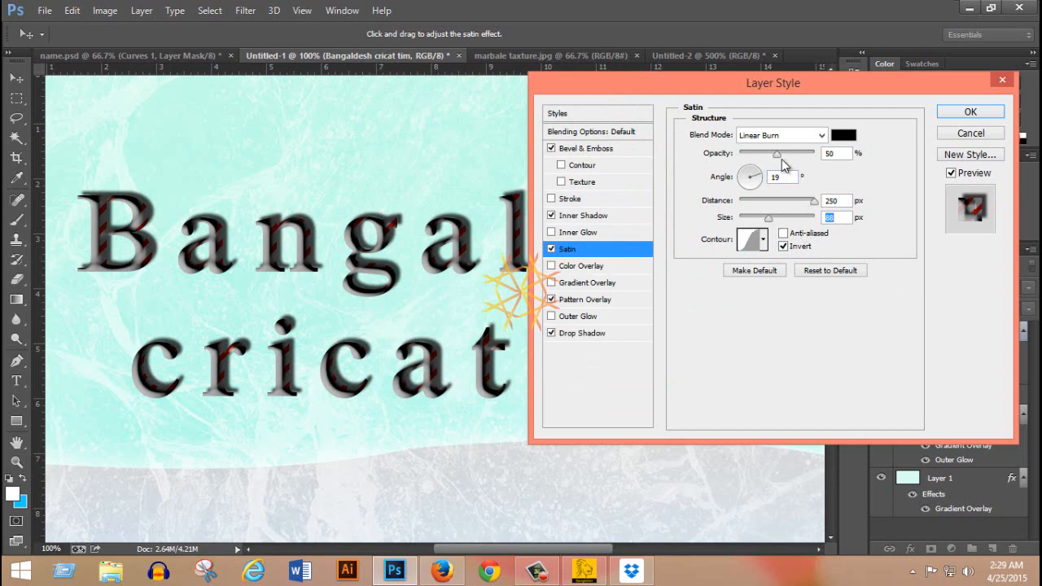
# Set the satin opacity to 21% and its angle to 90°, and apply the text's layer style.
pyautogui.moveTo(778, 155); pyautogui.dragTo(762, 161)
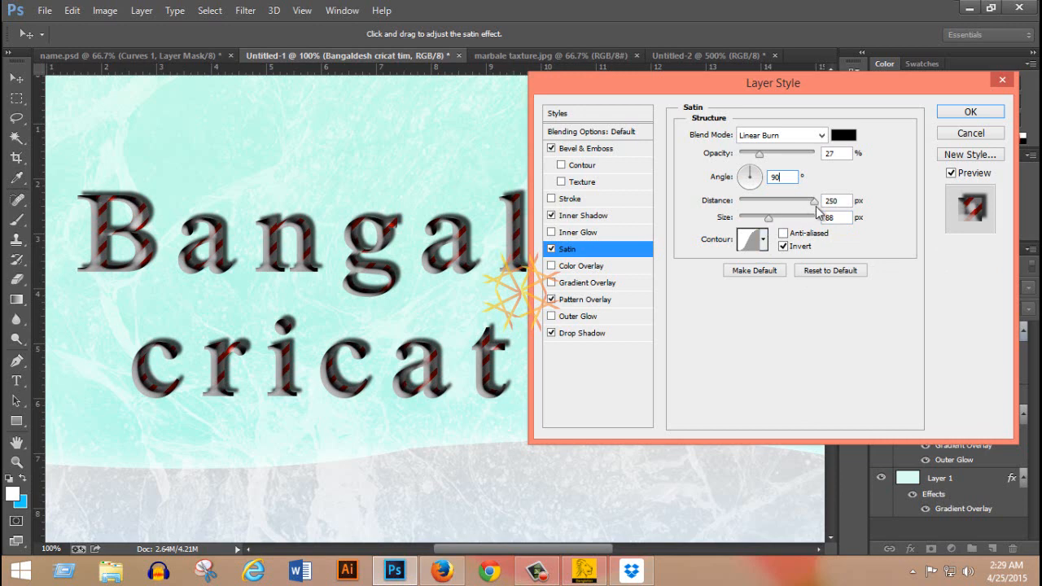
pyautogui.moveTo(758, 153); pyautogui.dragTo(755, 153)
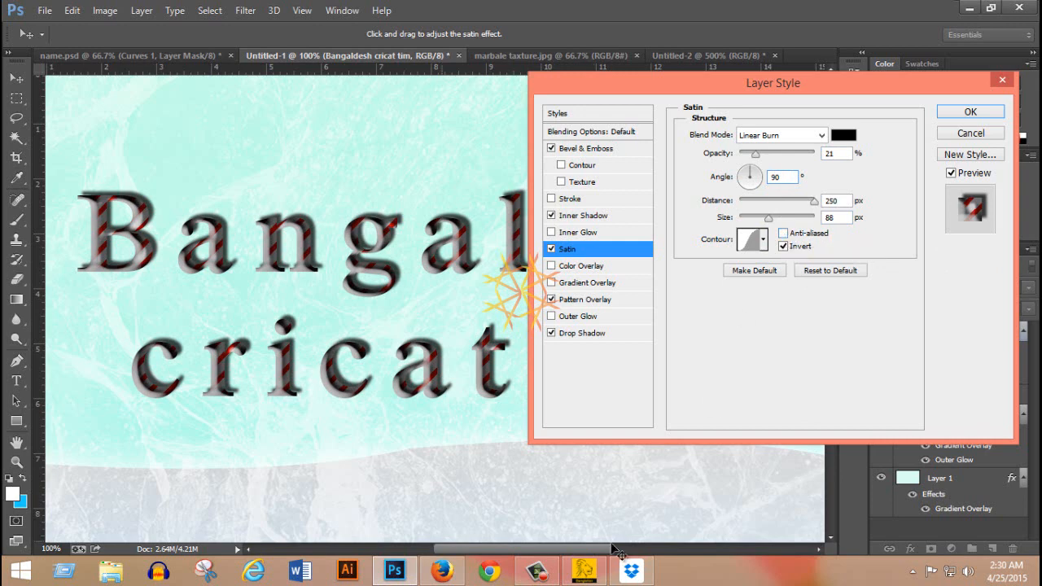
pyautogui.click(971, 110)
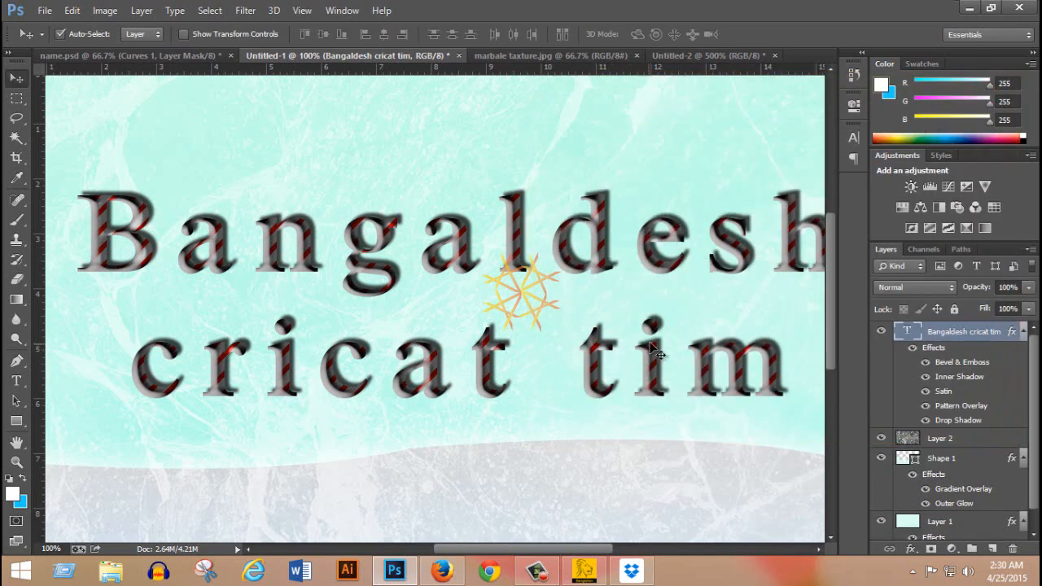
# Duplicate the Bangaldesh cricat tim text layer and clear the layer style from the copy.
pyautogui.scroll(-2, 612, 322)
pyautogui.scroll(2, 415, 259)
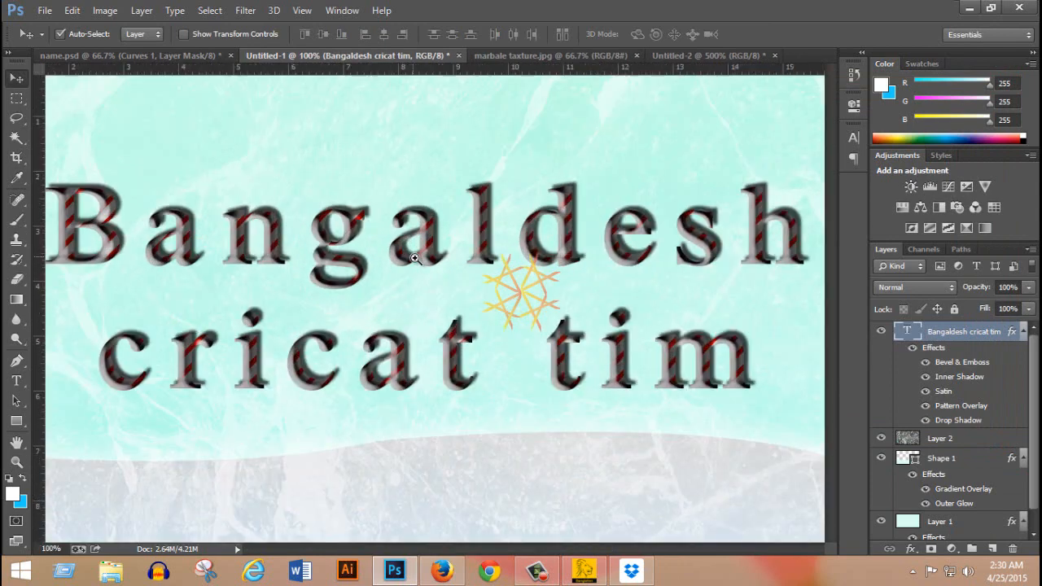
pyautogui.moveTo(332, 209); pyautogui.dragTo(440, 206)
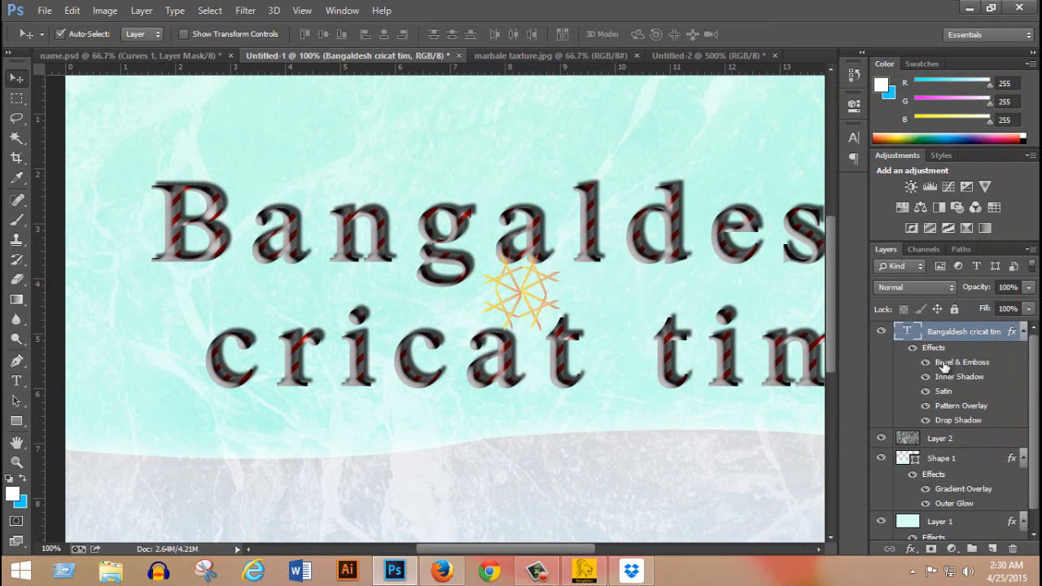
pyautogui.hotkey('ctrl', 'j')
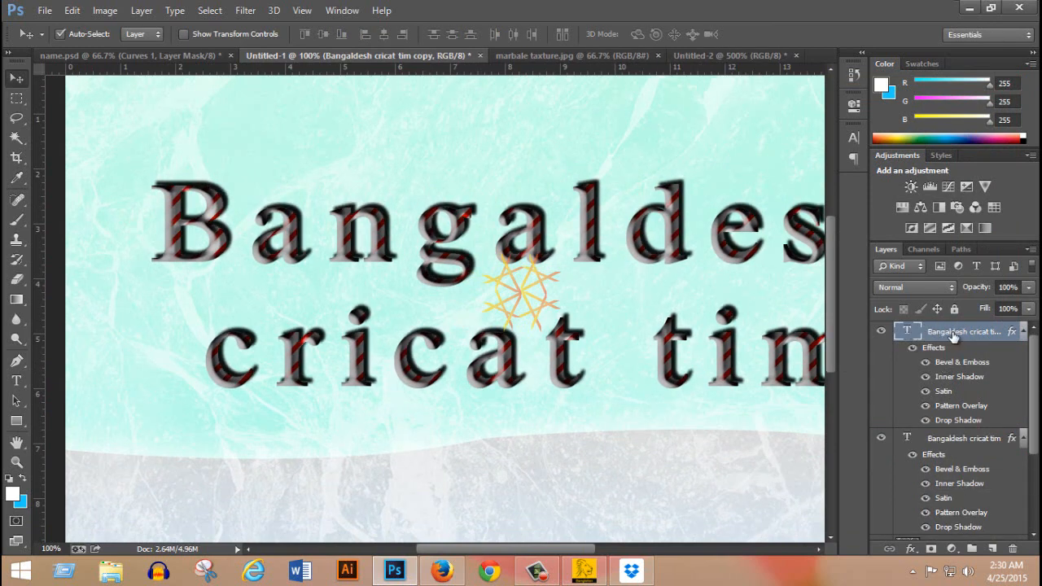
pyautogui.rightClick(965, 337)
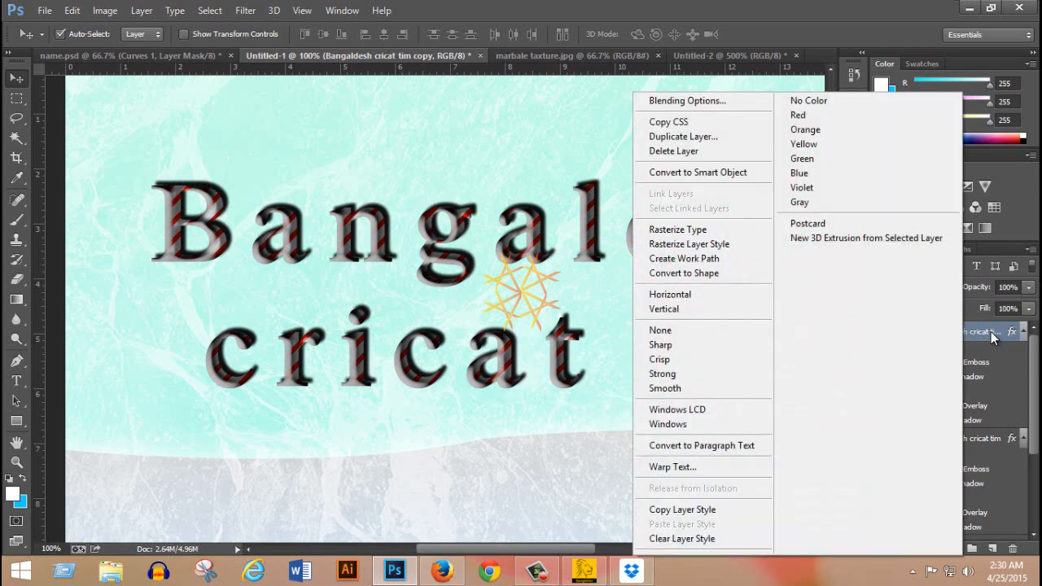
pyautogui.click(715, 539)
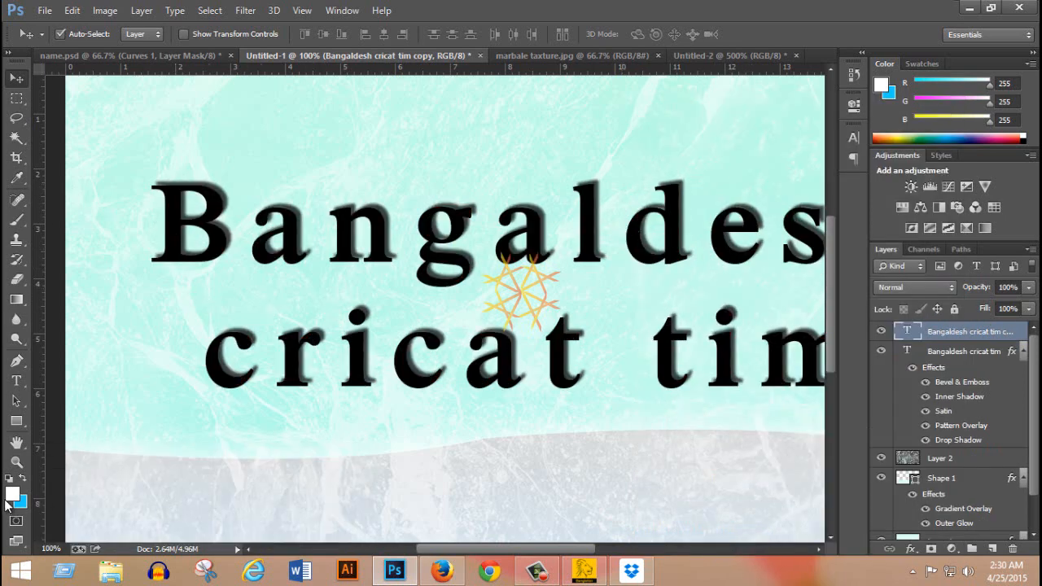
# Change the text color of the copied layer to white (ffffff) and commit the text edit.
pyautogui.doubleClick(907, 331)
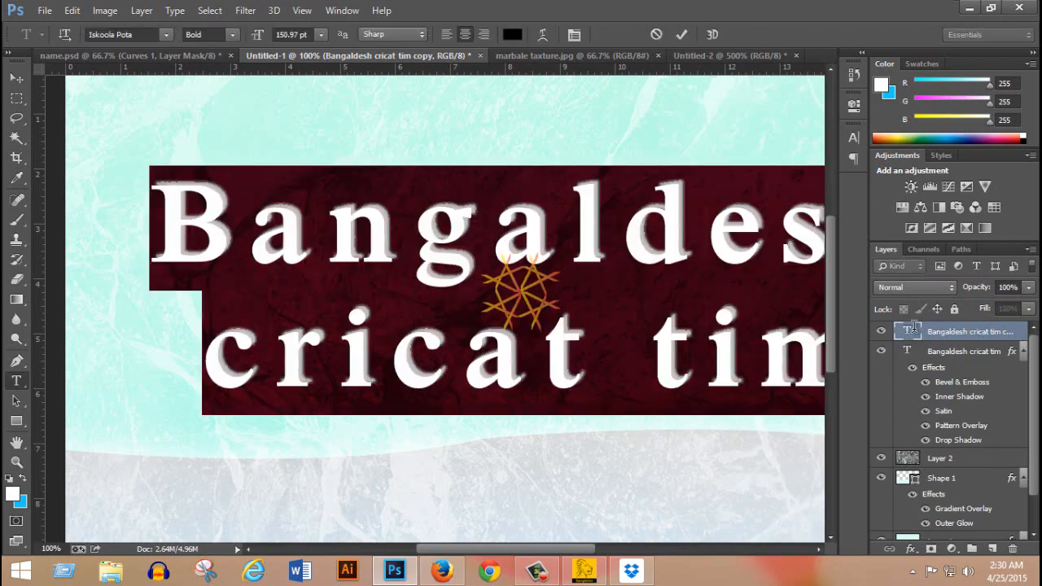
pyautogui.click(512, 34)
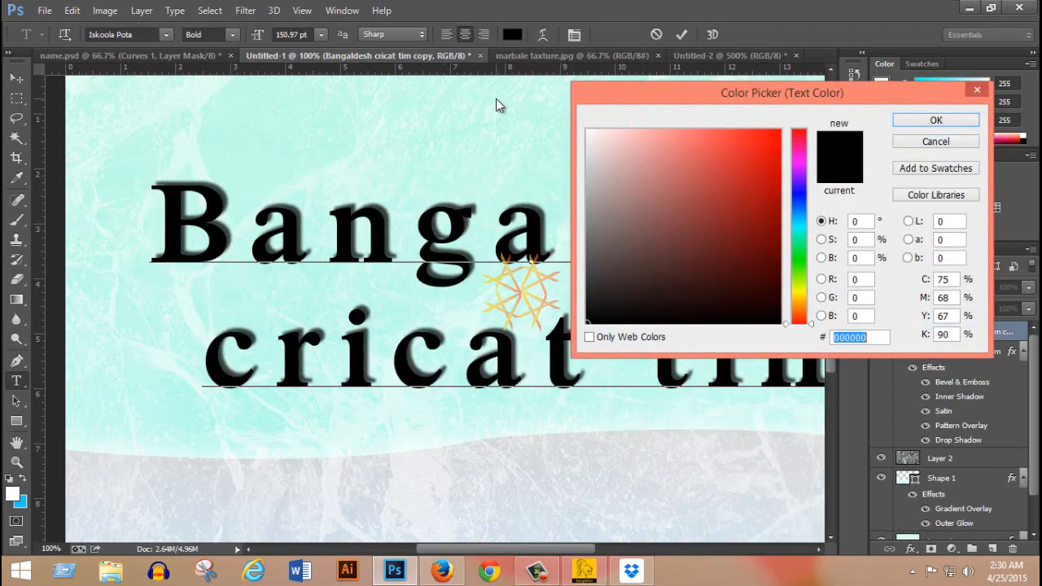
pyautogui.moveTo(616, 135); pyautogui.dragTo(565, 116)
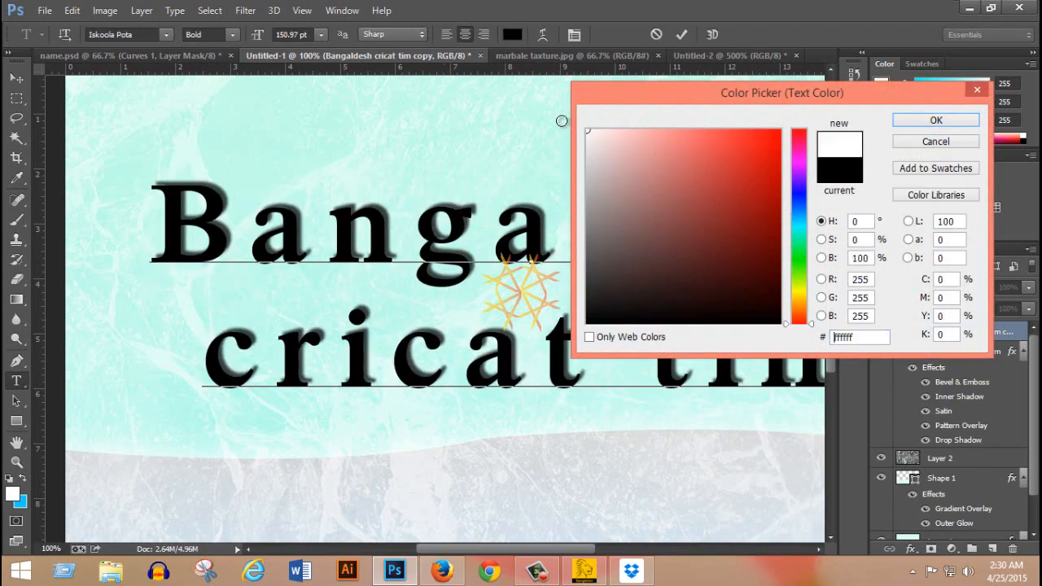
pyautogui.click(936, 121)
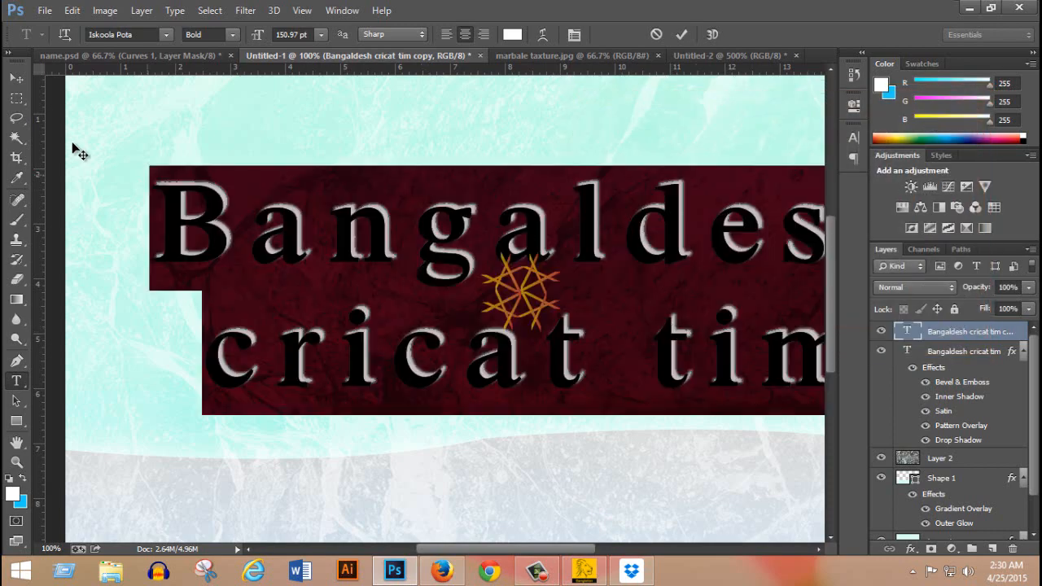
pyautogui.click(16, 78)
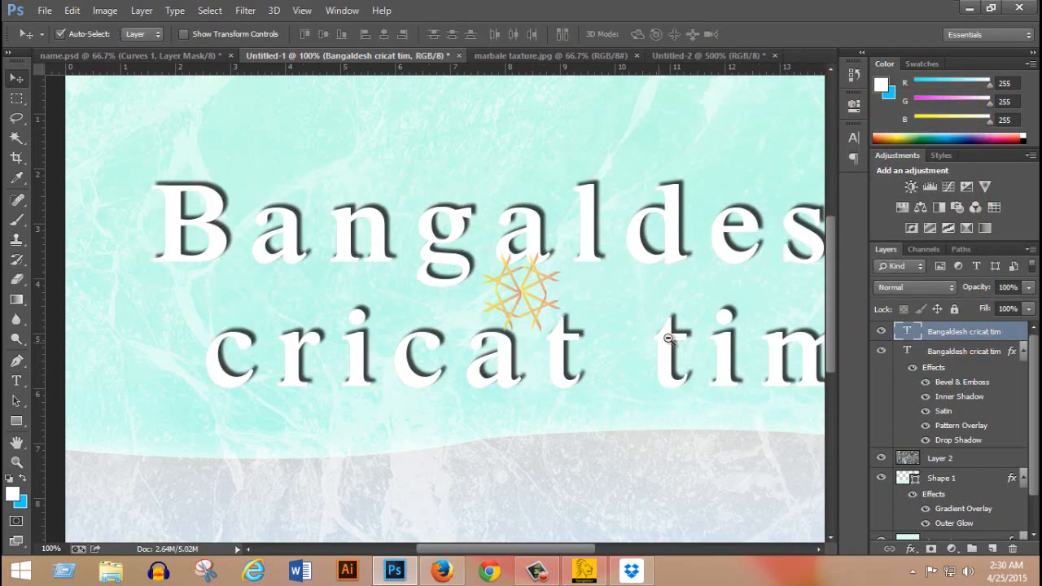
# Add a Reveal All vector mask to the white text copy.
pyautogui.keyDown('alt'); pyautogui.click(695, 331); pyautogui.keyUp('alt')
pyautogui.keyDown('ctrl'); pyautogui.click(444, 231); pyautogui.keyUp('ctrl')
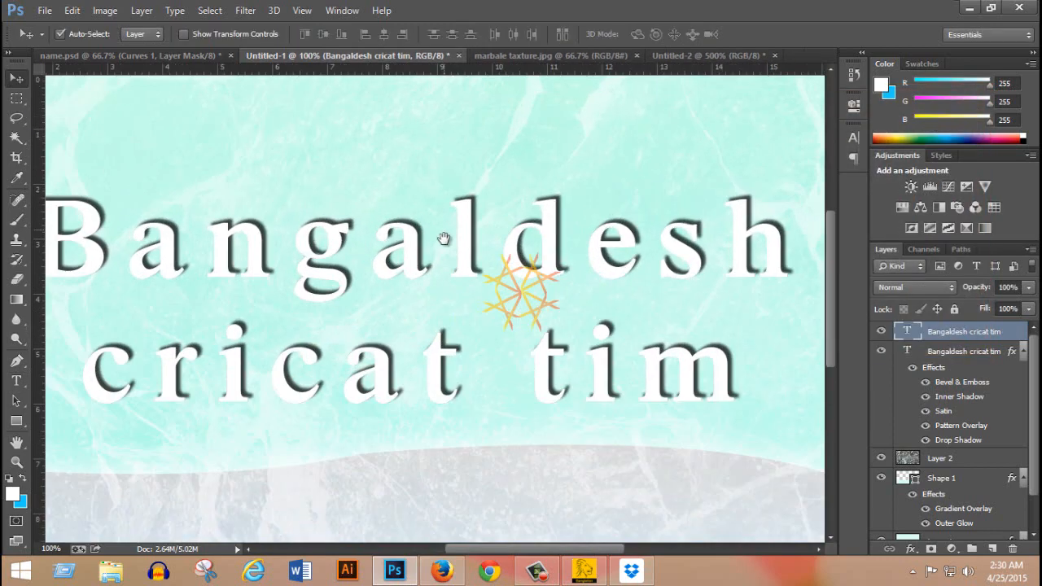
pyautogui.moveTo(377, 254); pyautogui.dragTo(444, 246)
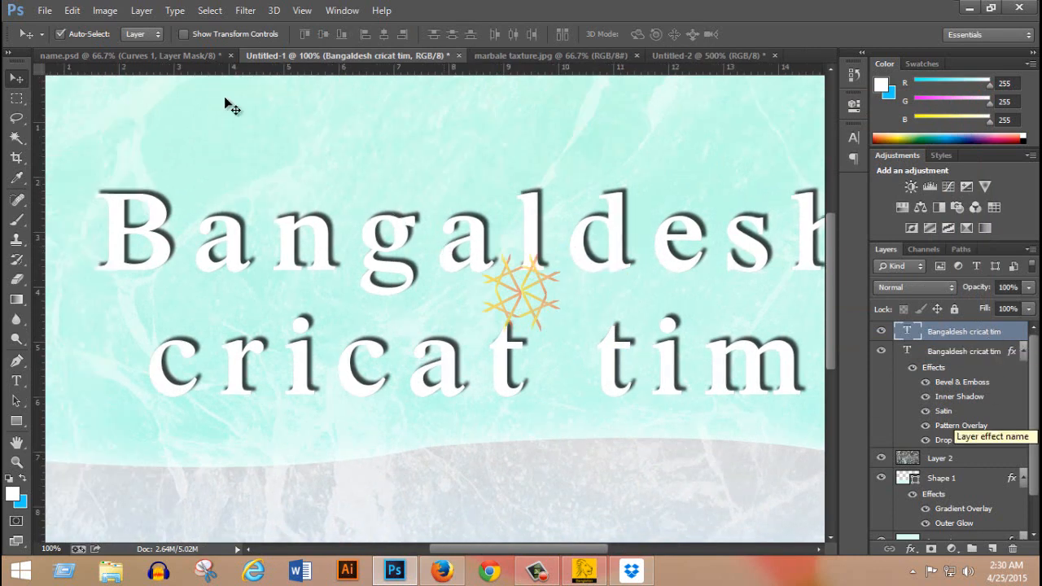
pyautogui.click(142, 11)
pyautogui.moveTo(204, 208)
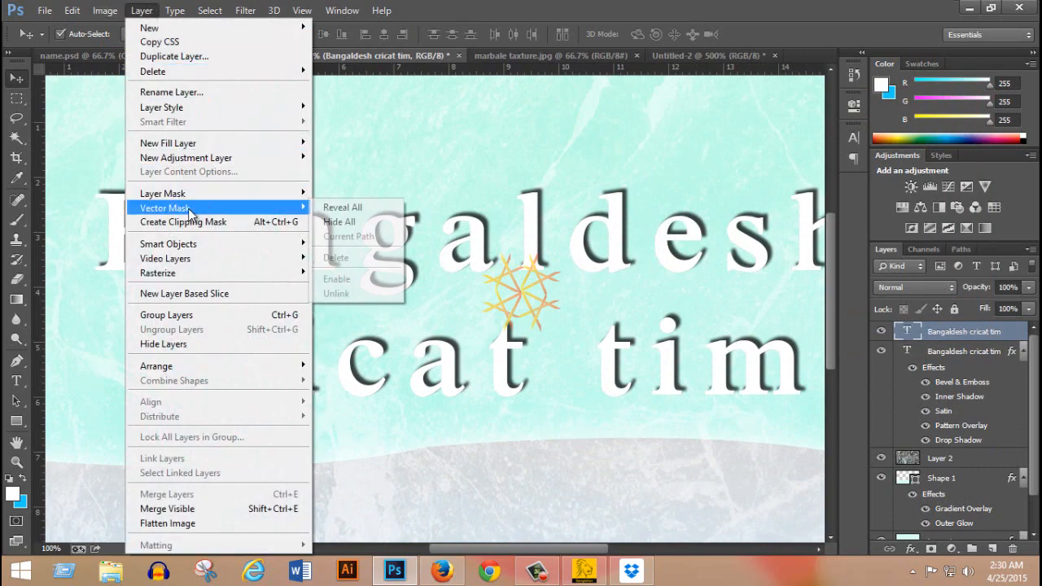
pyautogui.click(357, 208)
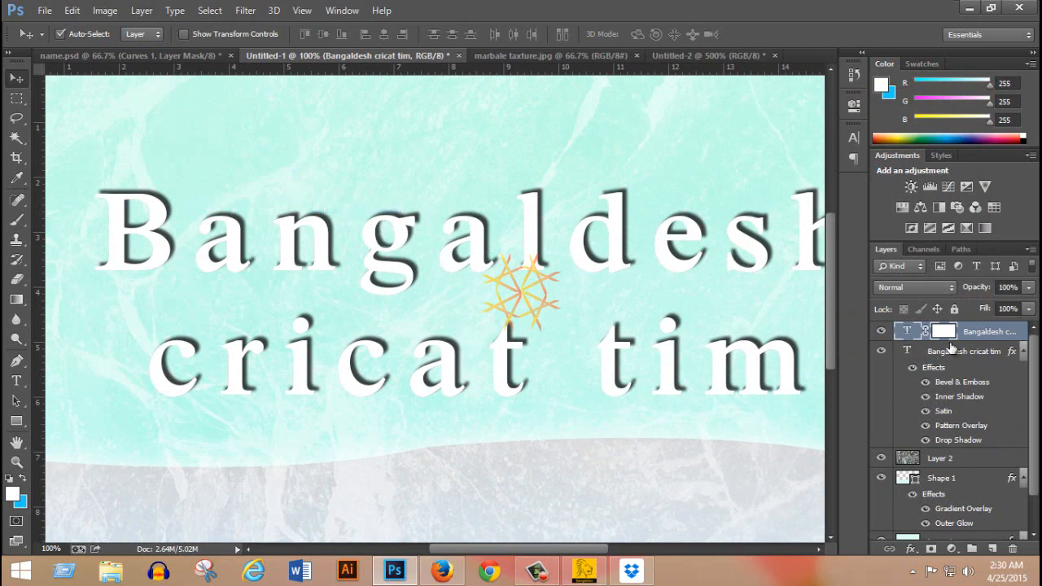
# With the Pen tool in Path mode, draw a closed path on the vector mask over the upper edge of the B.
pyautogui.click(18, 363)
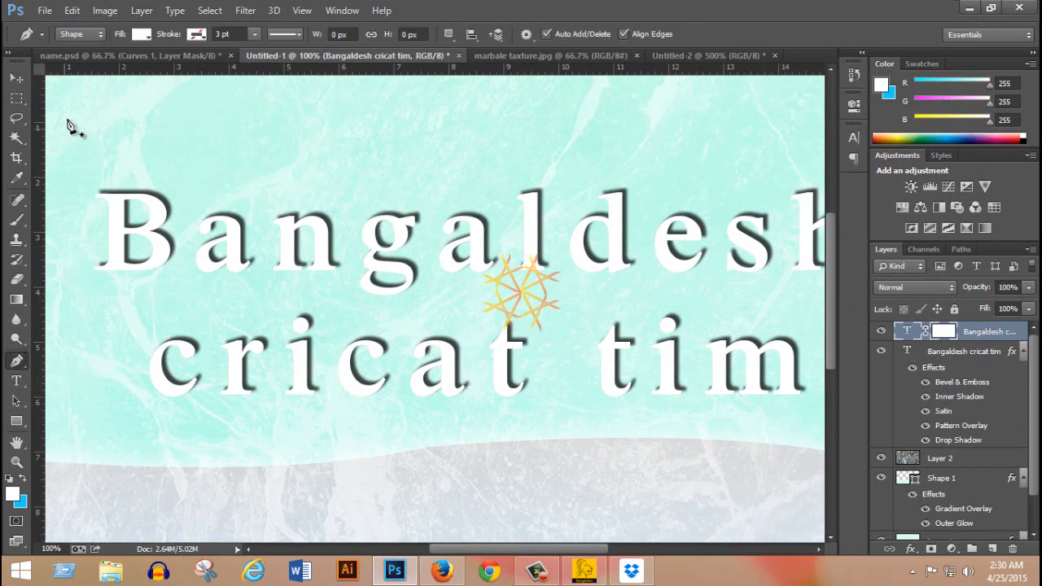
pyautogui.click(89, 33)
pyautogui.click(75, 62)
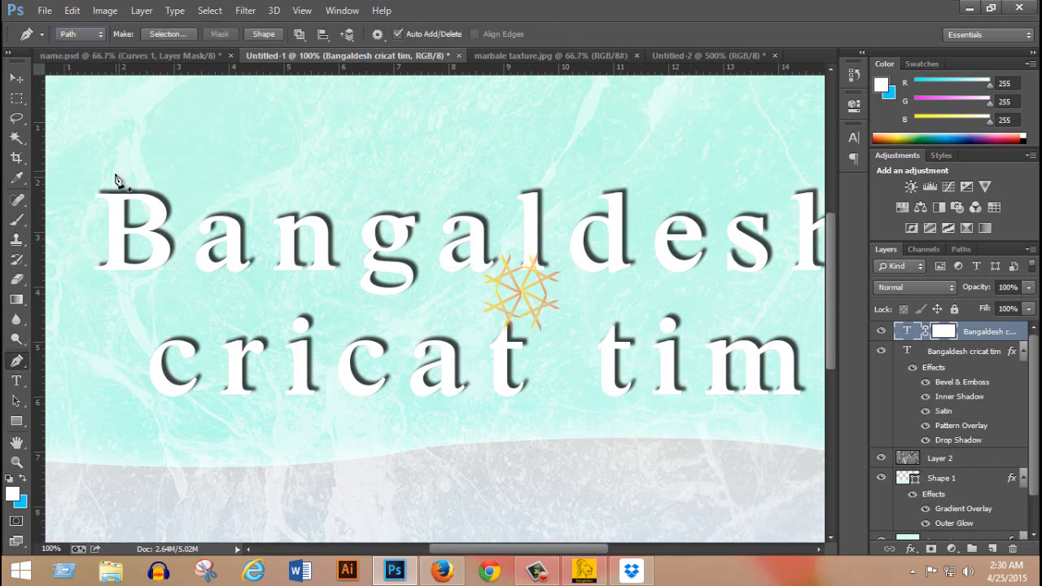
pyautogui.moveTo(181, 198); pyautogui.dragTo(187, 192)
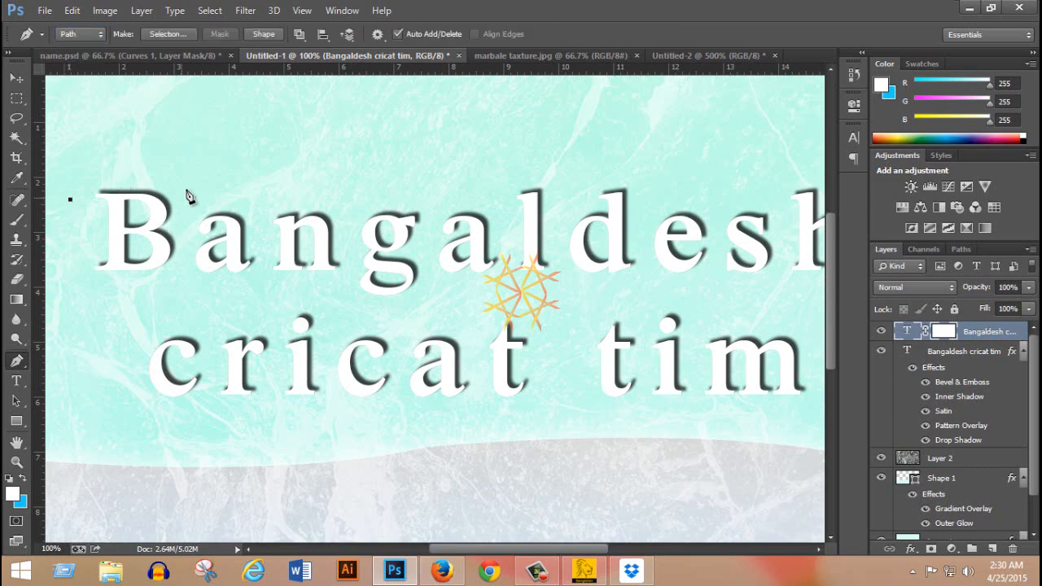
pyautogui.moveTo(181, 145); pyautogui.dragTo(177, 138)
pyautogui.click(176, 138)
pyautogui.click(93, 156)
pyautogui.click(70, 198)
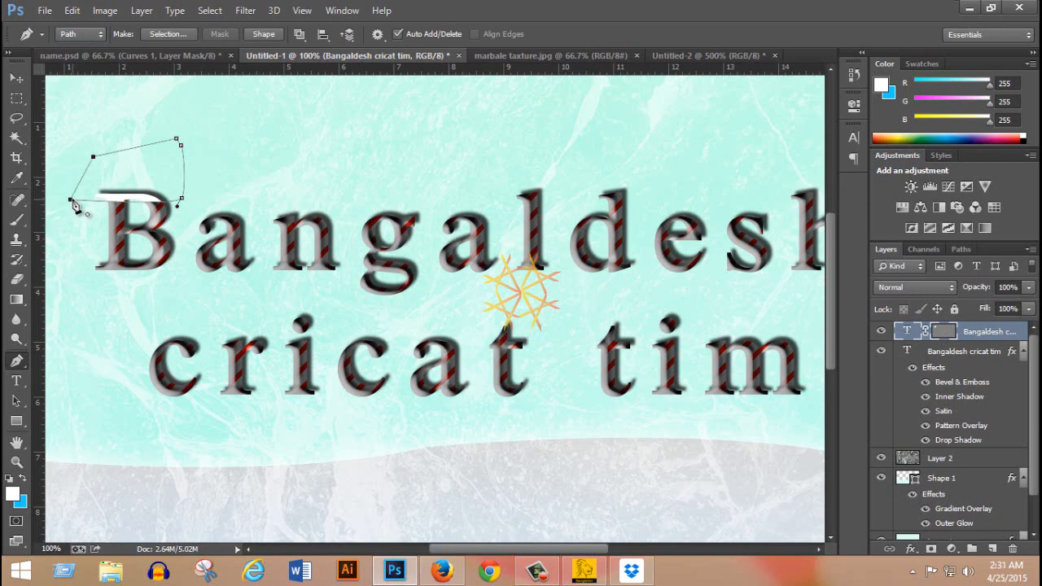
pyautogui.click(182, 198)
# Draw a closed, curved mask path around the lower-left foot of the B.
pyautogui.click(98, 248)
pyautogui.moveTo(135, 280); pyautogui.dragTo(135, 304)
pyautogui.click(77, 292)
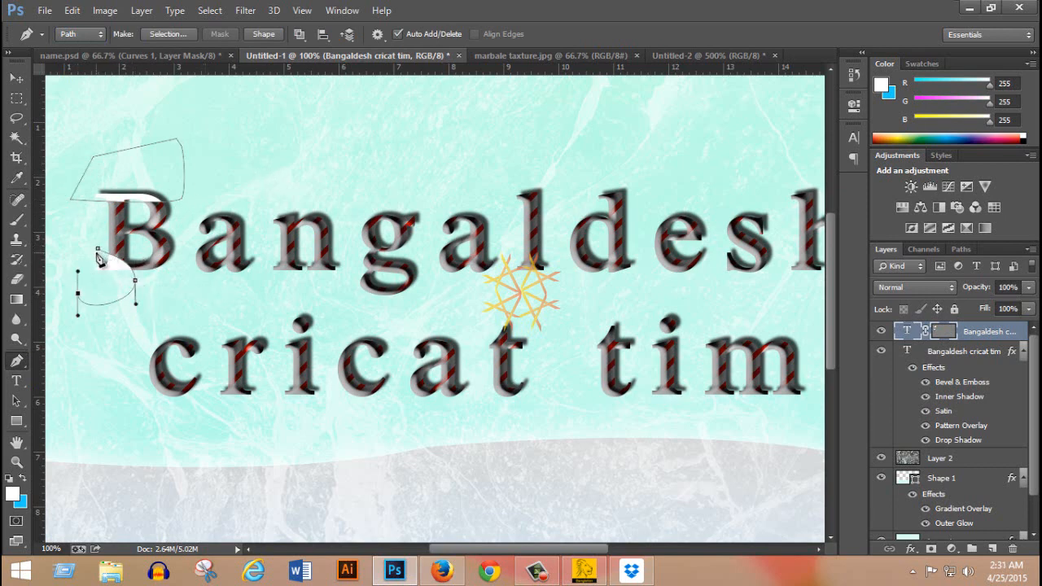
pyautogui.click(97, 248)
# Draw a closed, curved mask path around the lower-right end of the first a in Bangaldesh.
pyautogui.click(253, 252)
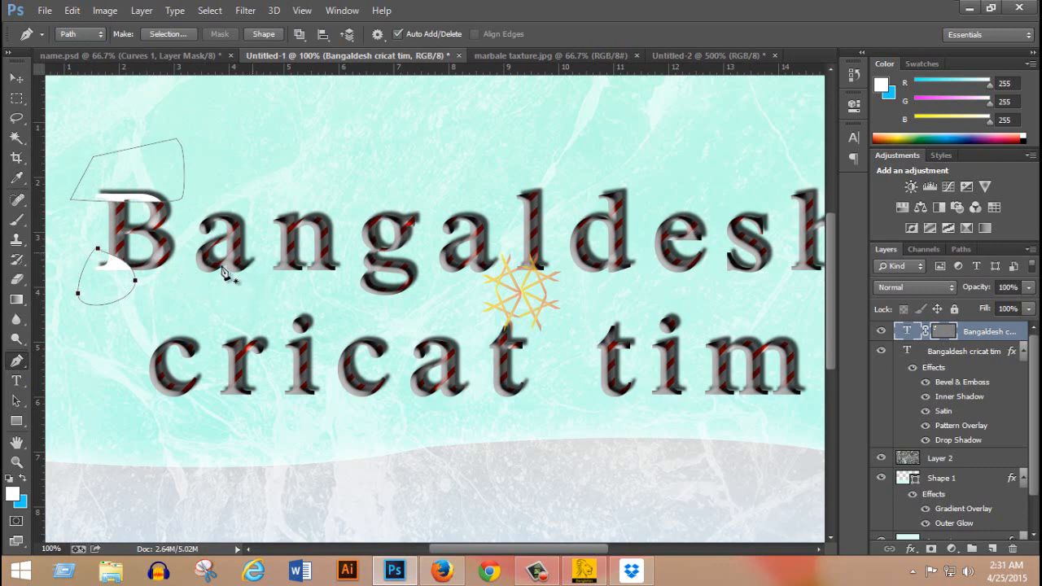
pyautogui.moveTo(221, 281); pyautogui.dragTo(234, 288)
pyautogui.click(275, 268)
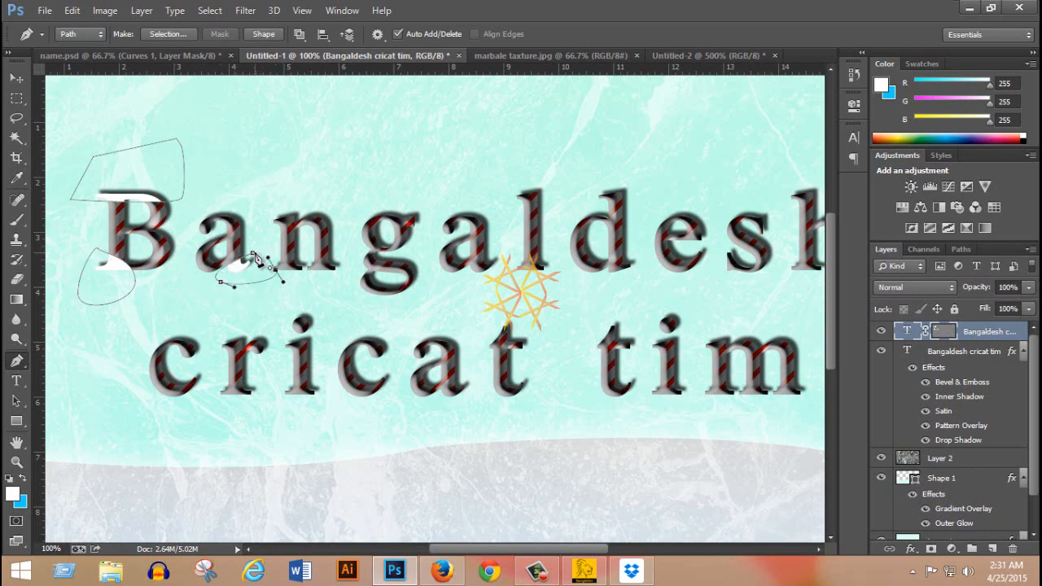
pyautogui.click(253, 253)
# Draw a closed mask path above the n and shift it down and left over the letter's upper-left serif.
pyautogui.moveTo(258, 210)
pyautogui.mouseDown()
pyautogui.moveTo(292, 225)
pyautogui.moveTo(328, 204)
pyautogui.moveTo(262, 204)
pyautogui.mouseUp()
pyautogui.click(257, 210)
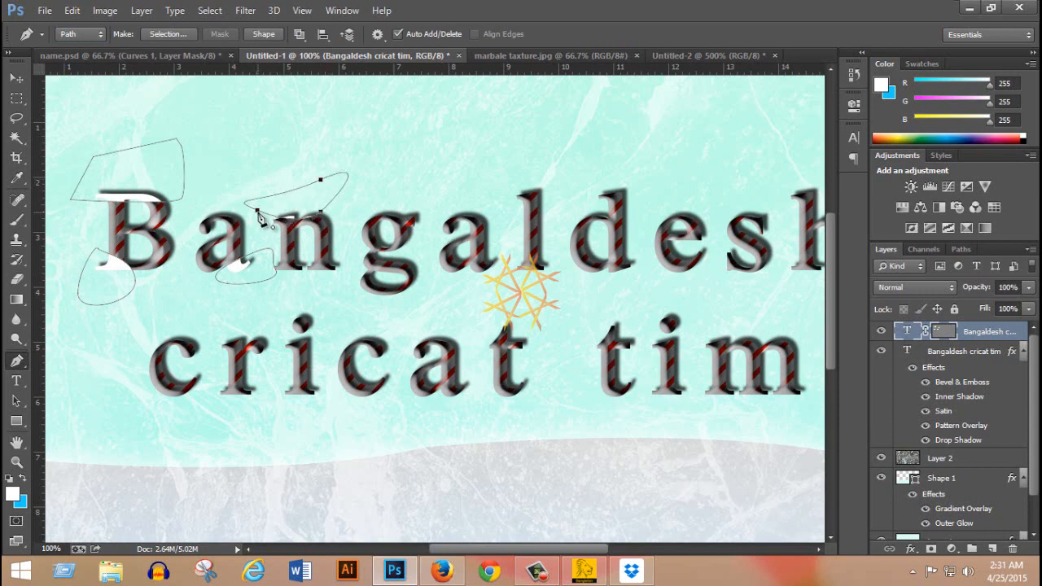
pyautogui.press('alt')
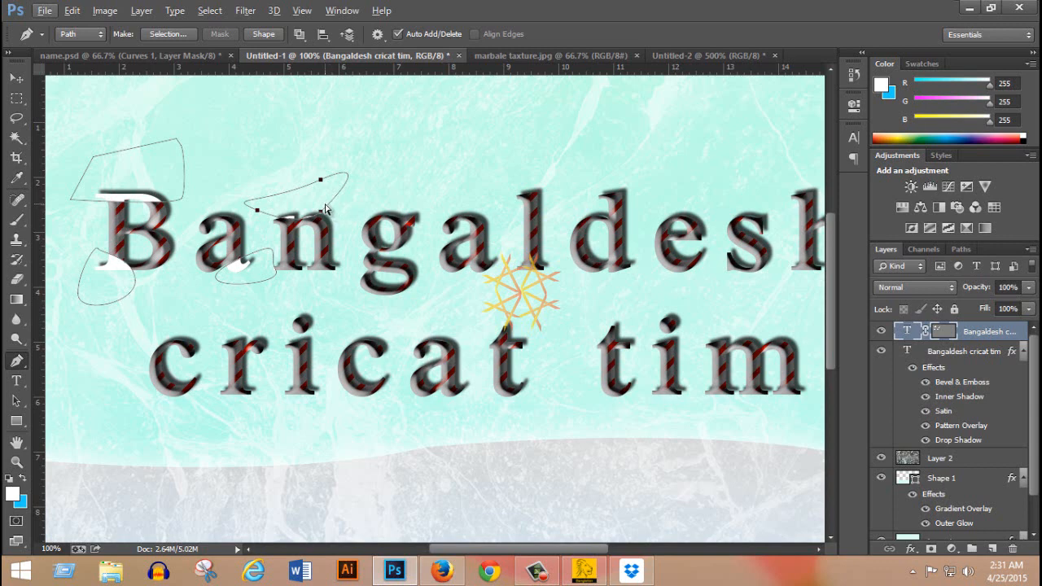
pyautogui.moveTo(323, 221)
pyautogui.mouseDown()
pyautogui.moveTo(287, 220)
pyautogui.moveTo(304, 226)
pyautogui.mouseUp()
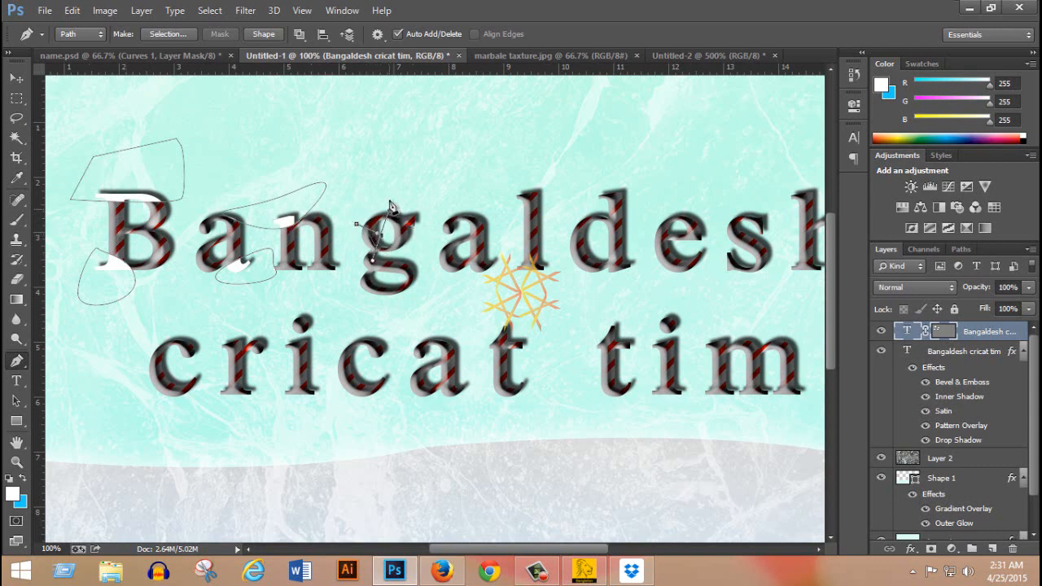
# Draw closed mask paths over the upper left of the g and over the top and bottom of the second c in cricat.
pyautogui.moveTo(389, 198); pyautogui.dragTo(407, 198)
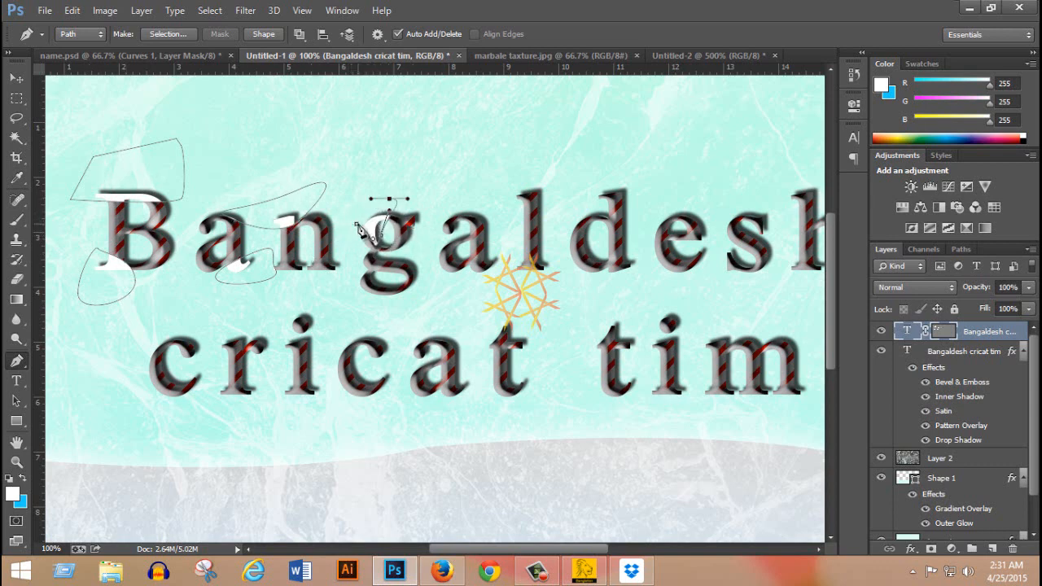
pyautogui.click(357, 223)
pyautogui.moveTo(341, 343); pyautogui.dragTo(472, 375)
pyautogui.click(341, 342)
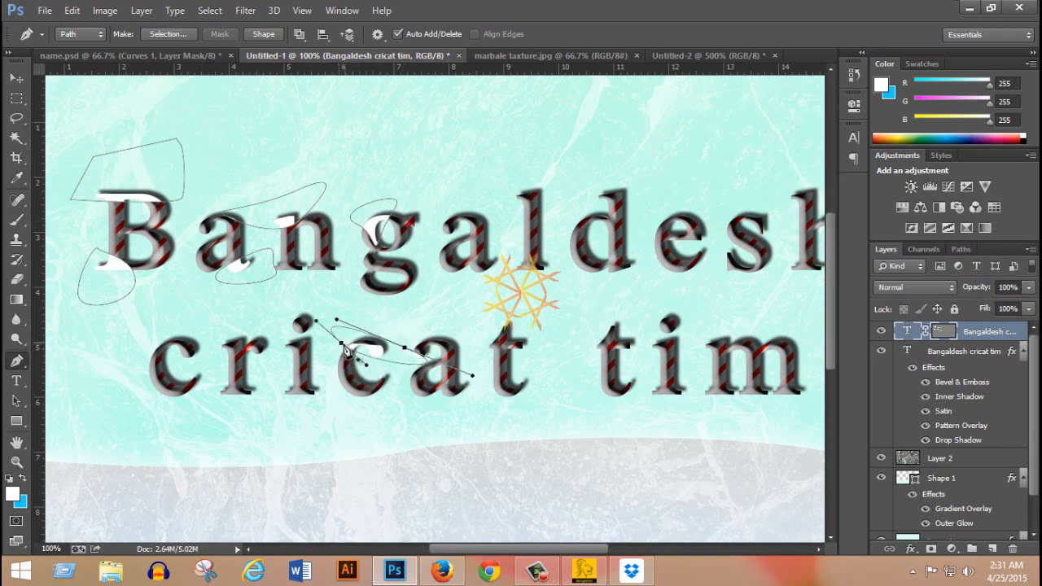
pyautogui.moveTo(368, 374); pyautogui.dragTo(396, 372)
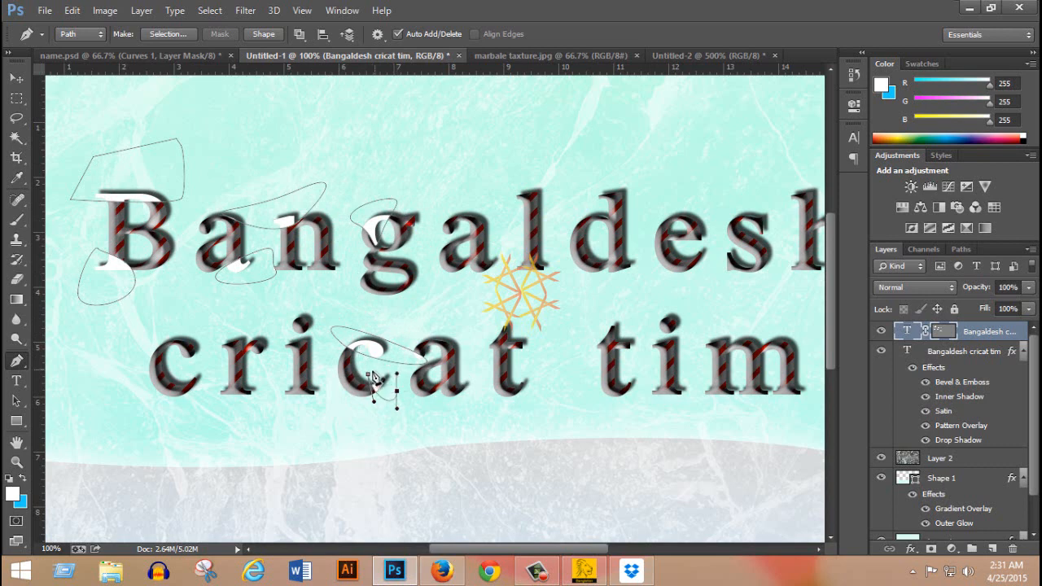
pyautogui.click(368, 374)
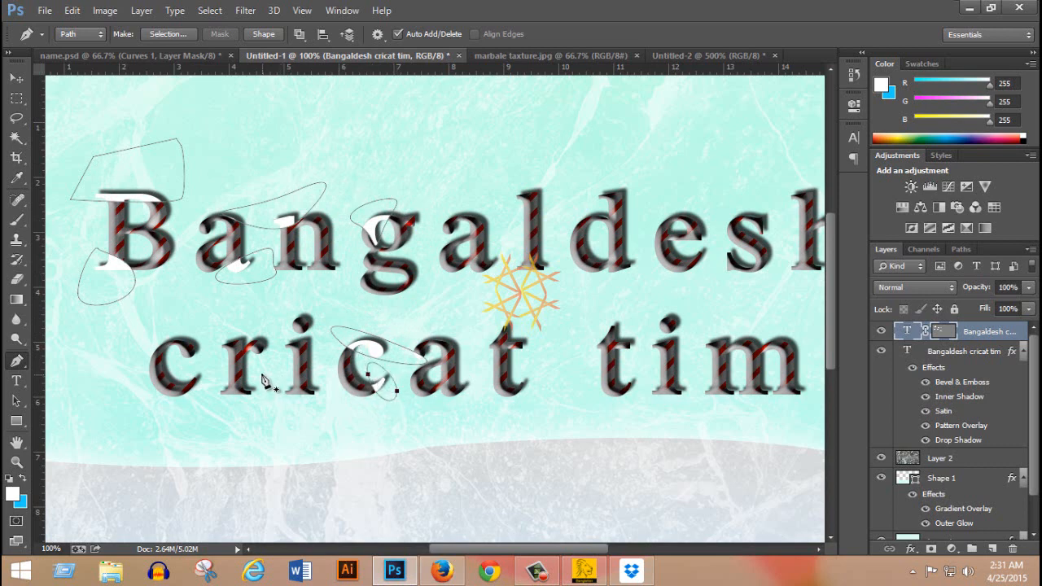
# Draw closed mask paths around the foot of the r and over the lower right of the first c in cricat.
pyautogui.moveTo(262, 374); pyautogui.dragTo(275, 396)
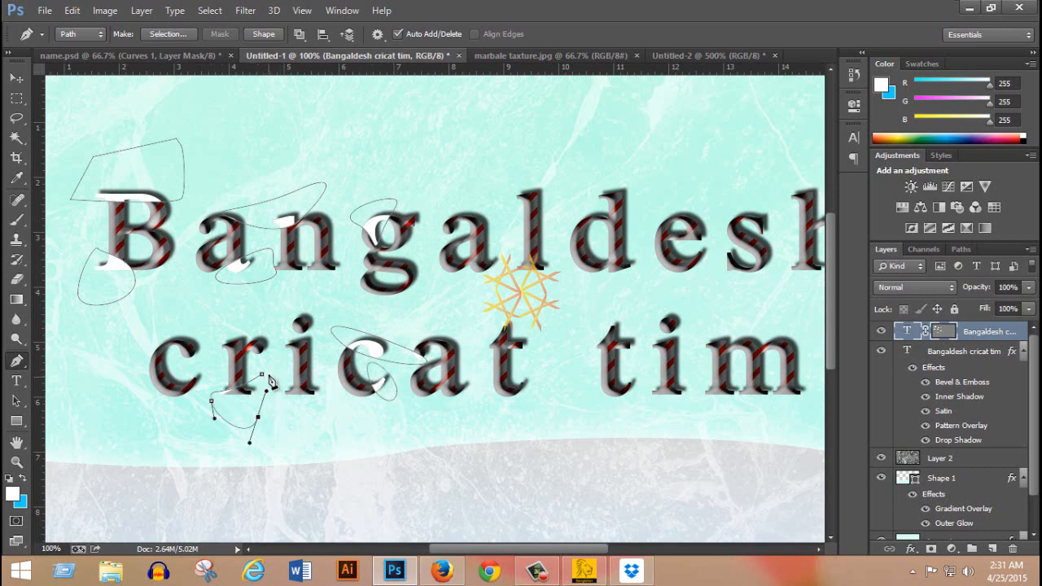
pyautogui.click(261, 374)
pyautogui.moveTo(179, 369); pyautogui.dragTo(181, 394)
pyautogui.click(191, 398)
pyautogui.click(207, 370)
pyautogui.click(204, 364)
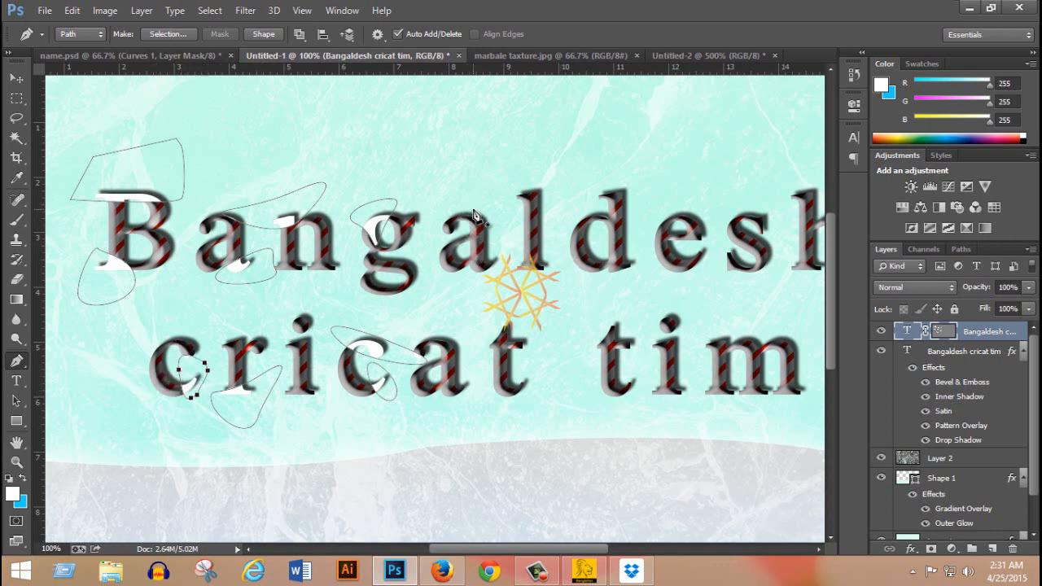
# Draw closed mask paths over the upper right of the second a and around the top of the l in Bangaldesh.
pyautogui.moveTo(456, 206); pyautogui.dragTo(505, 214)
pyautogui.click(456, 208)
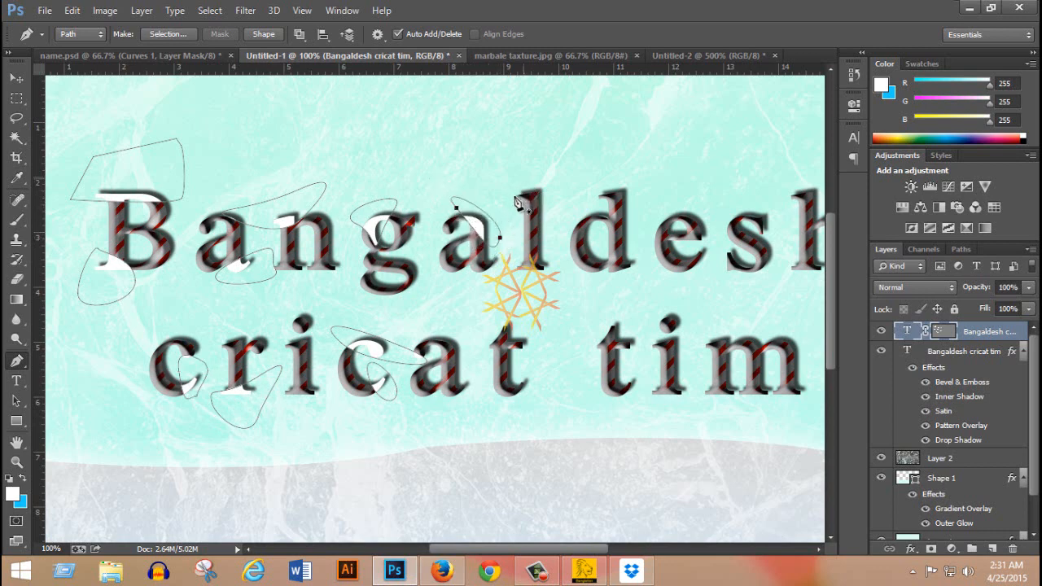
pyautogui.moveTo(524, 179); pyautogui.dragTo(514, 197)
pyautogui.moveTo(519, 212)
pyautogui.mouseDown()
pyautogui.moveTo(552, 182)
pyautogui.moveTo(598, 195)
pyautogui.mouseUp()
pyautogui.click(524, 179)
# Draw closed mask paths over the upper-left serifs of the d and the h in Bangaldesh.
pyautogui.click(622, 205)
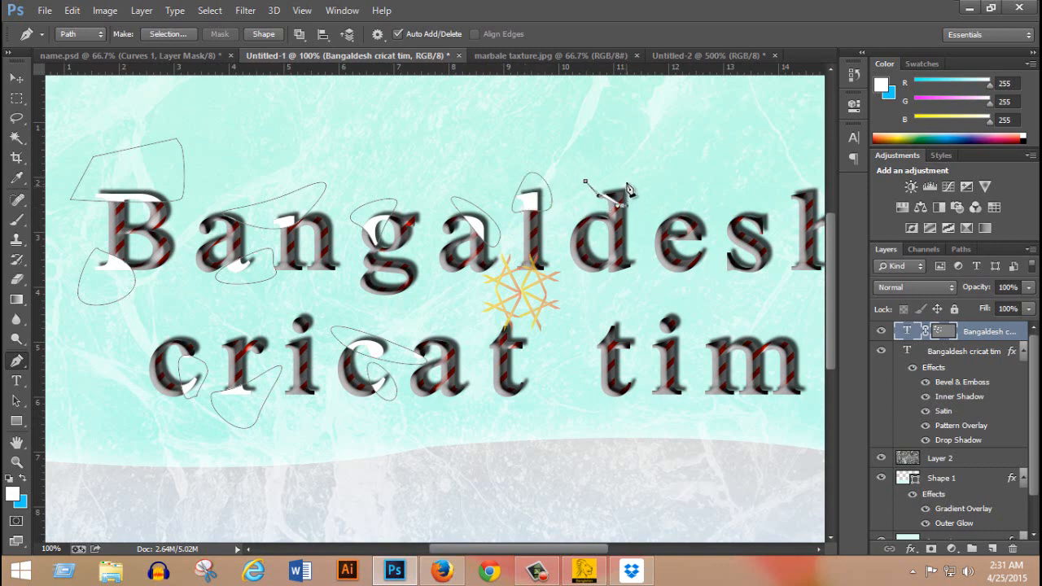
pyautogui.click(626, 182)
pyautogui.click(585, 181)
pyautogui.moveTo(551, 138); pyautogui.dragTo(354, 216)
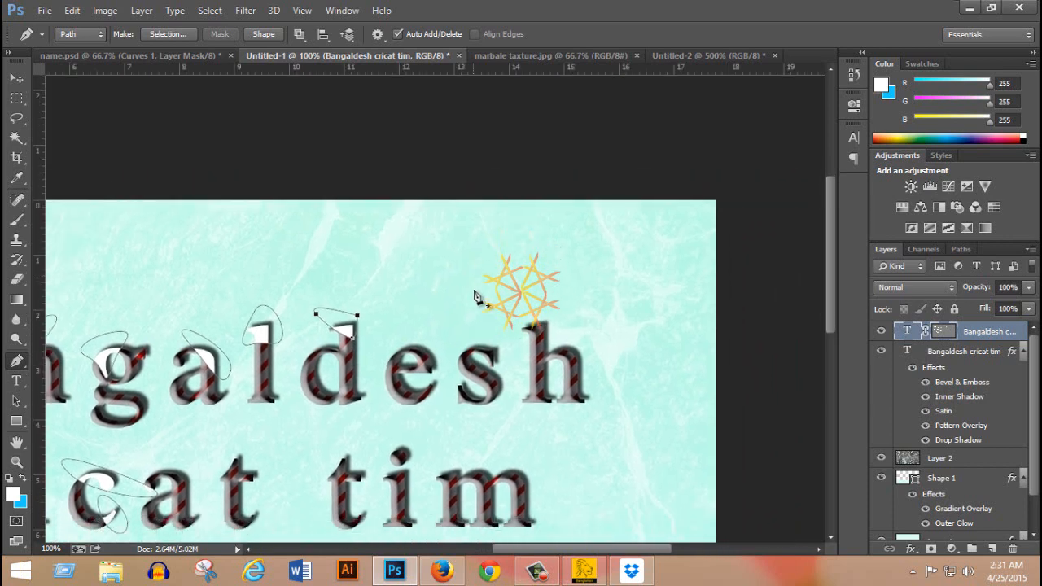
pyautogui.scroll(-2, 475, 291)
pyautogui.moveTo(509, 265)
pyautogui.mouseDown()
pyautogui.moveTo(527, 295)
pyautogui.moveTo(580, 263)
pyautogui.mouseUp()
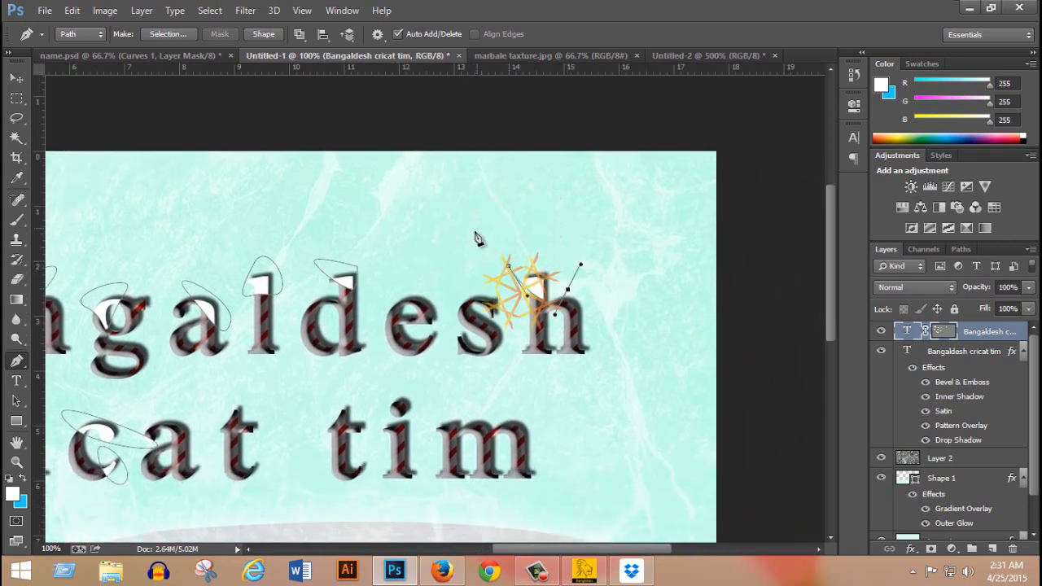
pyautogui.click(509, 265)
# Draw a curved closed mask path around the feet of the h and a straight-sided one over the m's lower-right foot.
pyautogui.scroll(-2, 552, 309)
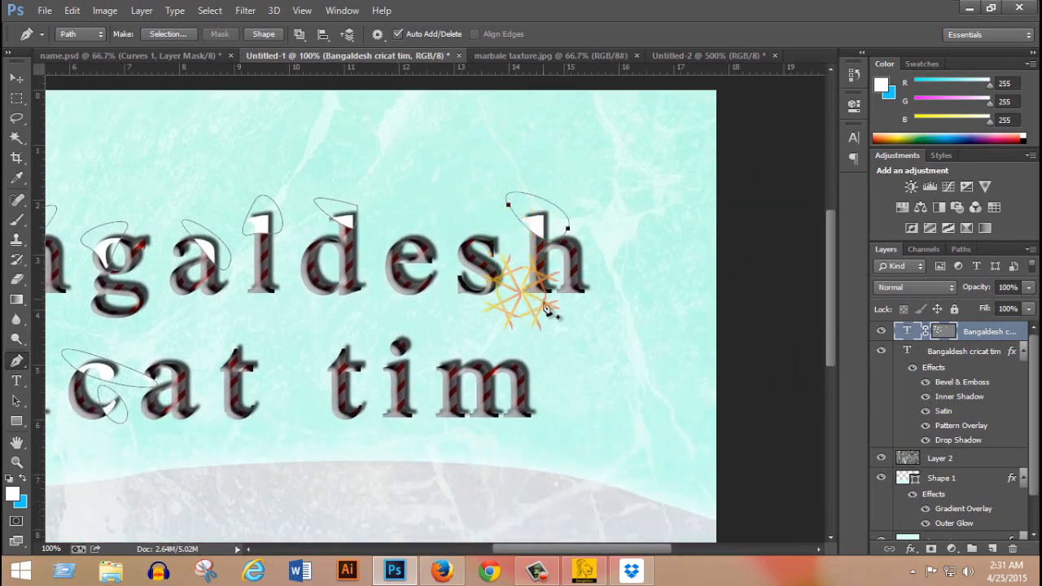
pyautogui.scroll(-3, 552, 313)
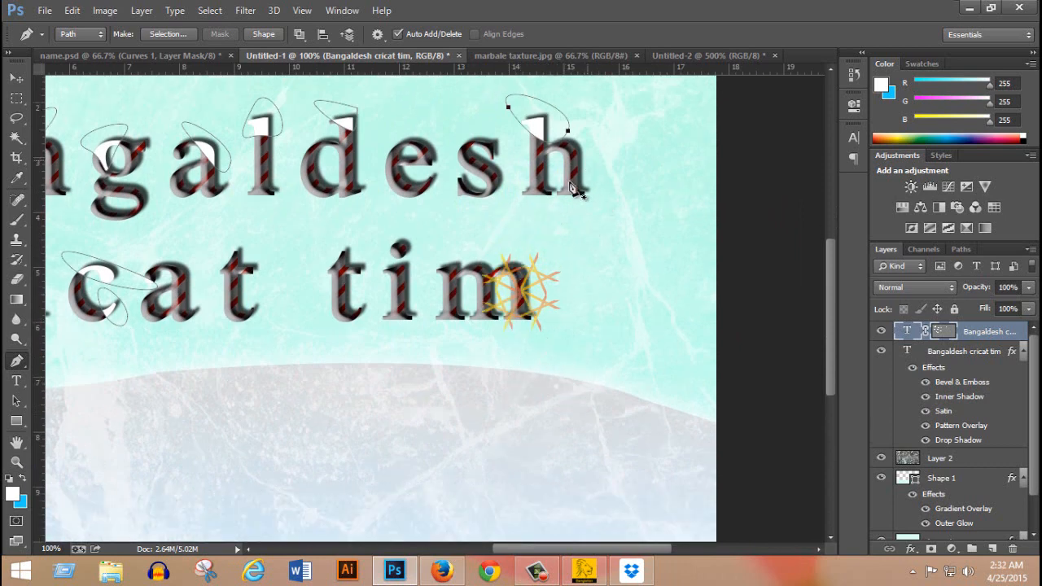
pyautogui.moveTo(552, 207); pyautogui.dragTo(621, 249)
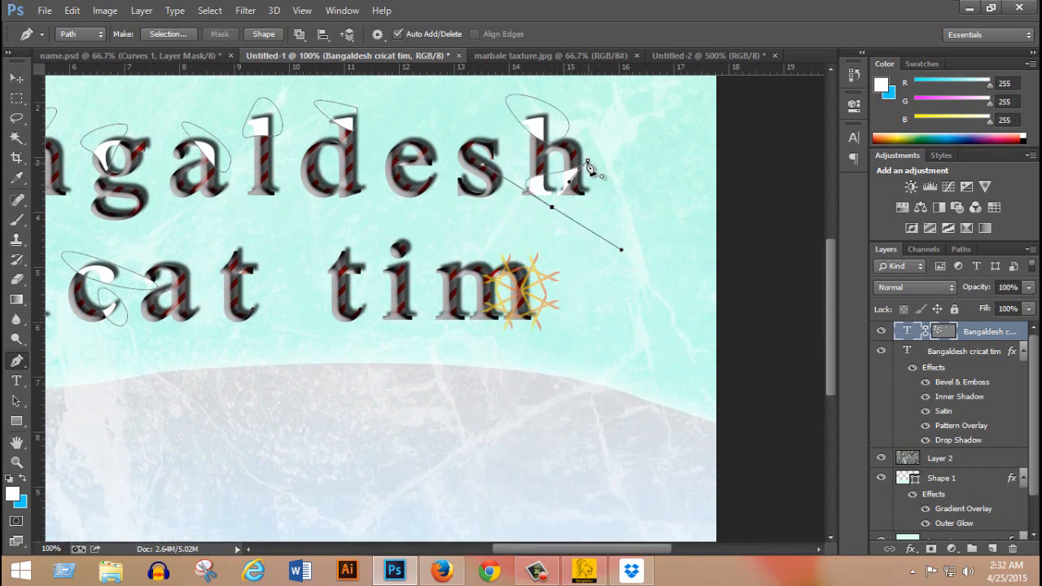
pyautogui.click(588, 165)
pyautogui.scroll(-2, 548, 304)
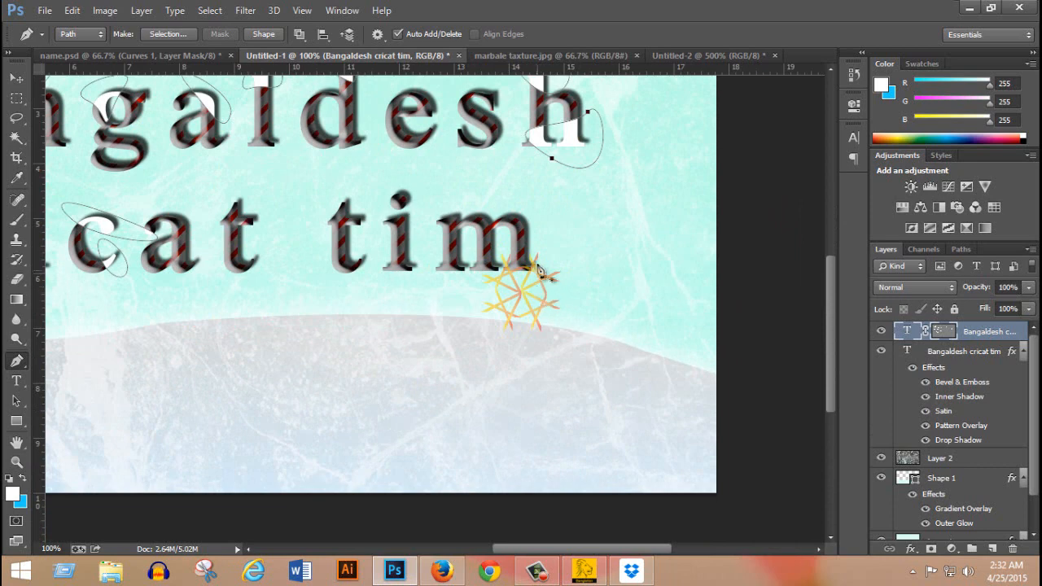
pyautogui.click(538, 236)
pyautogui.click(472, 296)
pyautogui.click(562, 312)
pyautogui.click(538, 236)
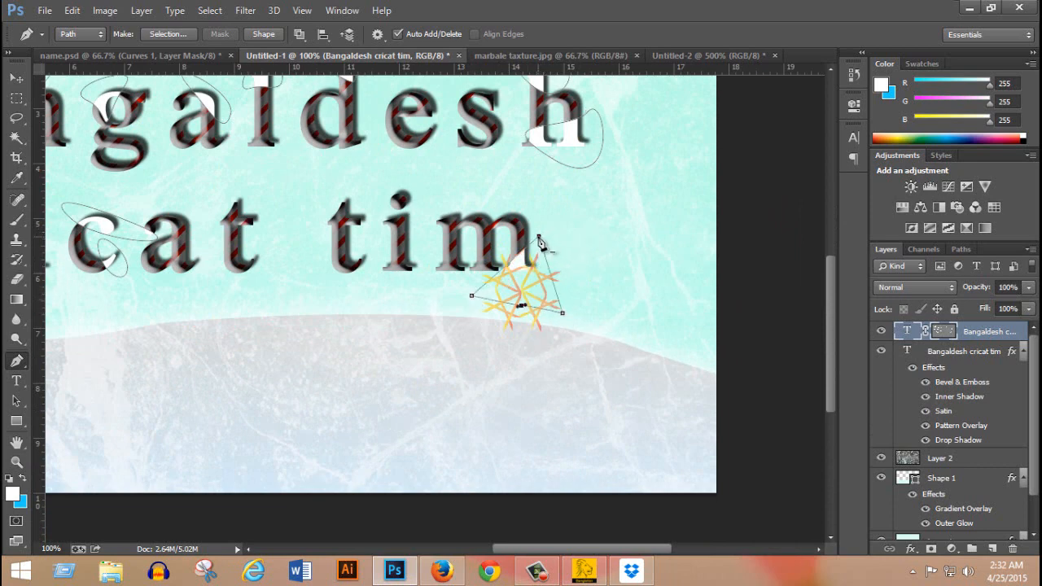
# Draw closed mask paths over the foot of the i and the top of the t in tim.
pyautogui.click(343, 274)
pyautogui.click(416, 317)
pyautogui.click(423, 246)
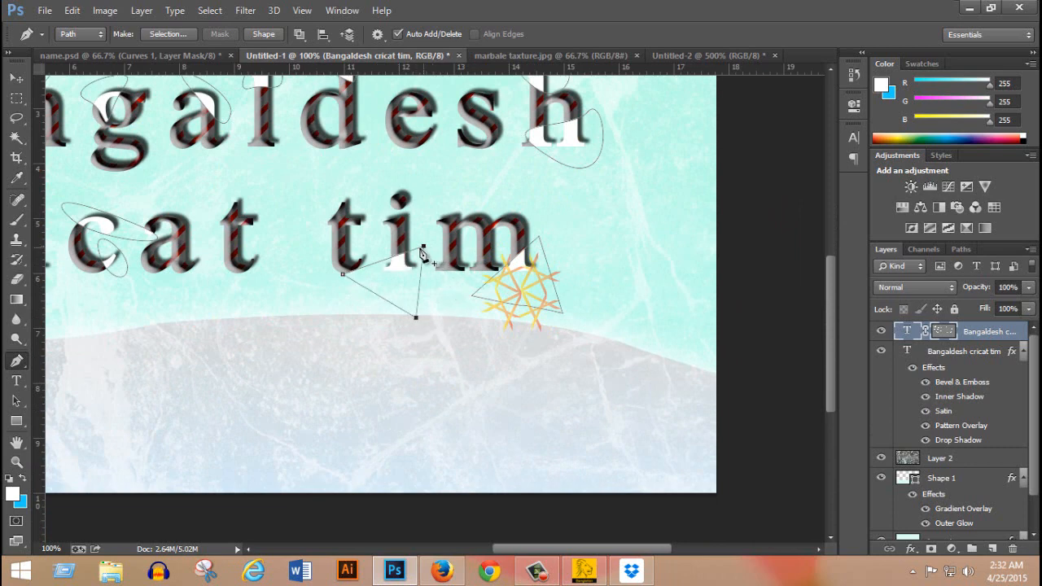
pyautogui.click(318, 207)
pyautogui.moveTo(369, 200); pyautogui.dragTo(371, 182)
pyautogui.click(328, 188)
pyautogui.click(318, 207)
# Draw triangular closed mask paths over the crossbar of the t and the lower-right end of the a in cricat.
pyautogui.click(217, 208)
pyautogui.click(253, 236)
pyautogui.click(277, 184)
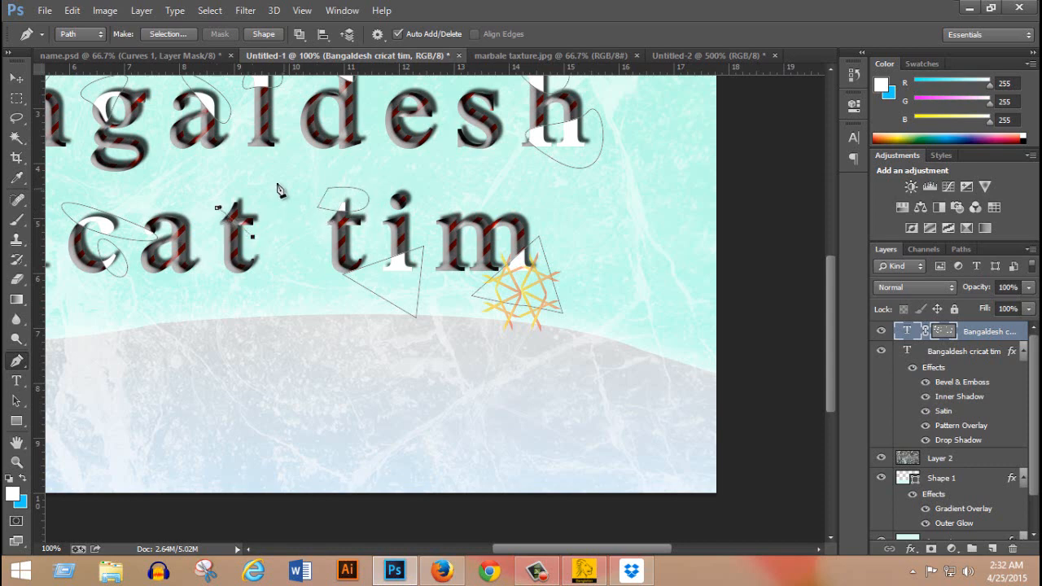
pyautogui.click(217, 207)
pyautogui.moveTo(171, 237); pyautogui.dragTo(287, 194)
pyautogui.click(311, 199)
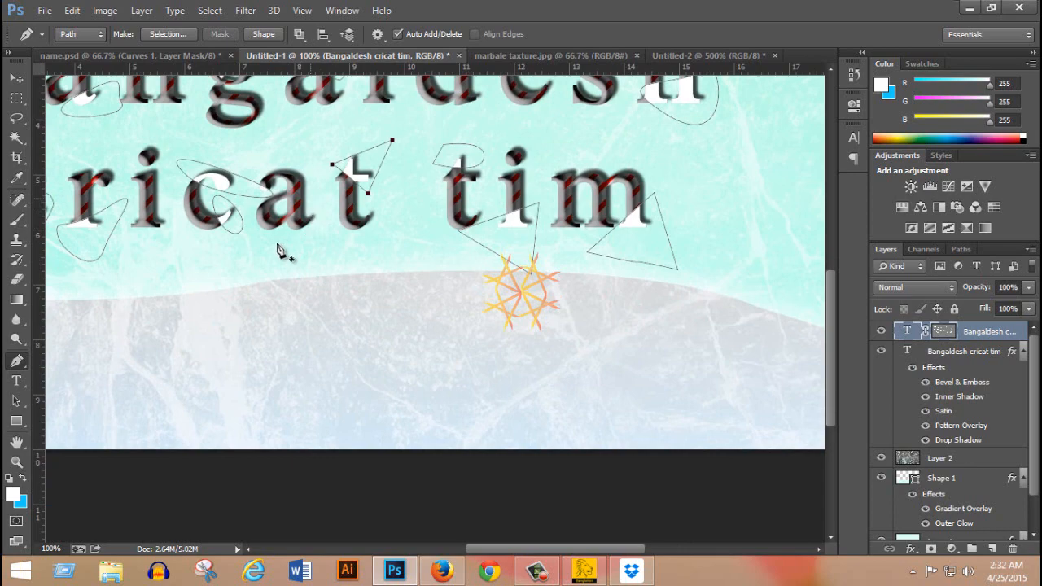
pyautogui.click(241, 263)
pyautogui.click(342, 271)
pyautogui.click(311, 199)
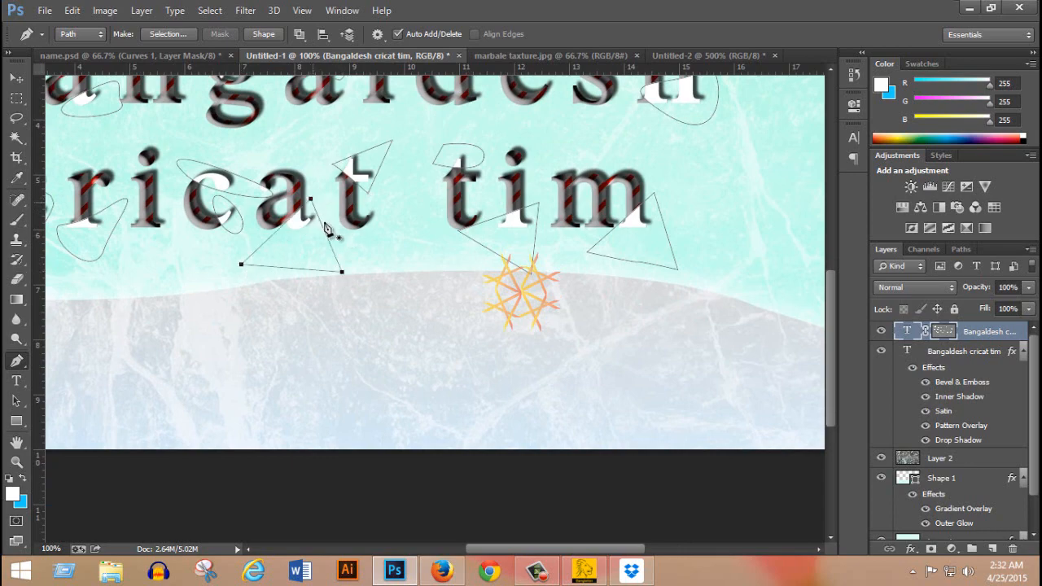
# Copy the layer style of the original Bangaldesh cricat tim text layer and paste it onto the vector-masked white copy.
pyautogui.keyDown('alt'); pyautogui.click(312, 211); pyautogui.keyUp('alt')
pyautogui.keyDown('alt'); pyautogui.click(312, 212); pyautogui.keyUp('alt')
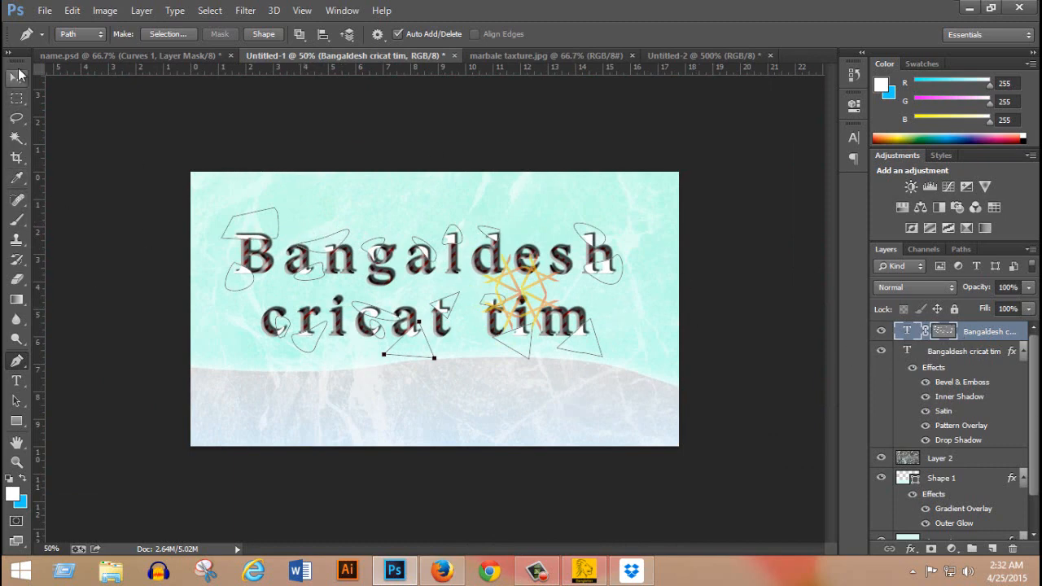
pyautogui.click(17, 77)
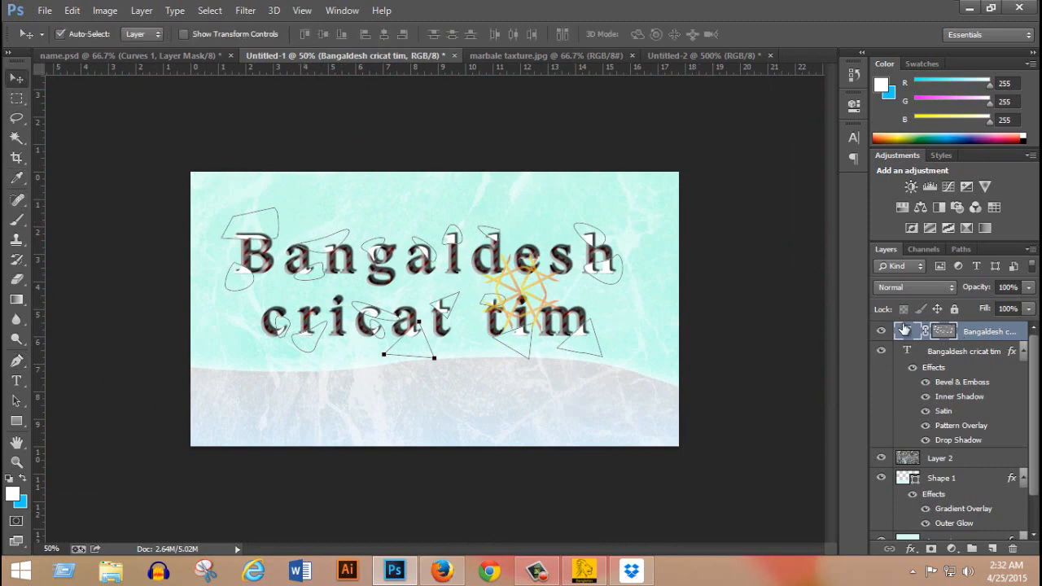
pyautogui.click(946, 332)
pyautogui.click(908, 459)
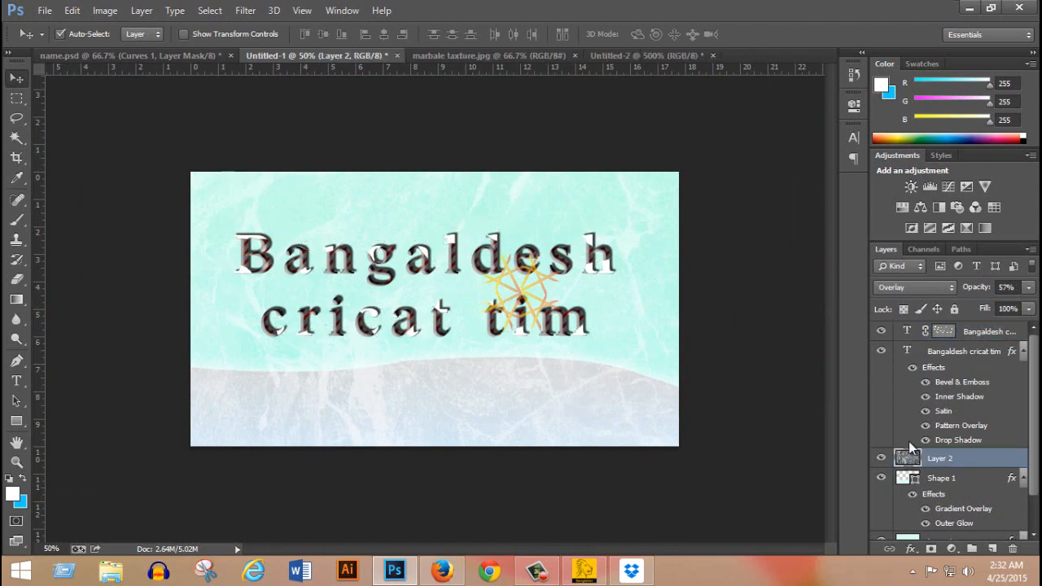
pyautogui.click(942, 329)
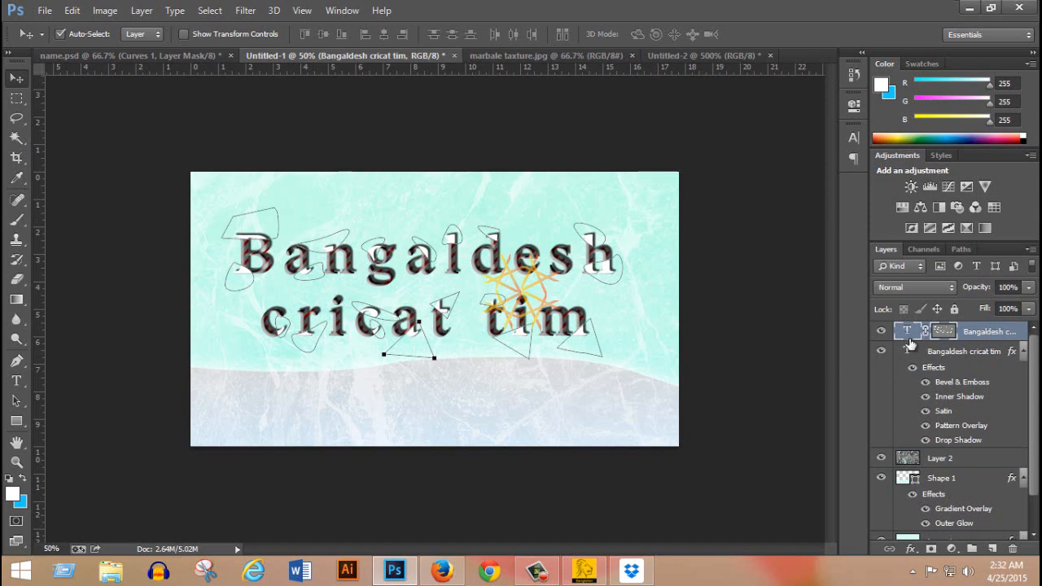
pyautogui.scroll(-2, 910, 345)
pyautogui.scroll(2, 1027, 370)
pyautogui.rightClick(956, 357)
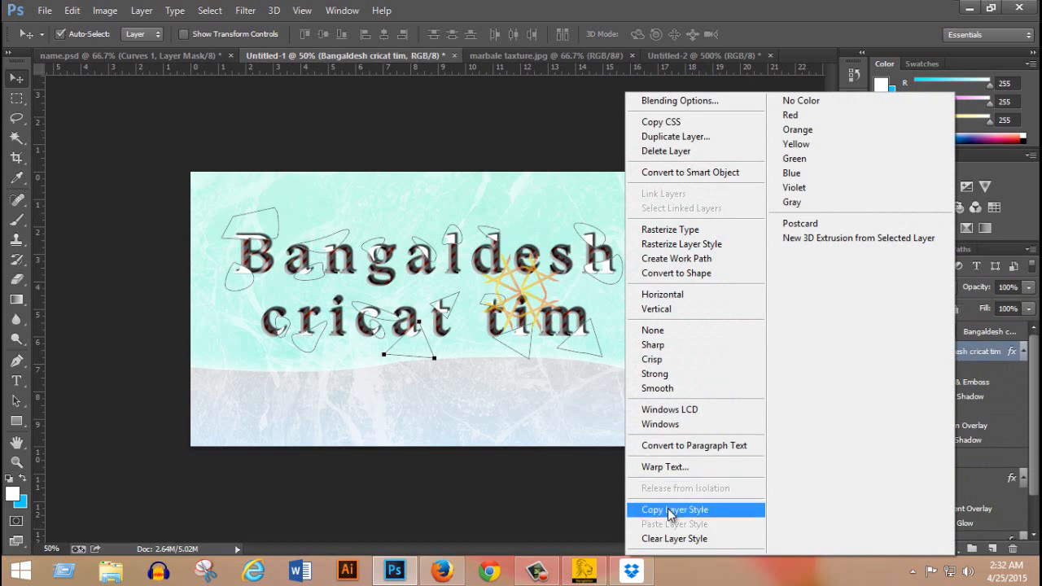
pyautogui.click(674, 509)
pyautogui.rightClick(993, 355)
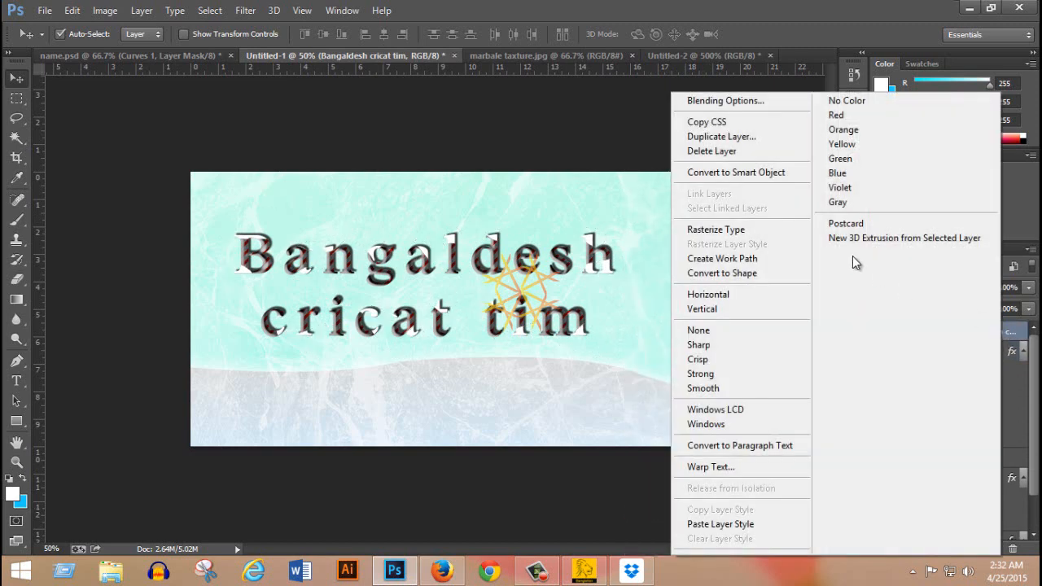
pyautogui.click(720, 524)
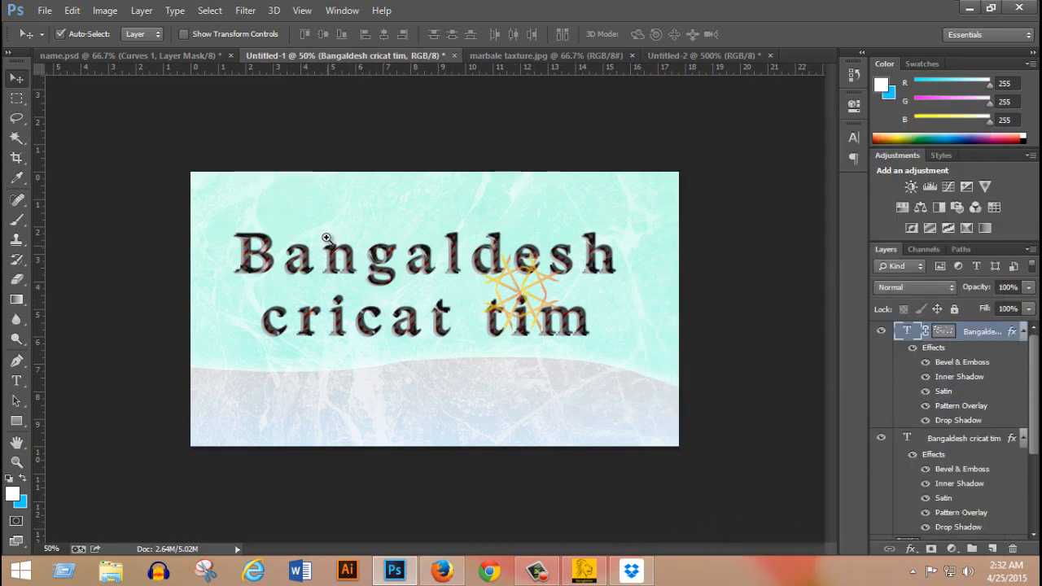
# Hide the Pattern Overlay effect on the vector-masked text copy.
pyautogui.keyDown('ctrl'); pyautogui.click(524, 225); pyautogui.keyUp('ctrl')
pyautogui.keyDown('ctrl'); pyautogui.click(522, 221); pyautogui.keyUp('ctrl')
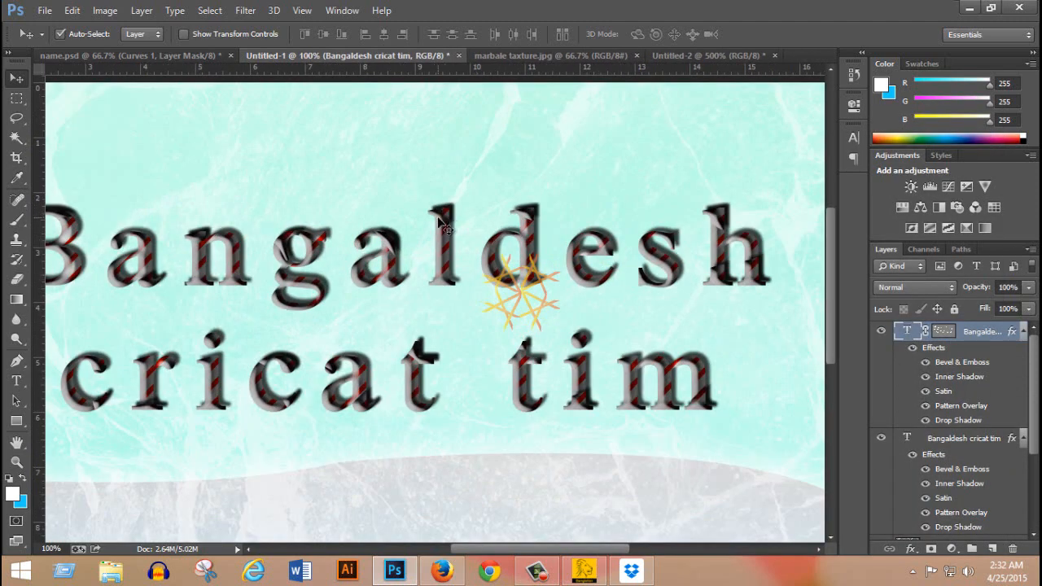
pyautogui.click(927, 406)
# Examine the masked highlights and layer effects on the letters of both text lines, up close and in the full composition.
pyautogui.keyDown('ctrl'); pyautogui.click(422, 283); pyautogui.keyUp('ctrl')
pyautogui.keyDown('ctrl'); pyautogui.click(422, 283); pyautogui.keyUp('ctrl')
pyautogui.keyDown('alt'); pyautogui.click(355, 269); pyautogui.keyUp('alt')
pyautogui.keyDown('alt'); pyautogui.click(361, 269); pyautogui.keyUp('alt')
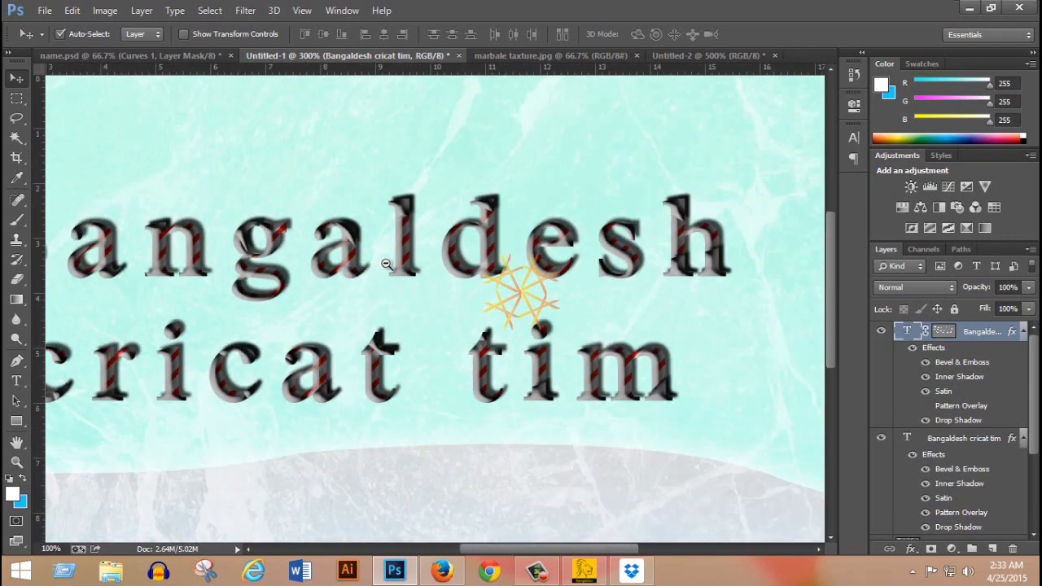
pyautogui.keyDown('alt'); pyautogui.click(385, 264); pyautogui.keyUp('alt')
pyautogui.keyDown('alt'); pyautogui.click(254, 213); pyautogui.keyUp('alt')
pyautogui.keyDown('ctrl'); pyautogui.click(251, 212); pyautogui.keyUp('ctrl')
pyautogui.keyDown('ctrl'); pyautogui.click(252, 212); pyautogui.keyUp('ctrl')
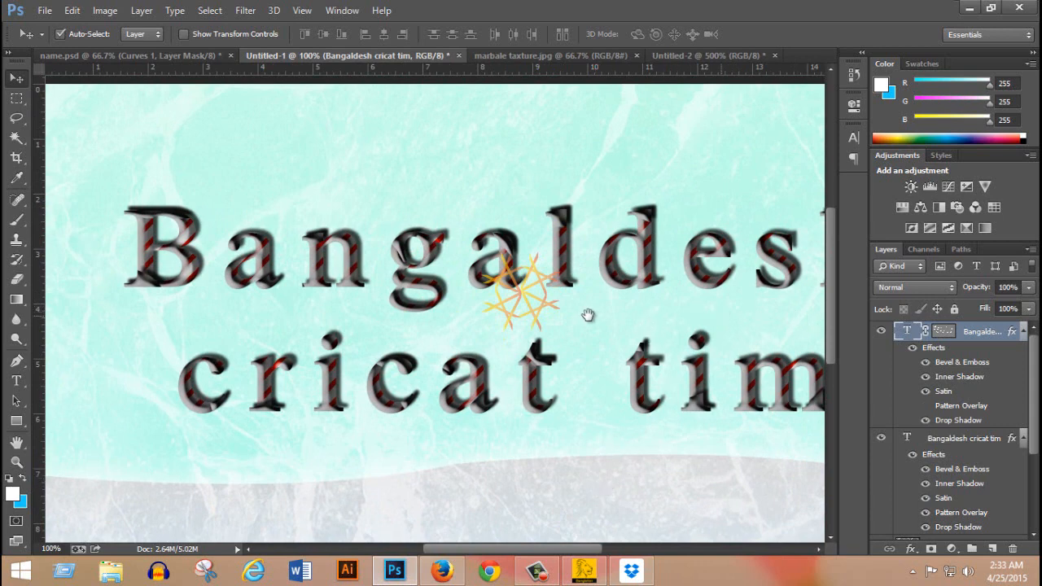
pyautogui.moveTo(800, 292); pyautogui.dragTo(605, 272)
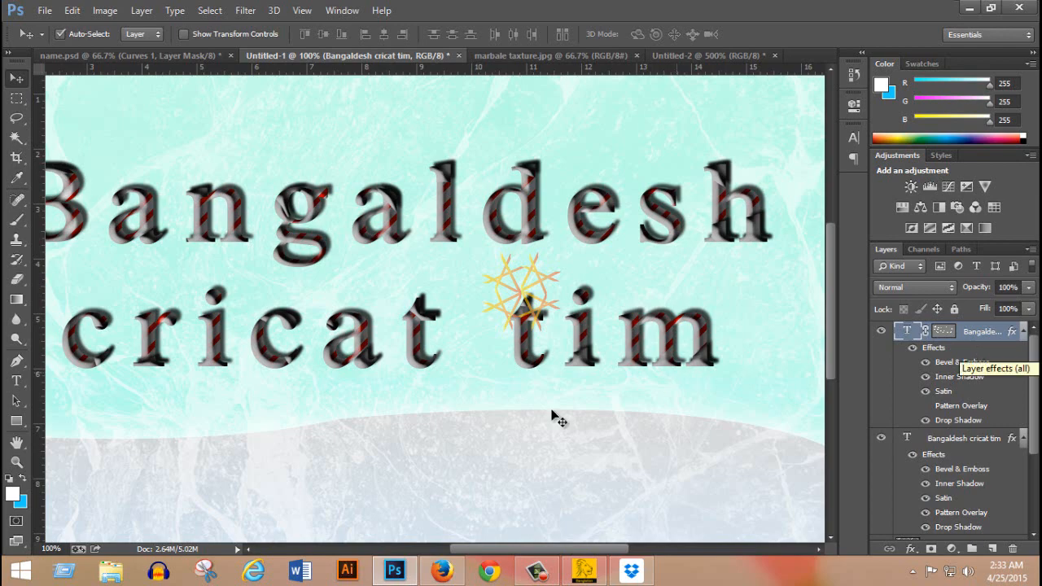
pyautogui.keyDown('ctrl'); pyautogui.click(301, 319); pyautogui.keyUp('ctrl')
pyautogui.keyDown('ctrl'); pyautogui.click(304, 318); pyautogui.keyUp('ctrl')
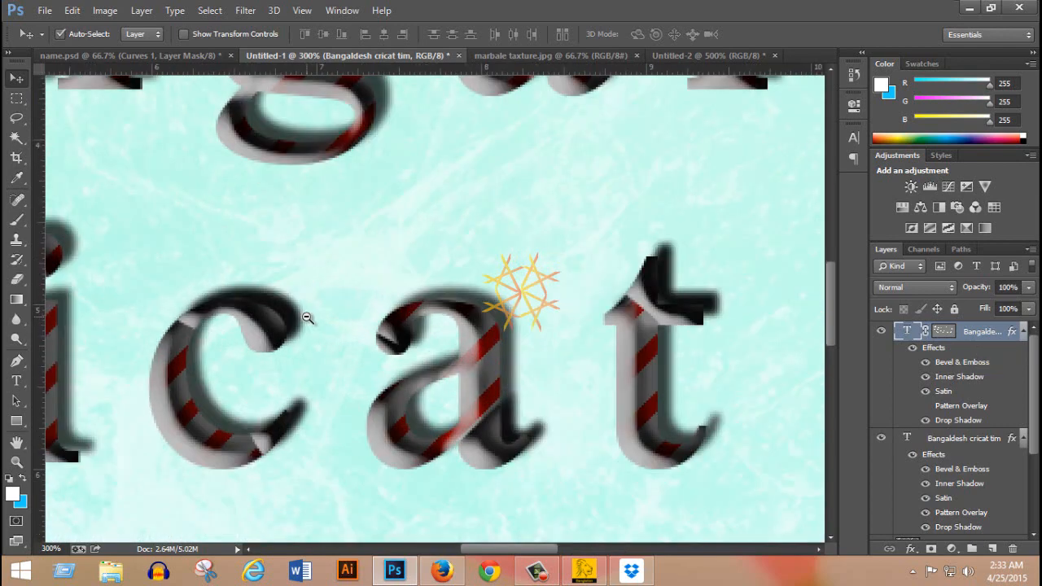
pyautogui.keyDown('alt'); pyautogui.click(307, 317); pyautogui.keyUp('alt')
pyautogui.keyDown('alt'); pyautogui.click(307, 318); pyautogui.keyUp('alt')
pyautogui.keyDown('alt'); pyautogui.click(306, 318); pyautogui.keyUp('alt')
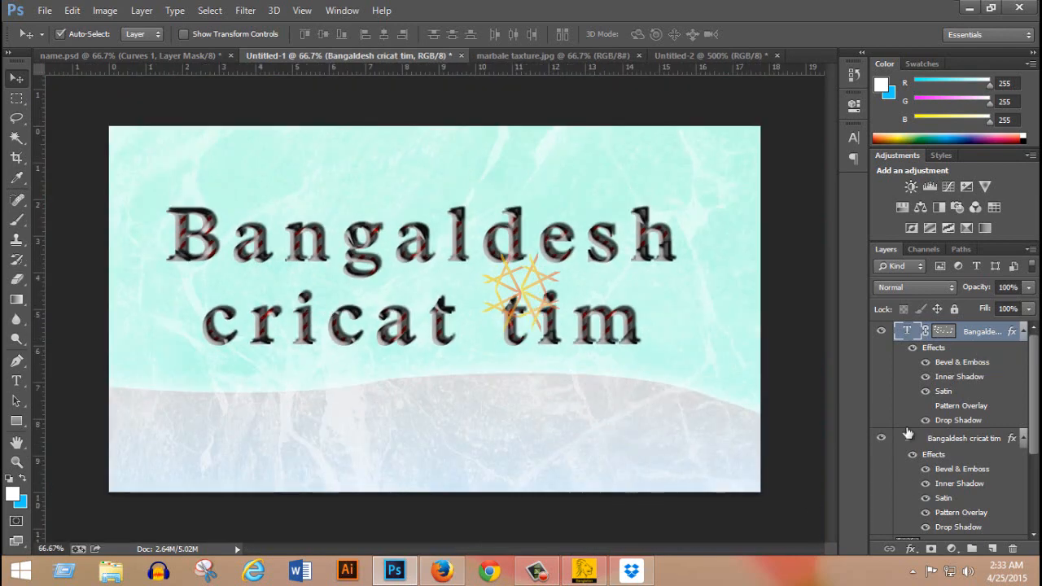
pyautogui.keyDown('ctrl'); pyautogui.click(190, 170); pyautogui.keyUp('ctrl')
pyautogui.keyDown('ctrl'); pyautogui.click(190, 170); pyautogui.keyUp('ctrl')
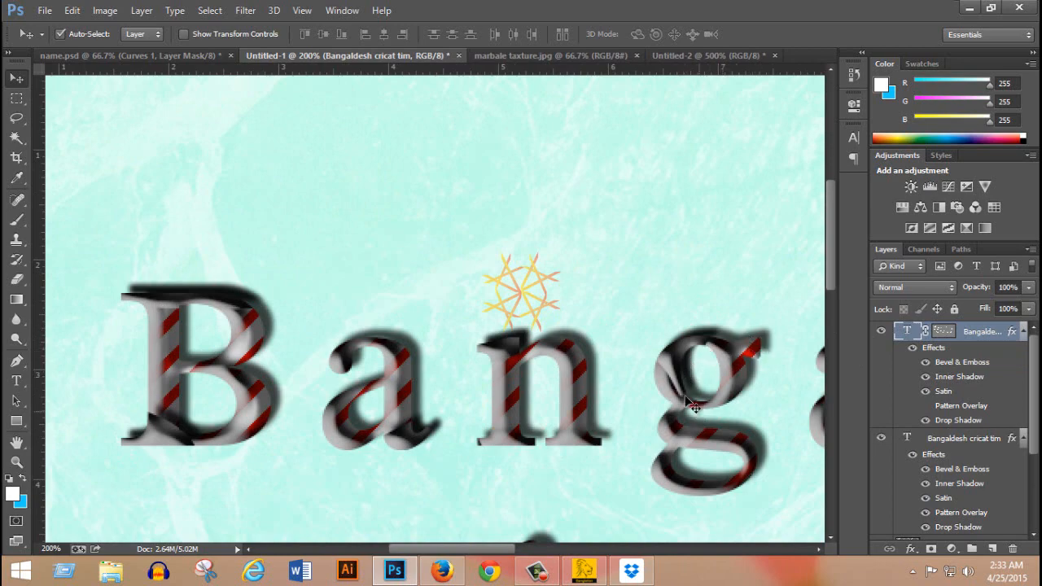
pyautogui.hotkey('ctrl', '-')
pyautogui.hotkey('ctrl', '-')
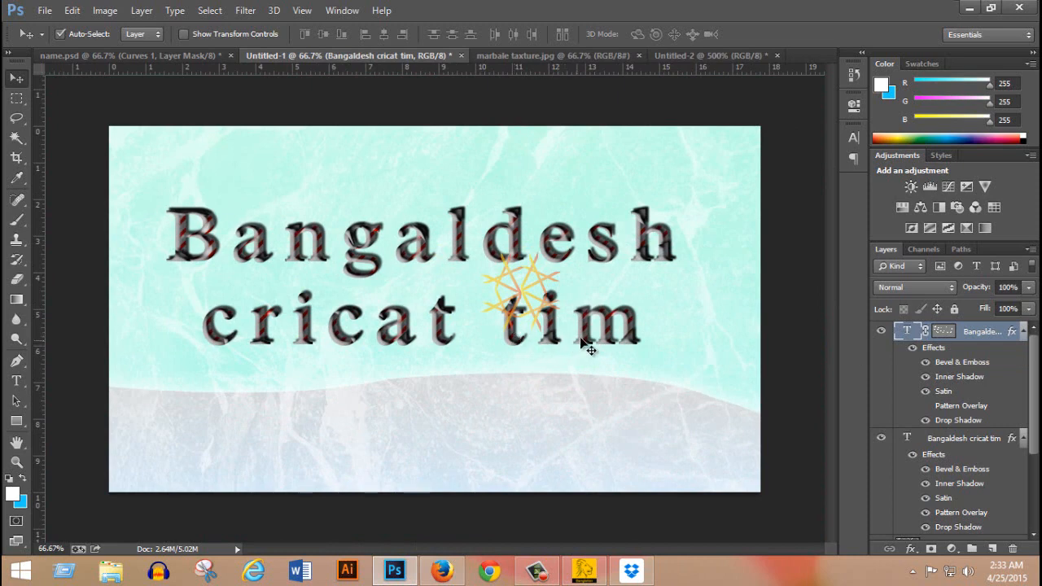
# Add a new text layer with a person's full name on the grey area below the two styled lines.
pyautogui.click(17, 380)
pyautogui.click(320, 482)
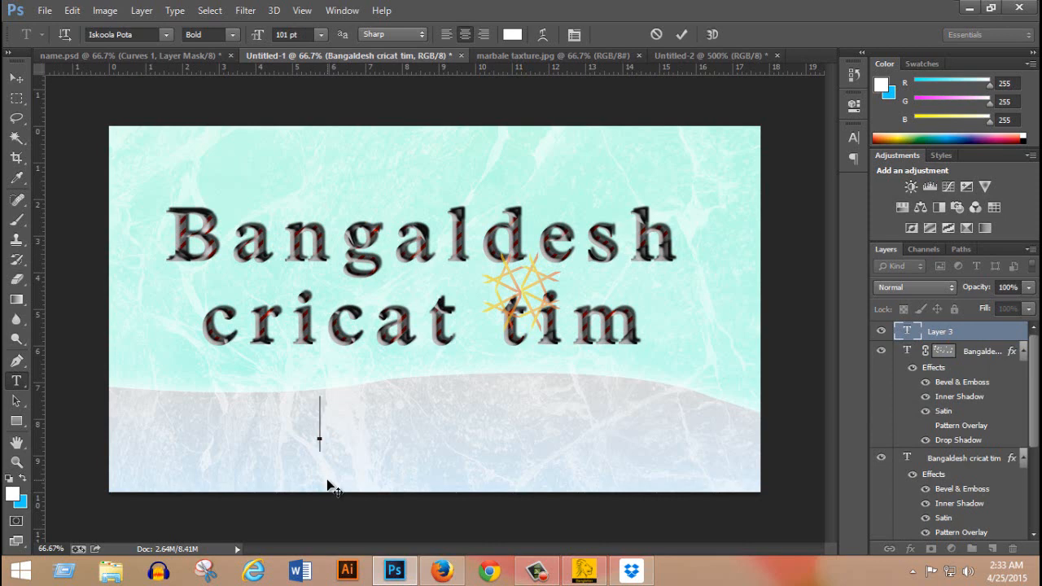
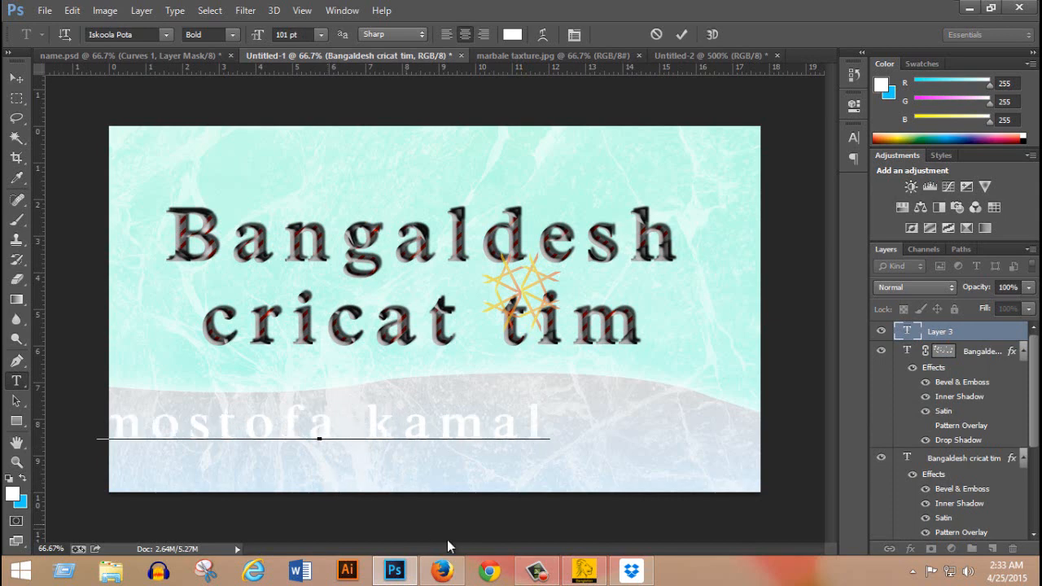
# Recolour the whole name line red (ff0000) and move it horizontally so it sits fully inside the canvas, beneath the styled lines.
pyautogui.hotkey('ctrl', 'a')
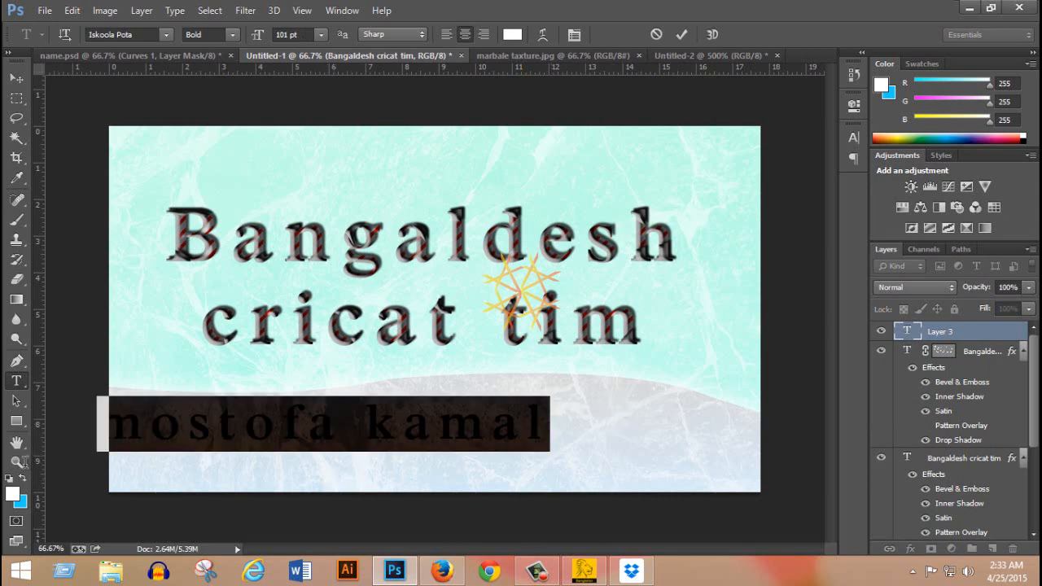
pyautogui.click(512, 34)
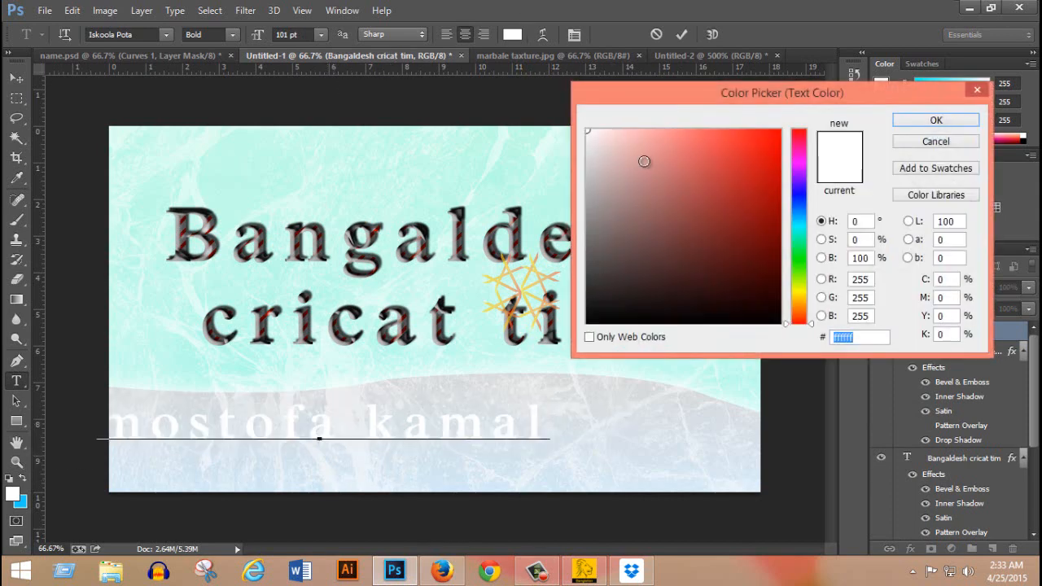
pyautogui.moveTo(642, 158); pyautogui.dragTo(798, 123)
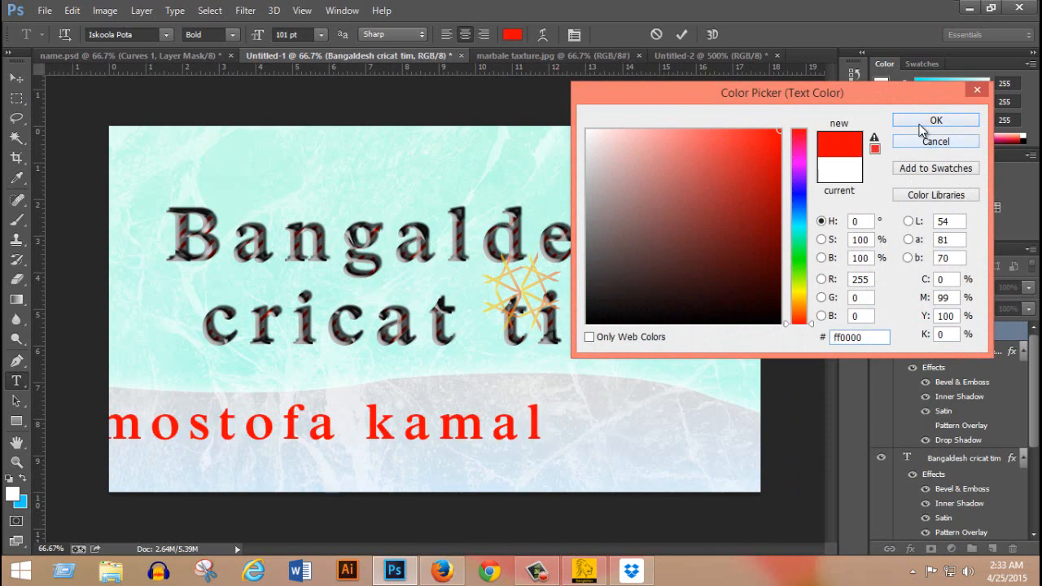
pyautogui.click(927, 122)
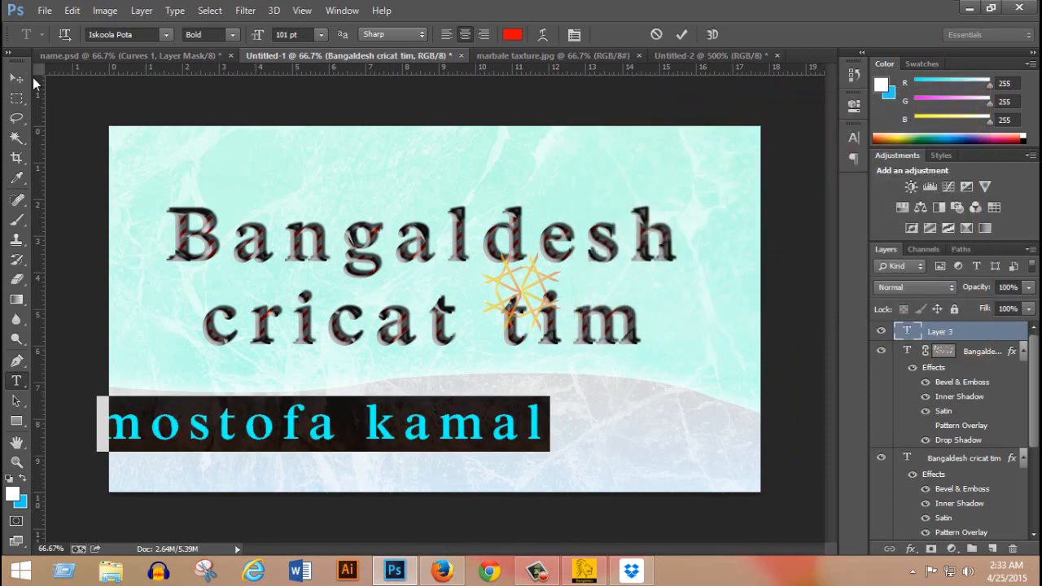
pyautogui.click(16, 78)
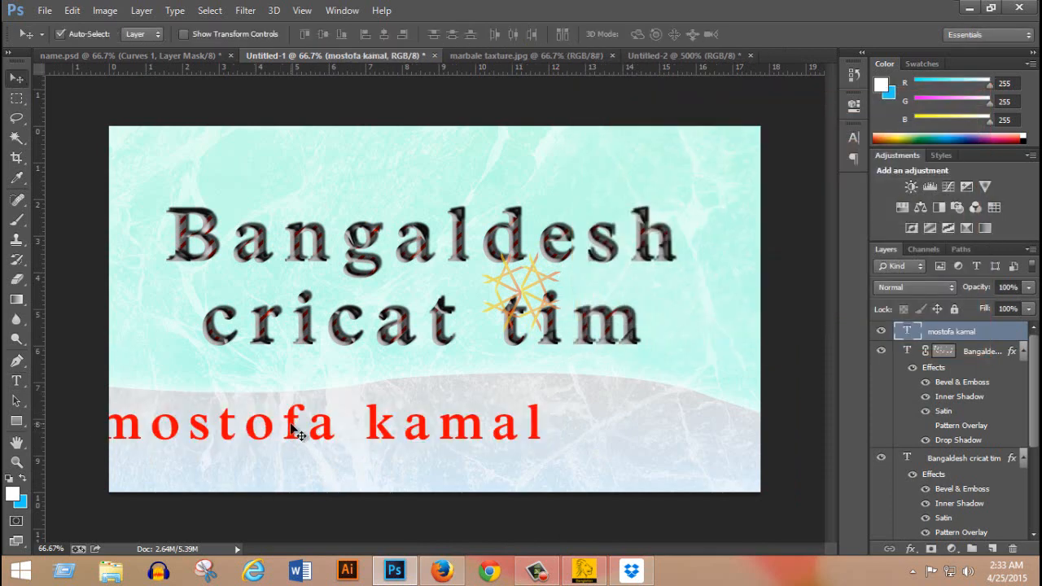
pyautogui.moveTo(290, 425); pyautogui.dragTo(425, 426)
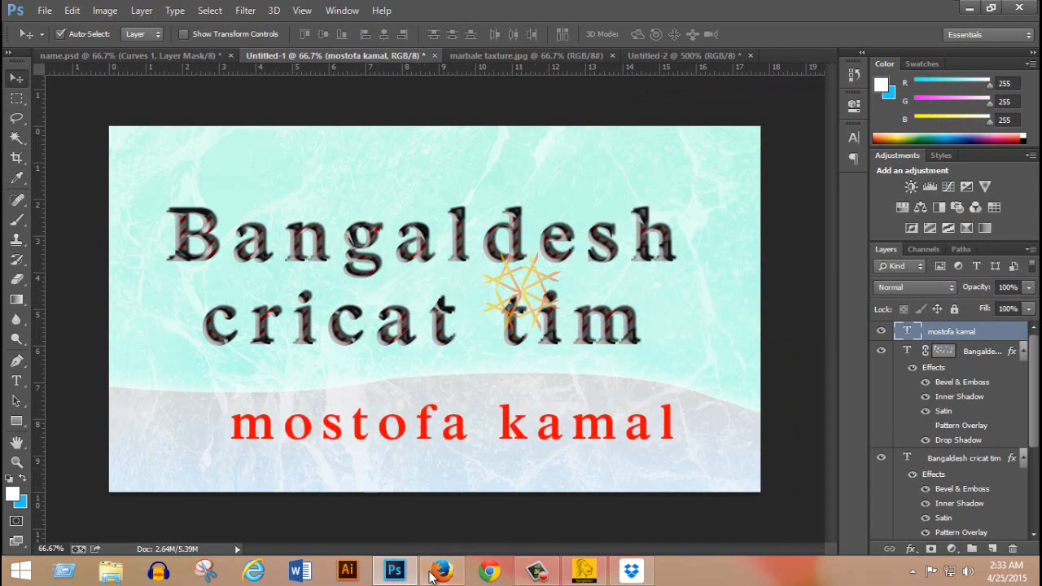
pyautogui.click(537, 573)
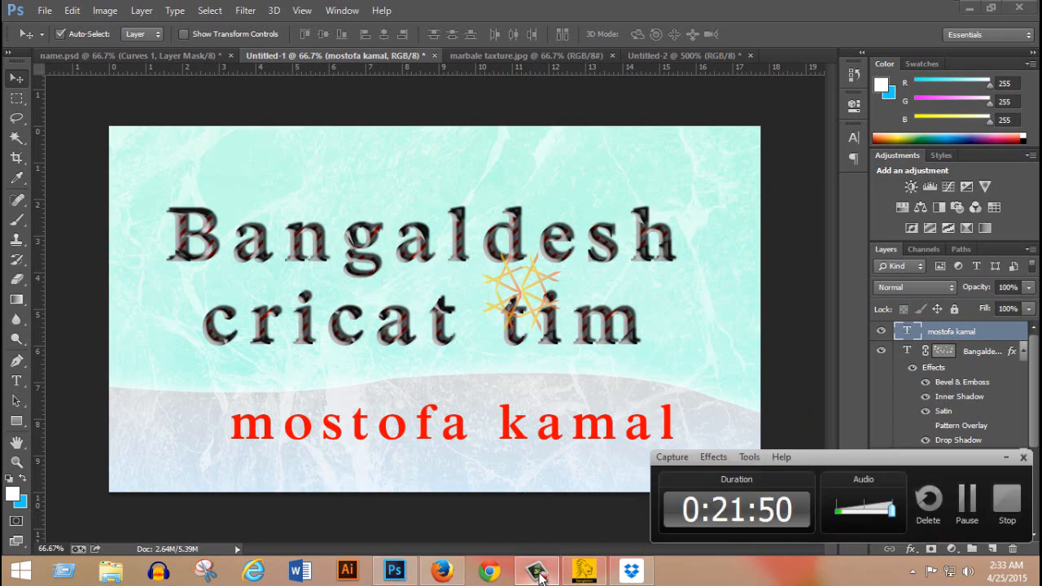
pyautogui.click(538, 572)
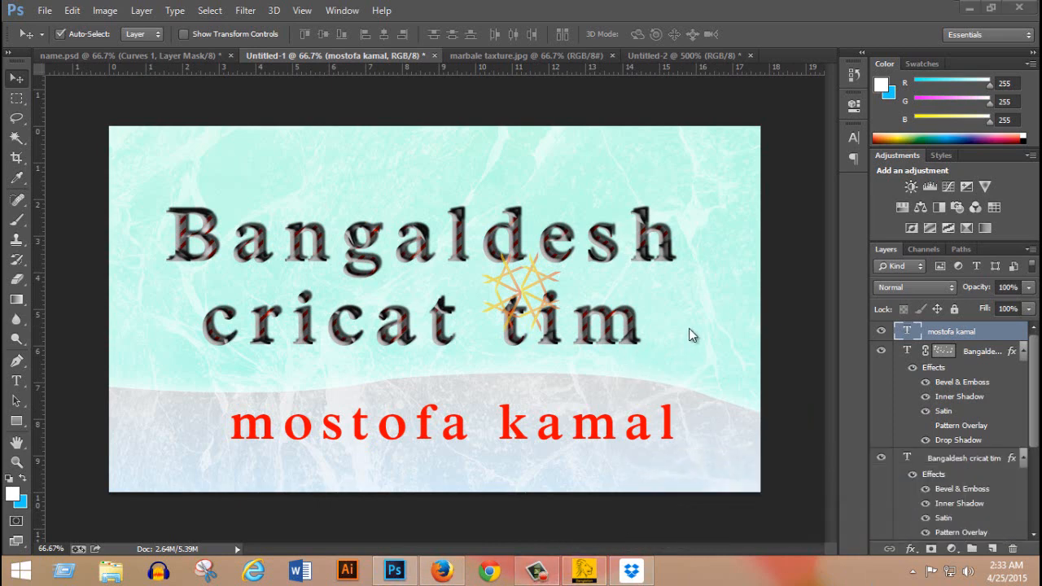